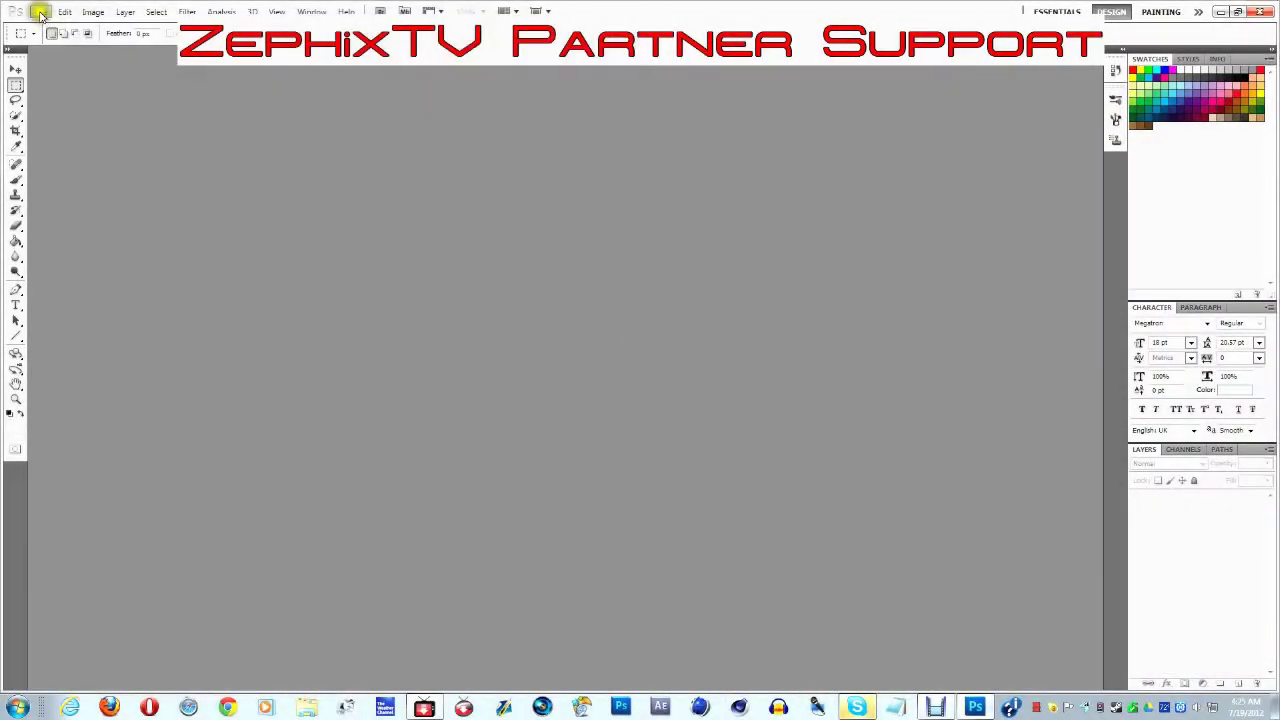
- Create a blank 175 × 35 pixel document, then bring up the ZephixTV YouTube channel in Chrome
left_click(41, 12)
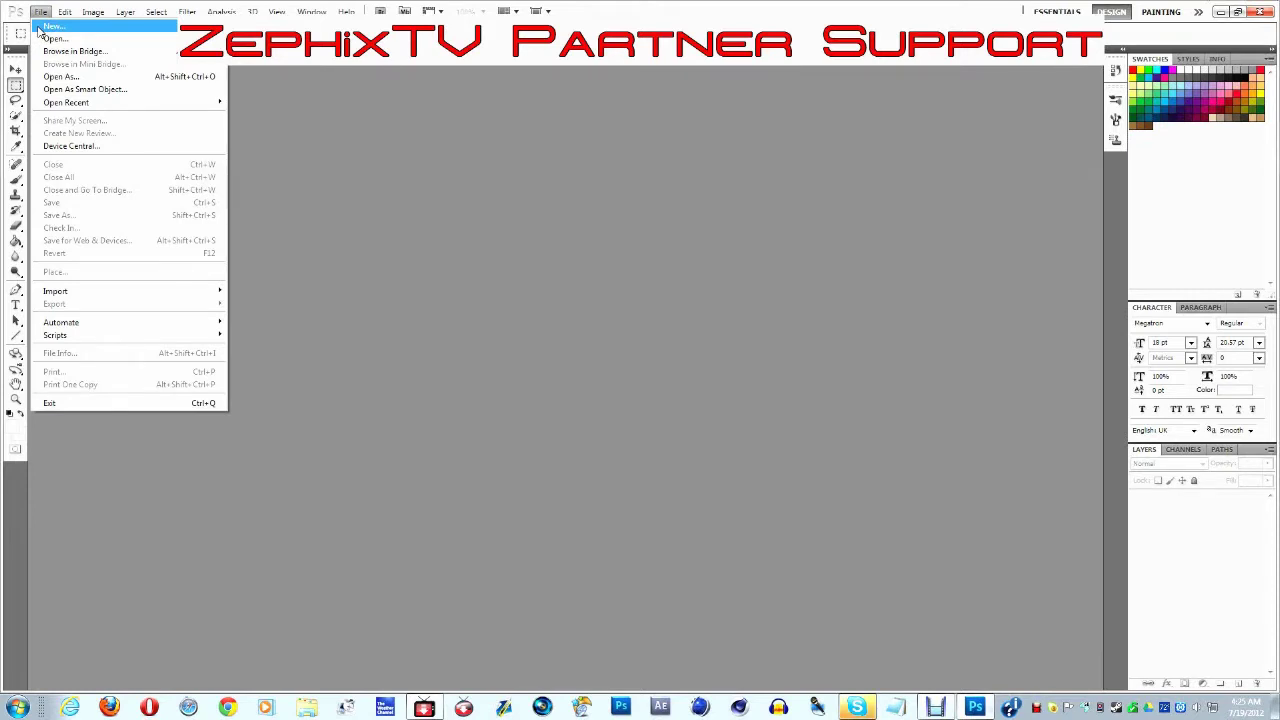
left_click(52, 25)
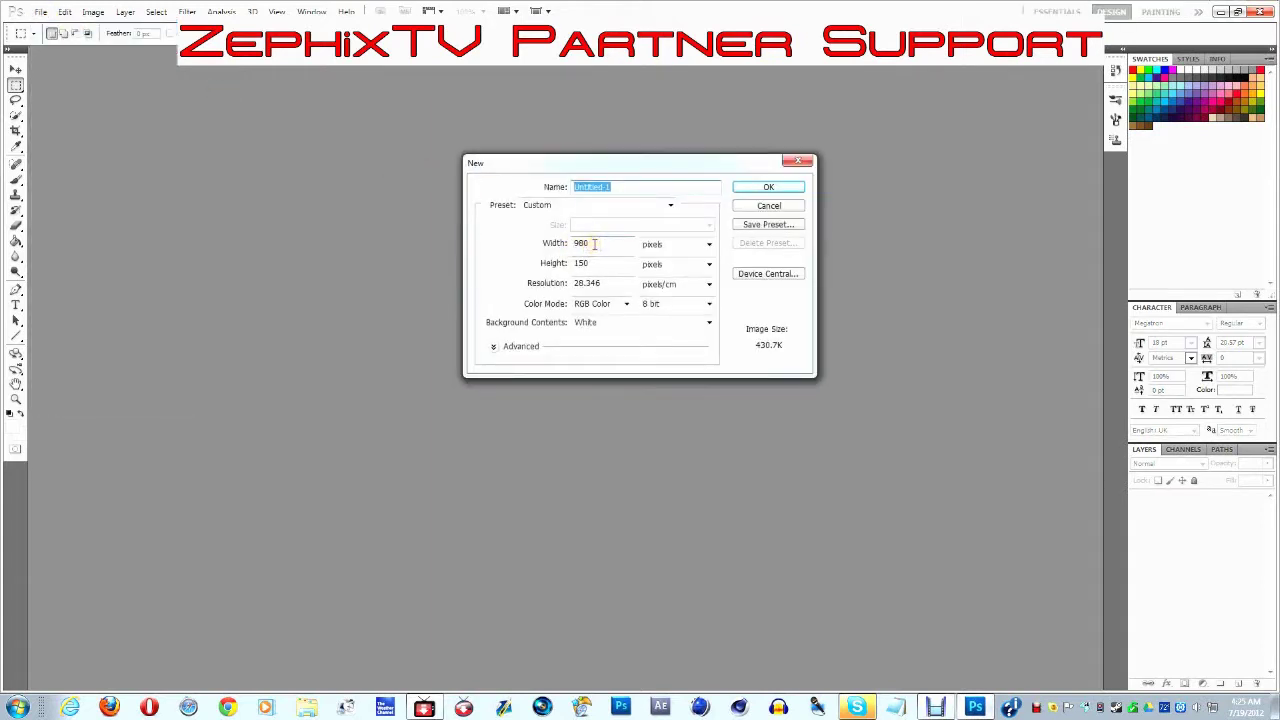
key("BackSpace")
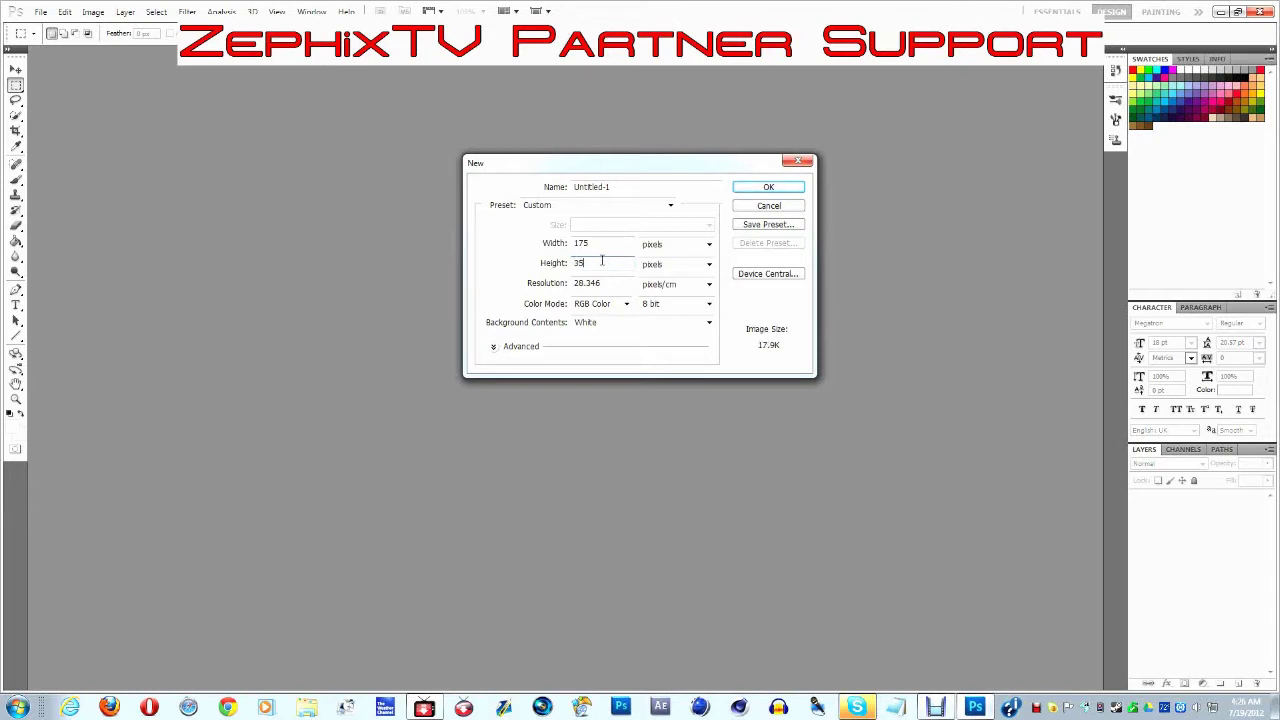
key("Return")
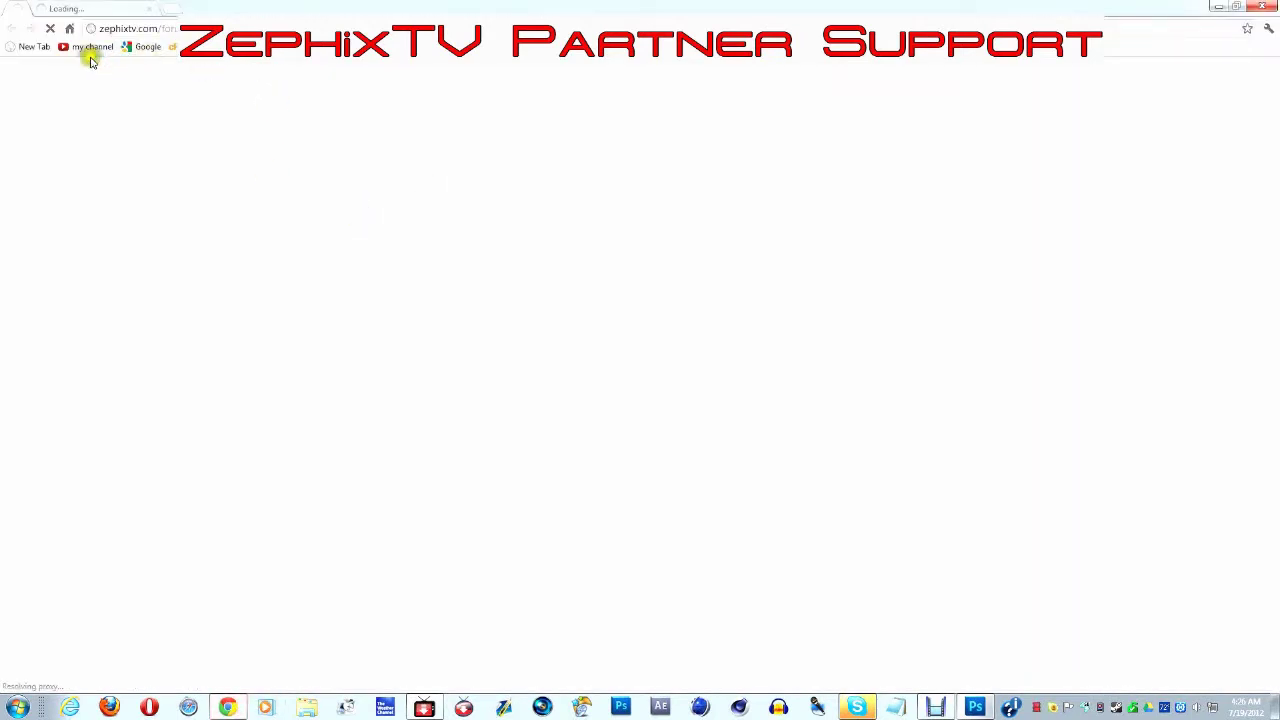
left_click(90, 46)
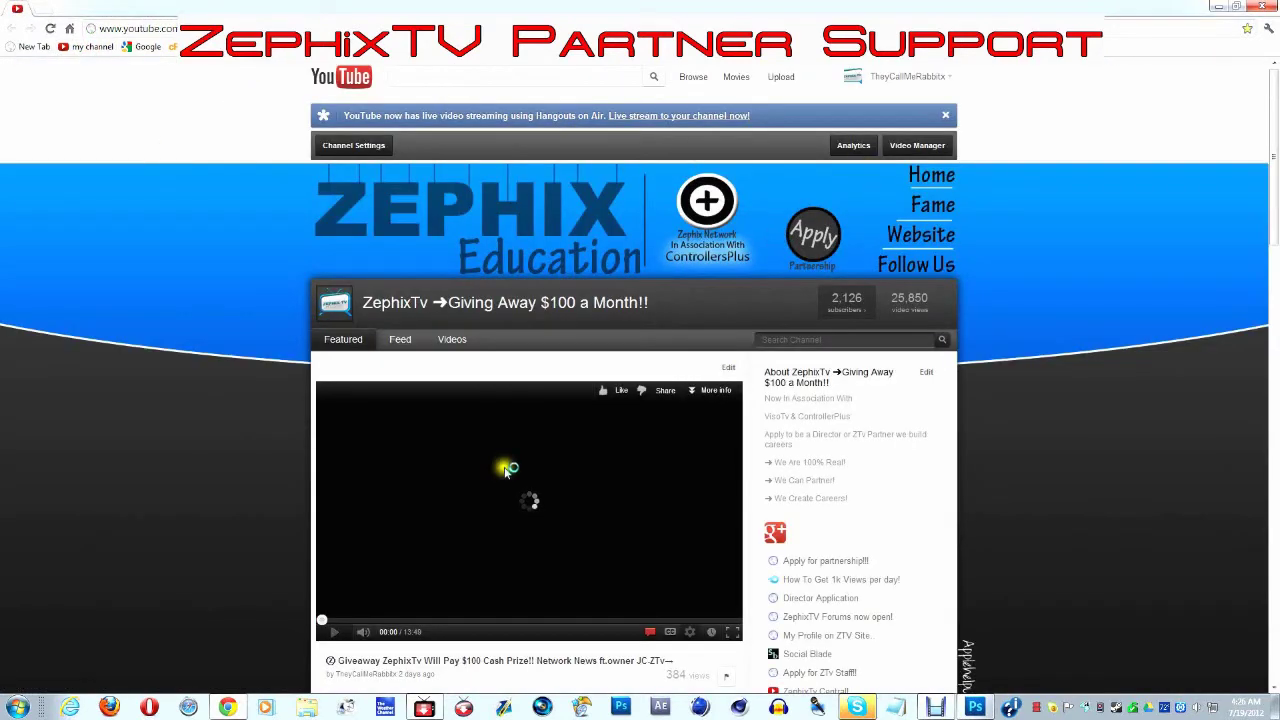
- Visit the Partner Support Ep.3 video, return to the ZephixTv channel, then open ControllerPlus
scroll(506, 466, "down", 4)
scroll(407, 410, "down", 2)
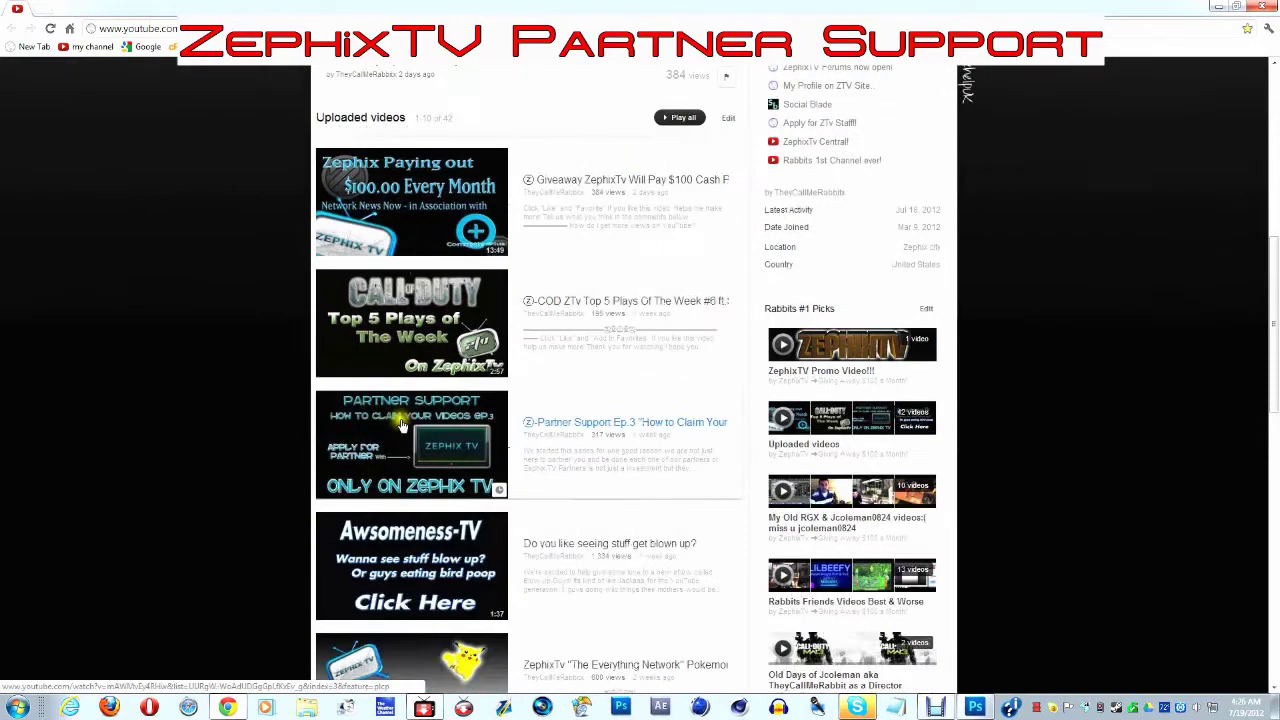
left_click(400, 424)
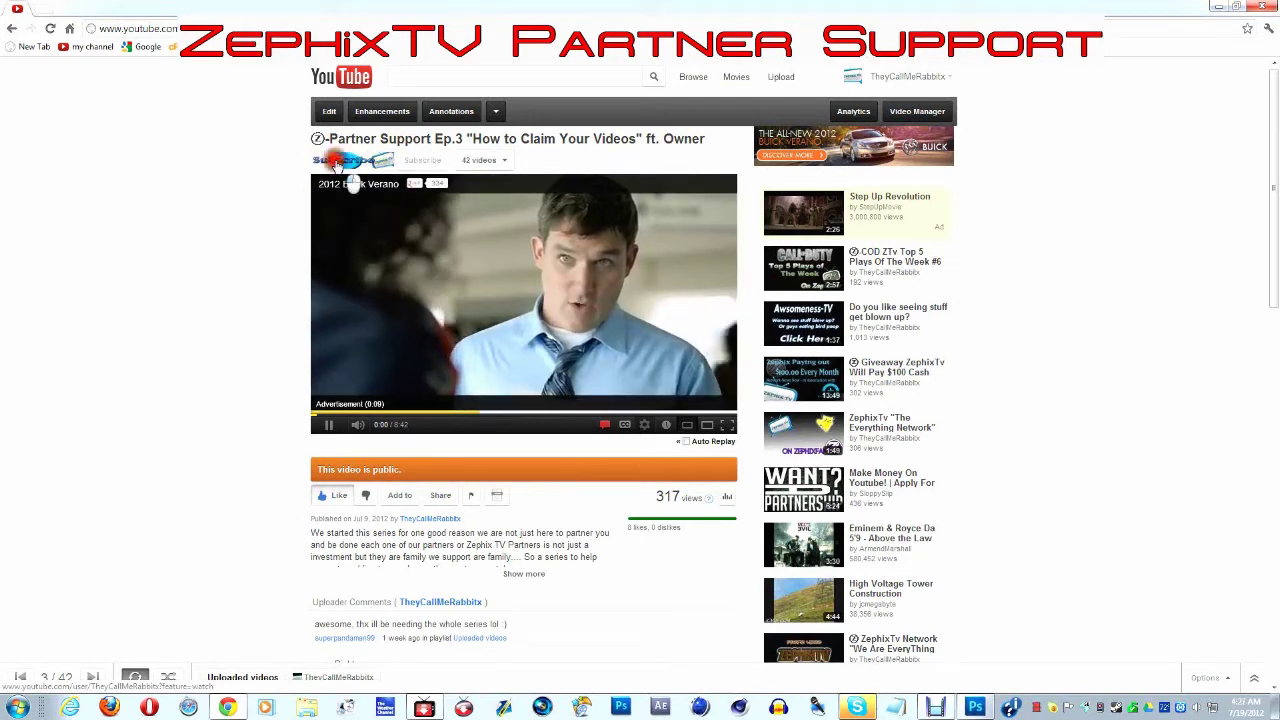
left_click(345, 157)
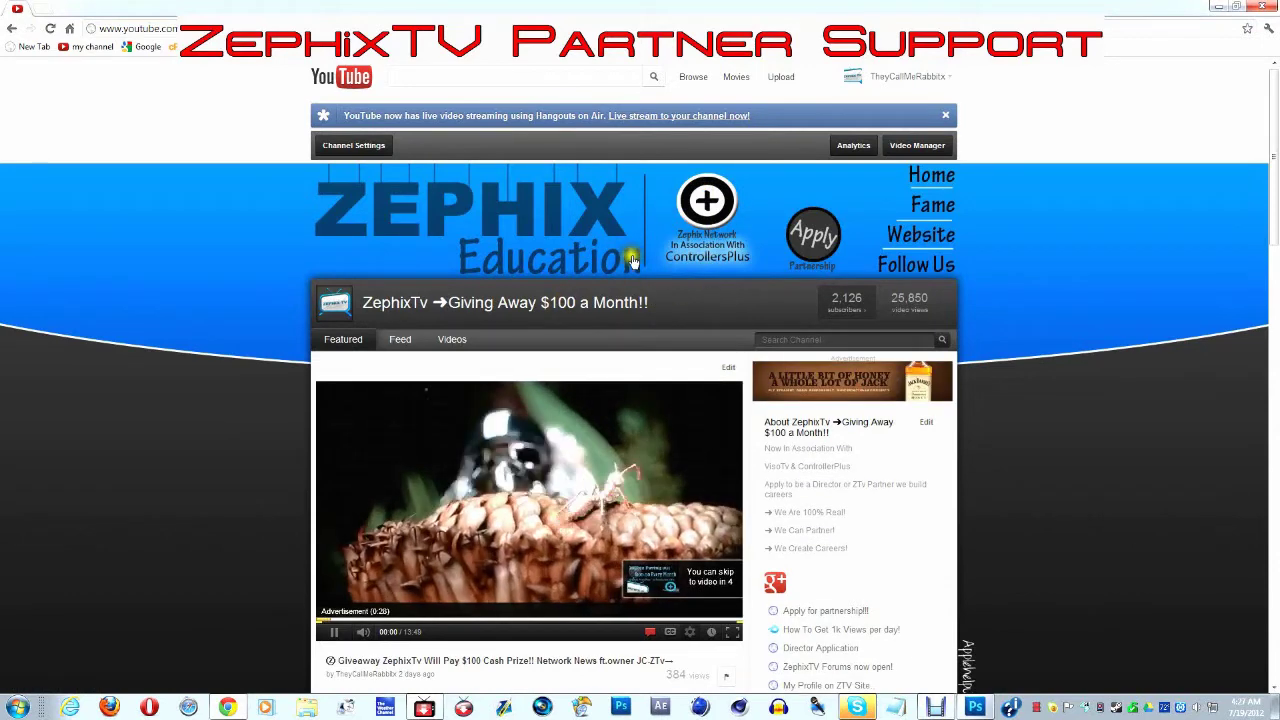
left_click(705, 203)
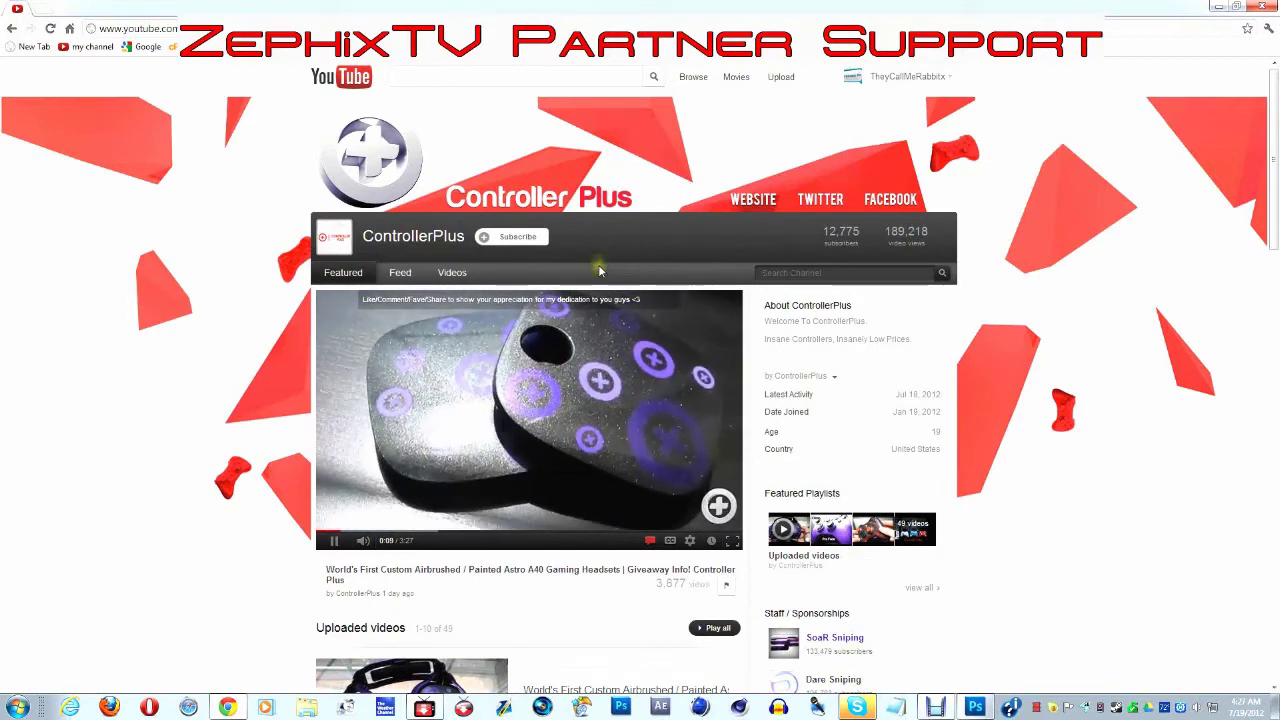
- Subscribe to ControllerPlus and briefly view its airbrushed Astro A40 headset video
left_click(538, 245)
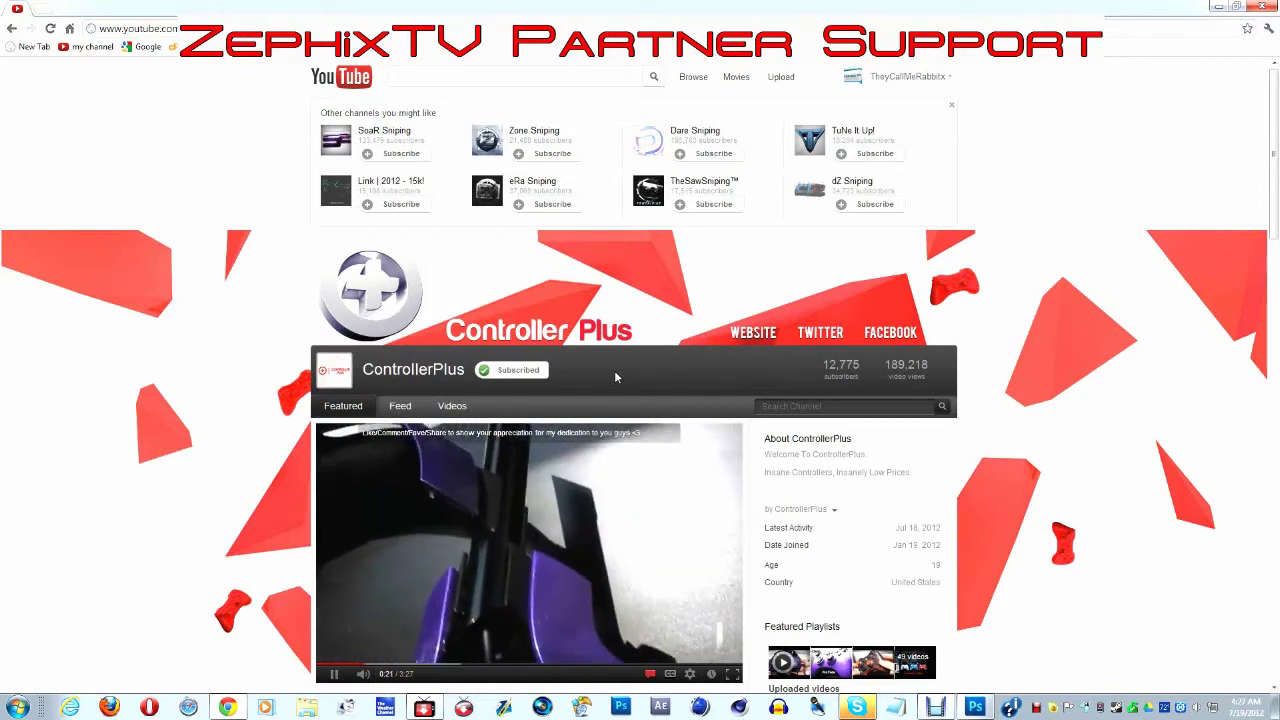
scroll(610, 375, "down", 1)
scroll(606, 371, "down", 1)
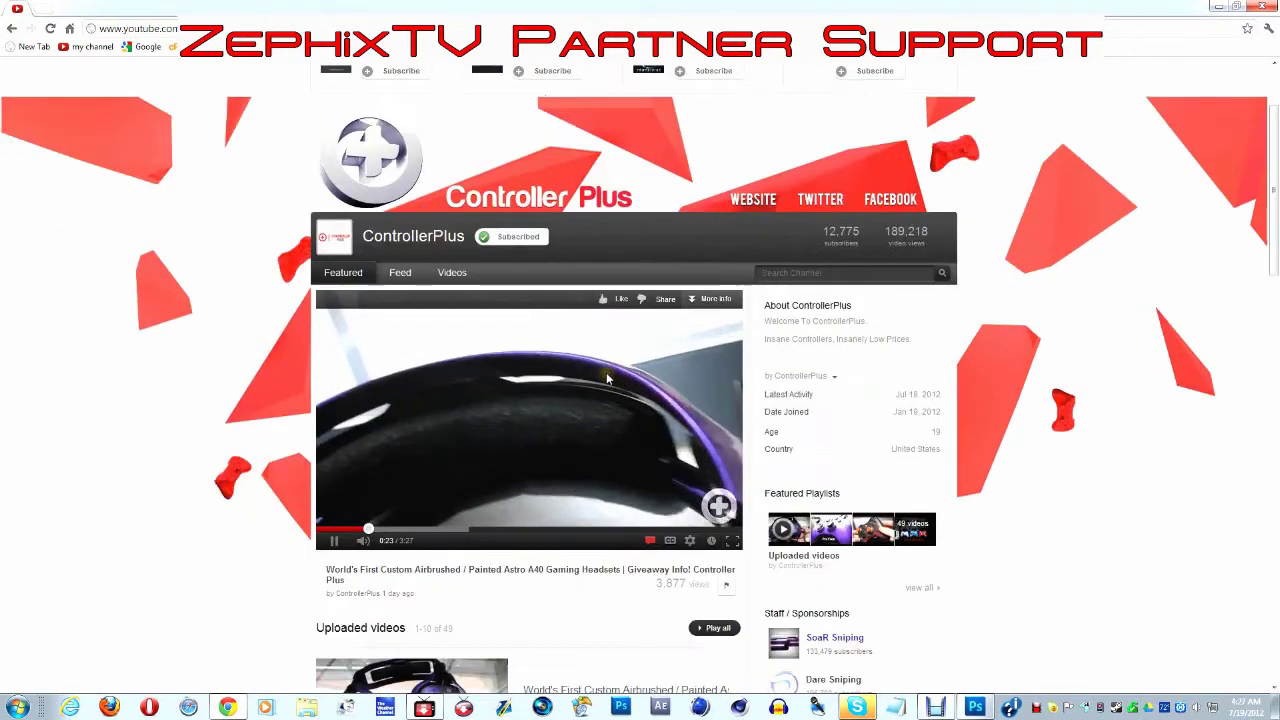
scroll(428, 377, "down", 2)
scroll(539, 448, "down", 1)
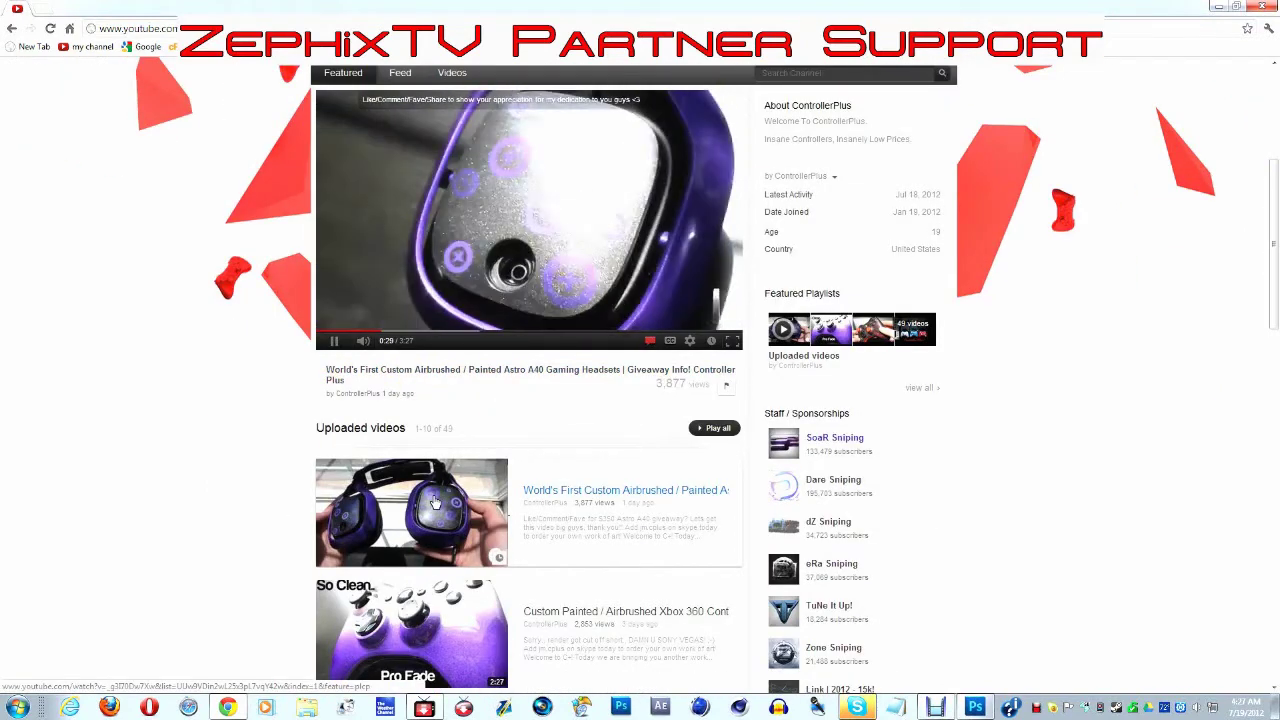
left_click(432, 500)
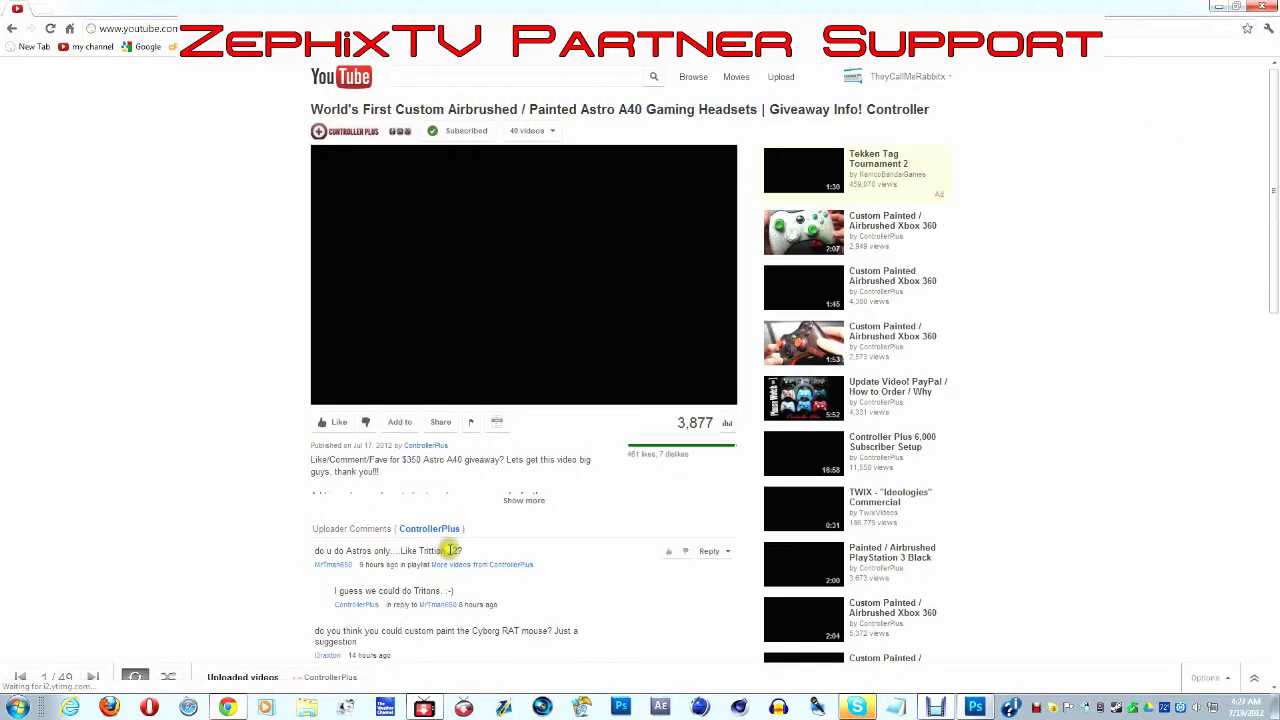
left_click(378, 134)
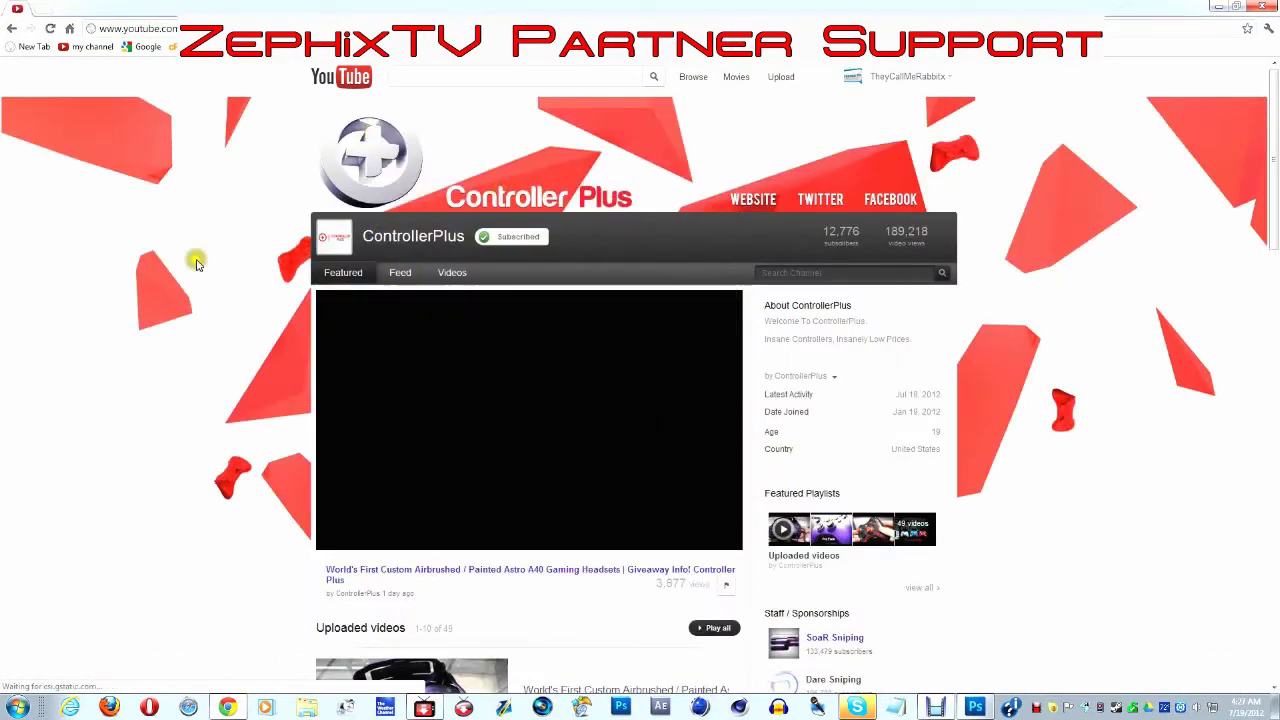
- Open ZephixTV The Everything Network from the ControllerPlus sponsorships list
scroll(848, 395, "down", 3)
scroll(848, 395, "down", 4)
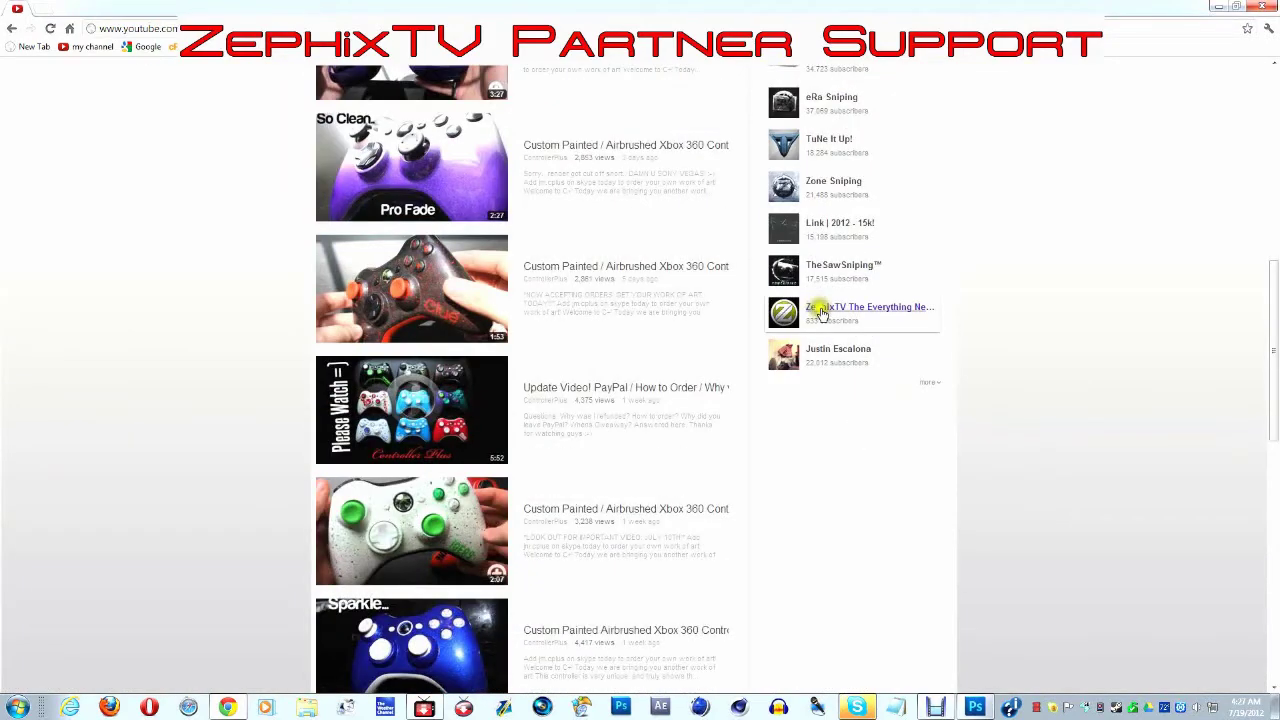
left_click(820, 313)
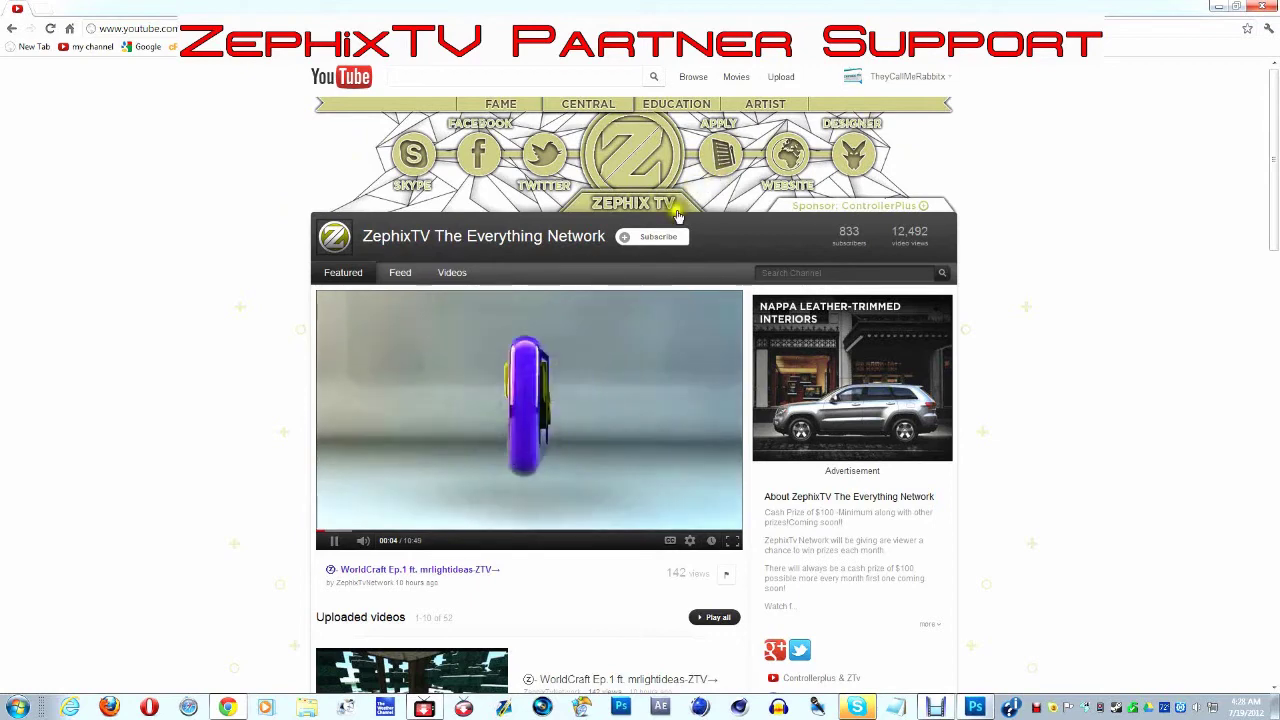
- Subscribe to ZephixTV The Everything Network and open the ZephixFame channel from the sidebar
left_click(658, 237)
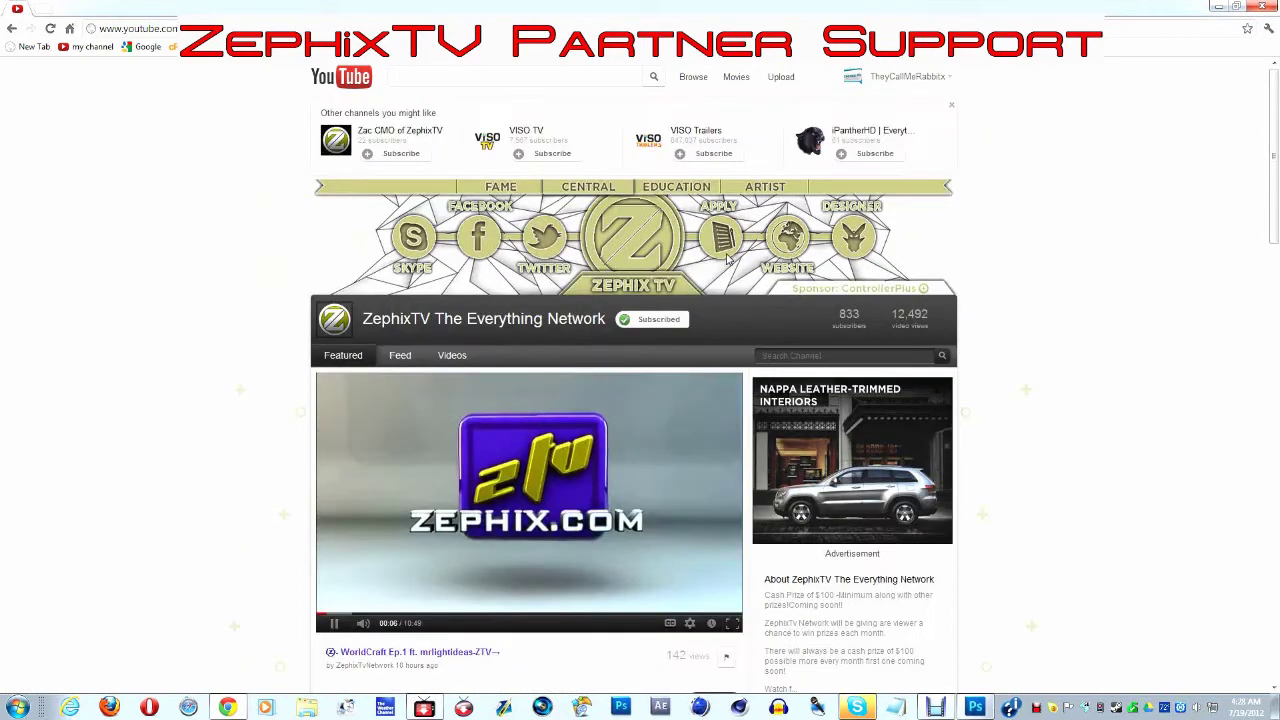
scroll(748, 270, "down", 3)
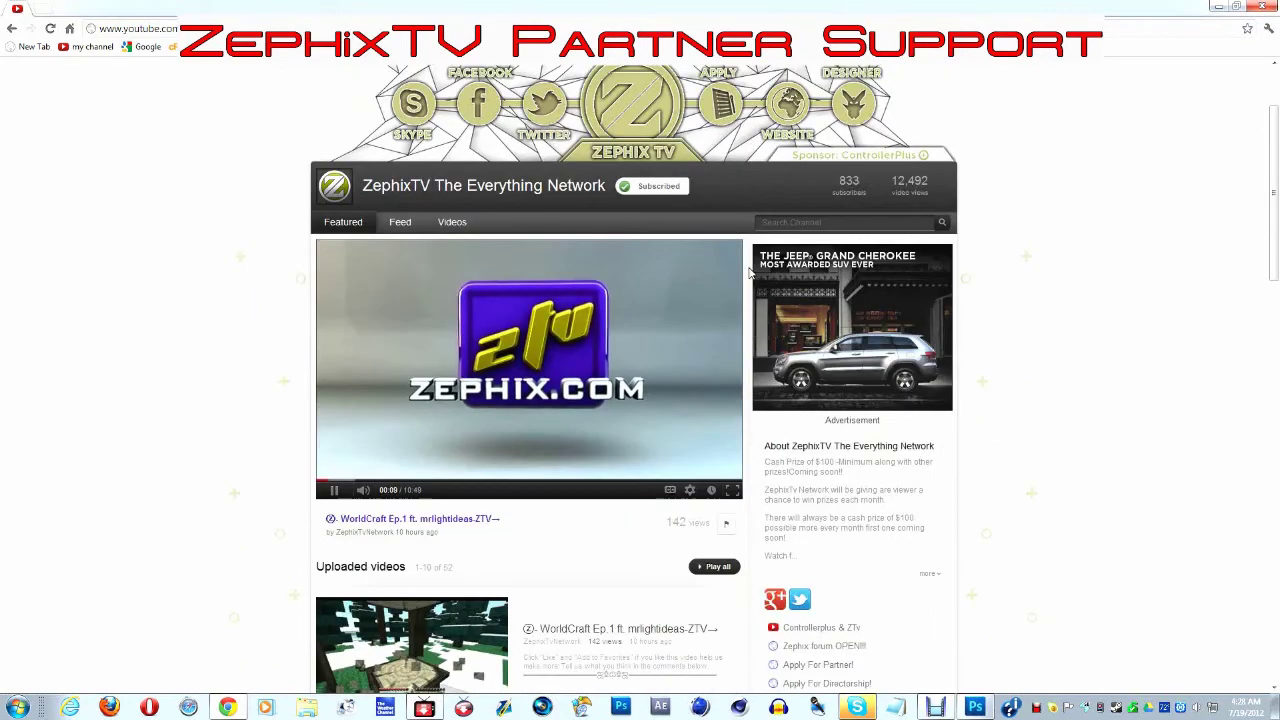
scroll(748, 270, "down", 2)
scroll(748, 270, "down", 2)
scroll(748, 272, "down", 1)
scroll(745, 277, "down", 3)
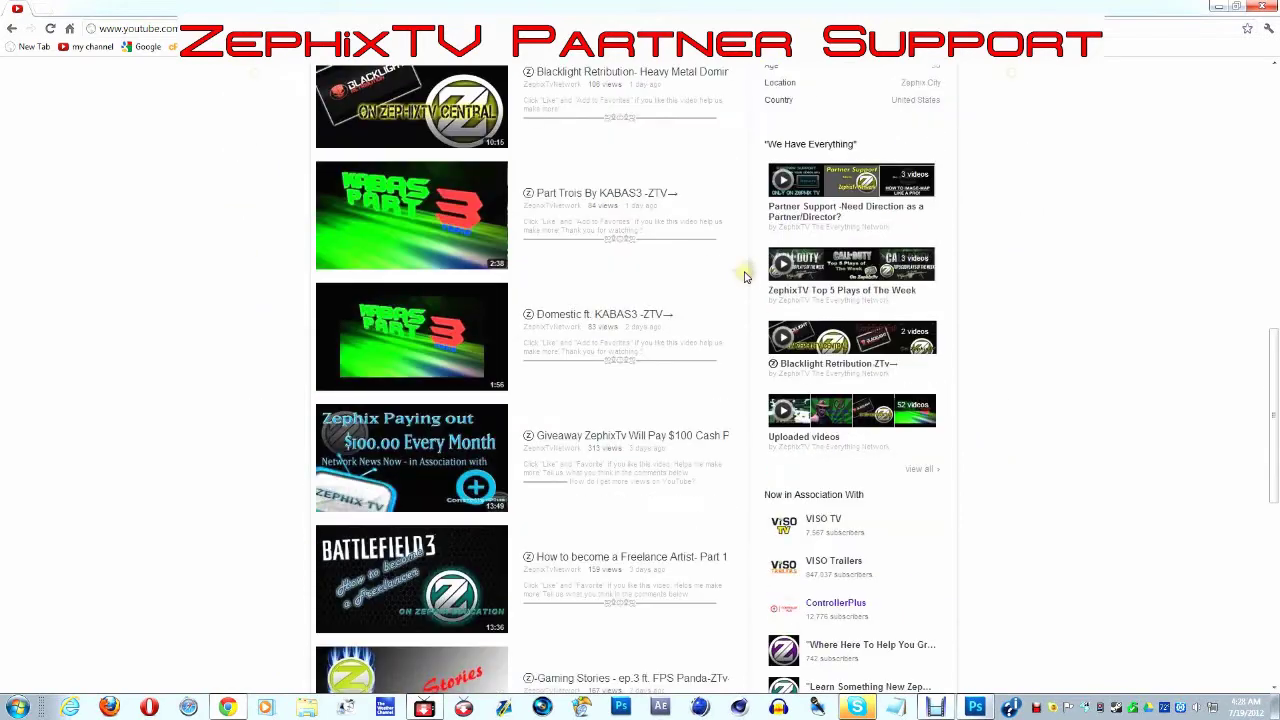
scroll(745, 277, "down", 3)
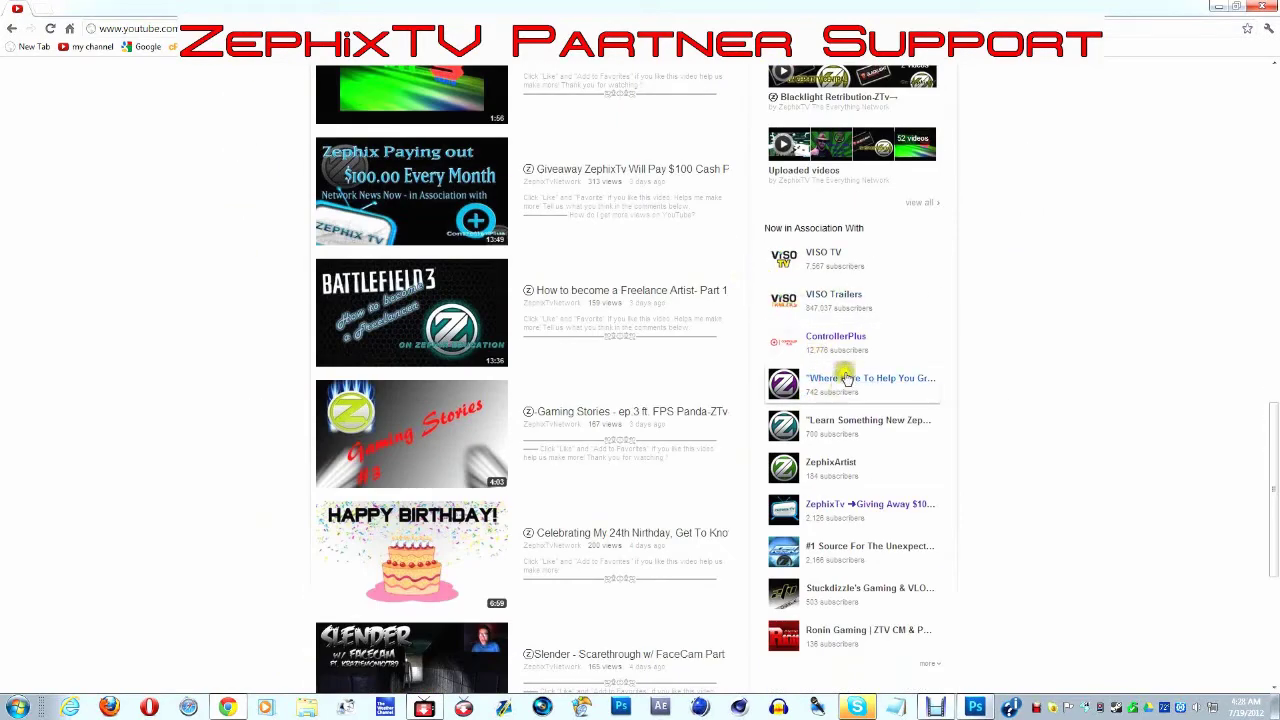
left_click(823, 380)
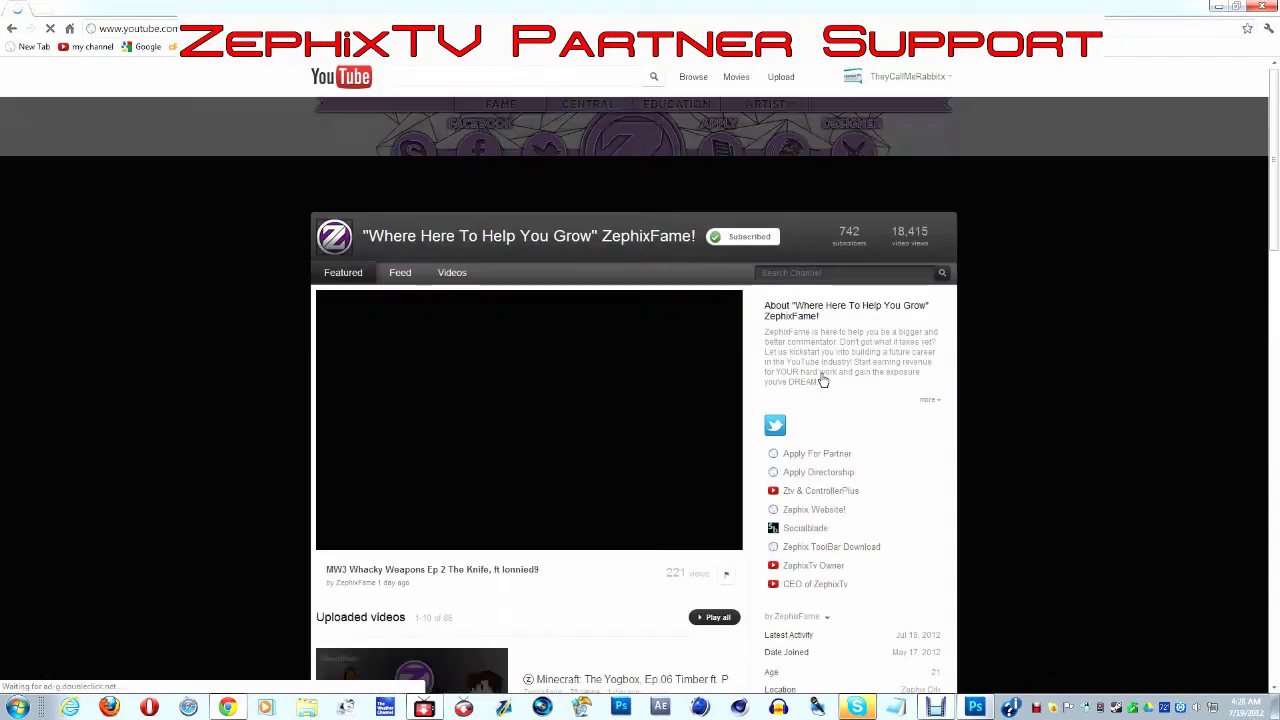
- Visit the ZephixArtist channel, then close Chrome to return to Photoshop
scroll(770, 360, "down", 2)
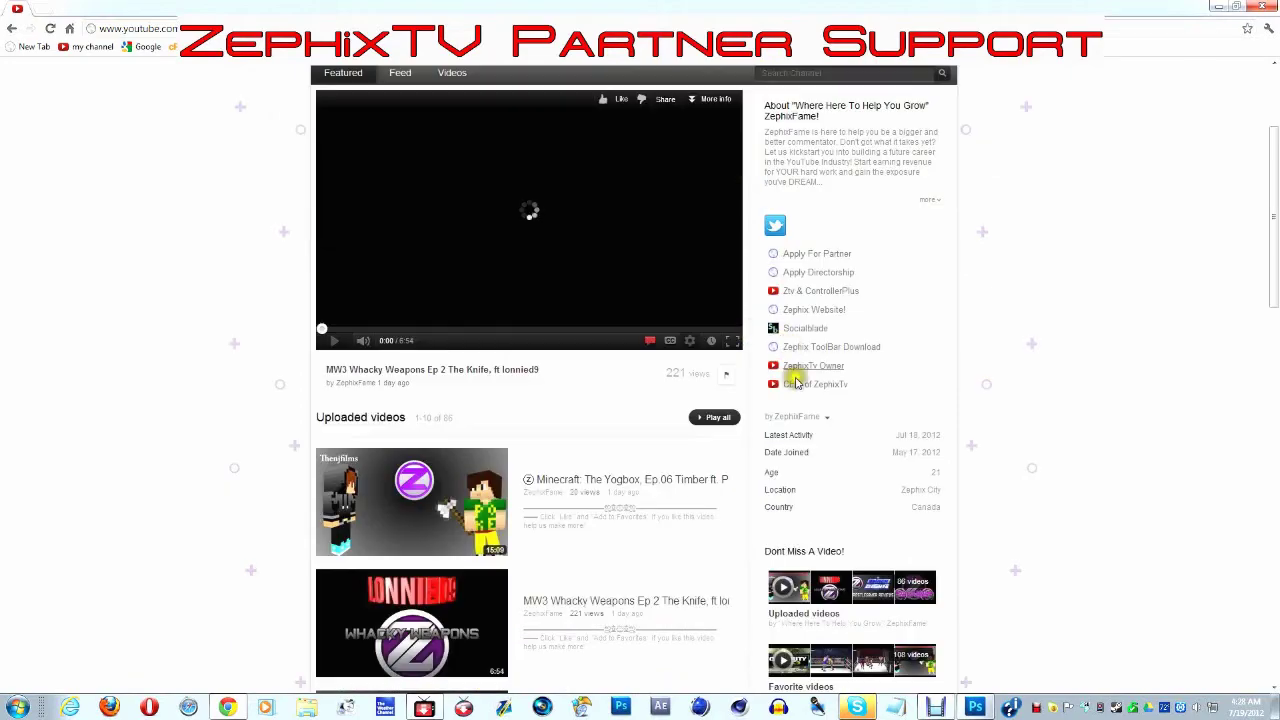
scroll(797, 394, "down", 3)
scroll(797, 394, "down", 3)
scroll(797, 394, "down", 3)
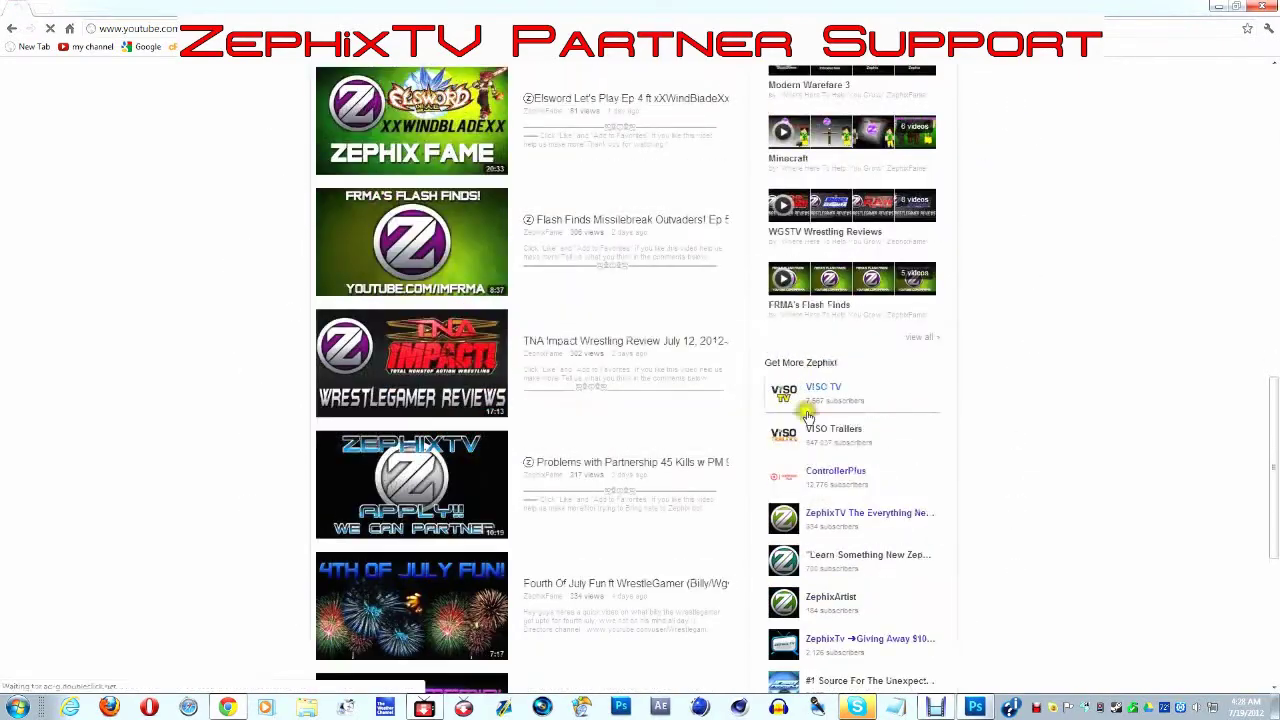
scroll(818, 420, "down", 2)
left_click(818, 460)
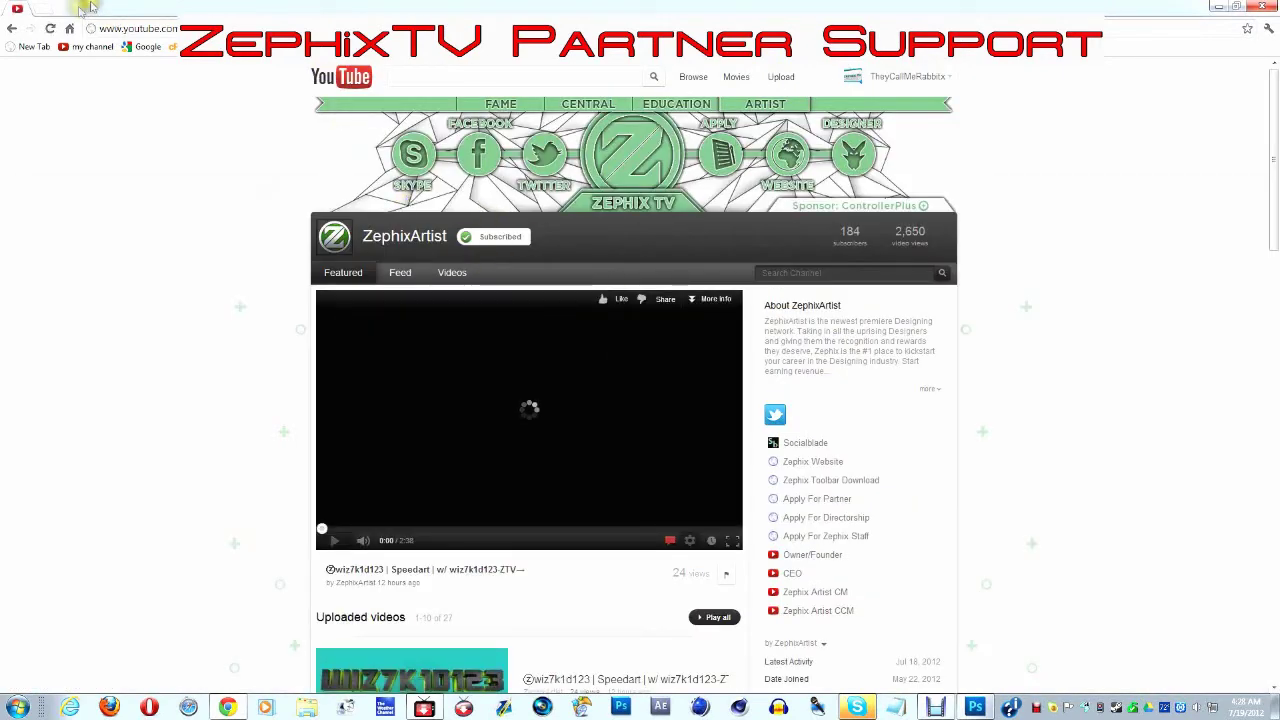
left_click(1262, 6)
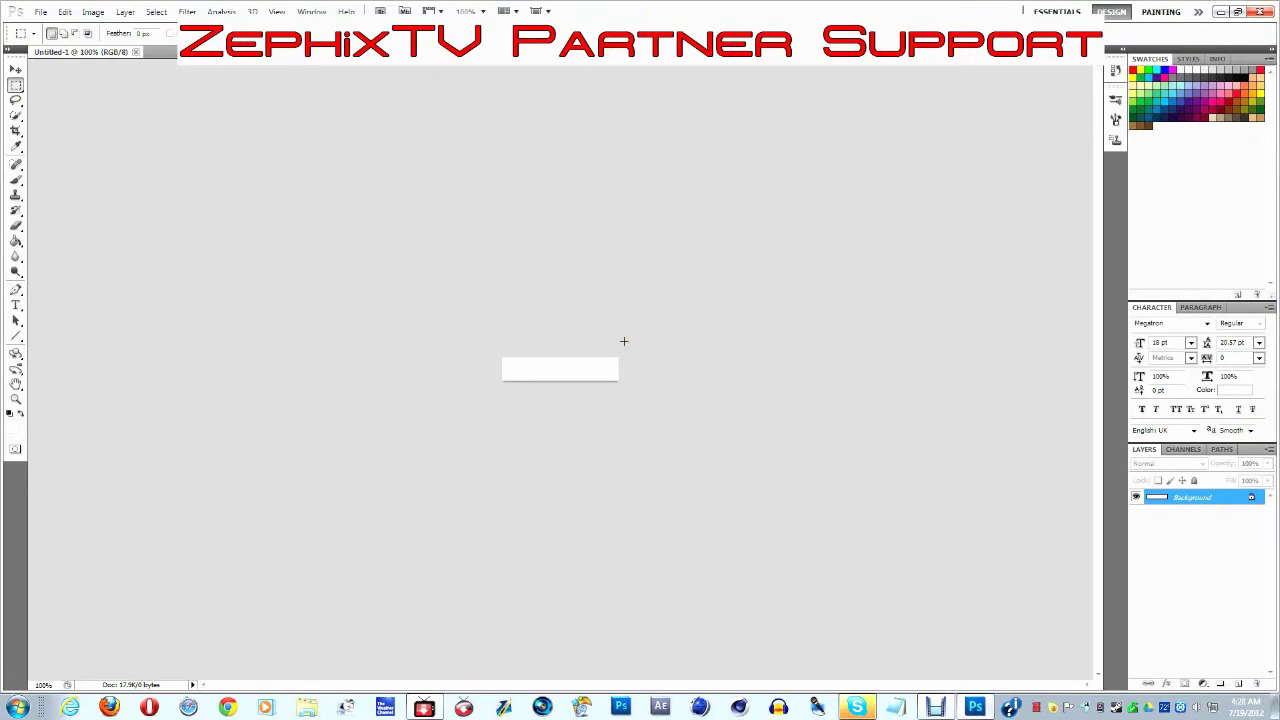
- Set the foreground colour to near-black 060606
left_click(17, 68)
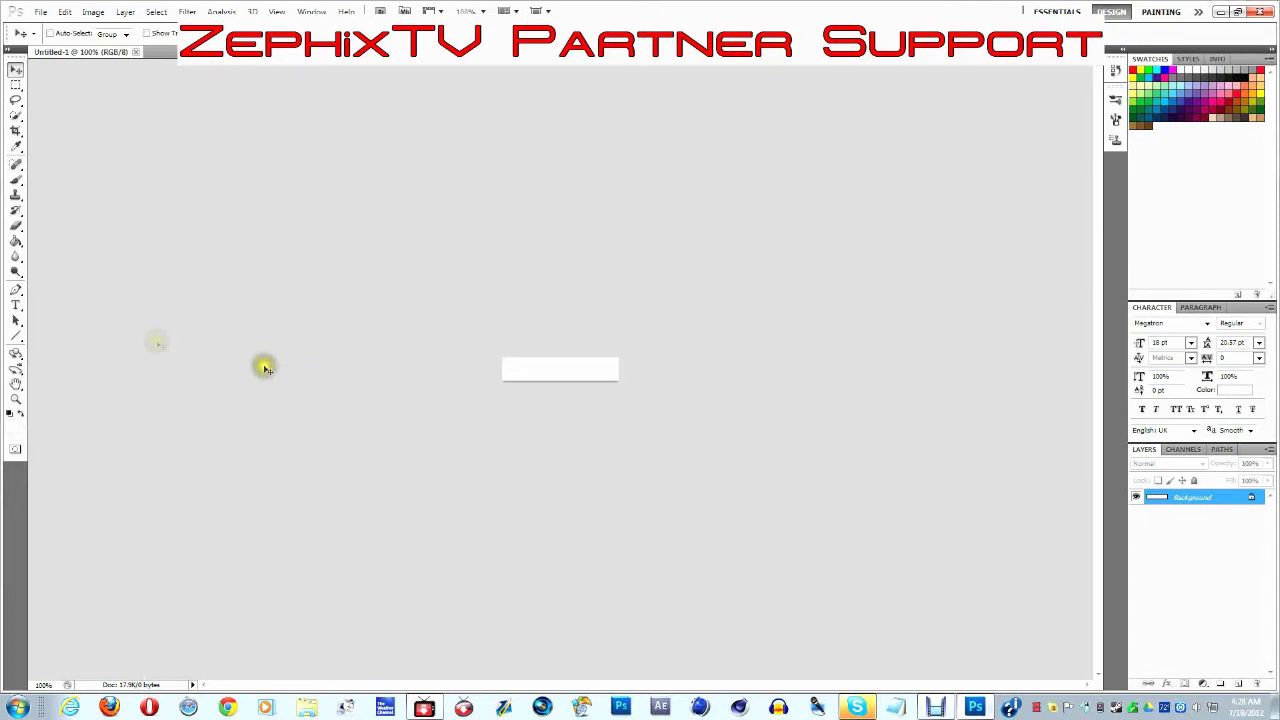
key("i")
left_click(14, 425)
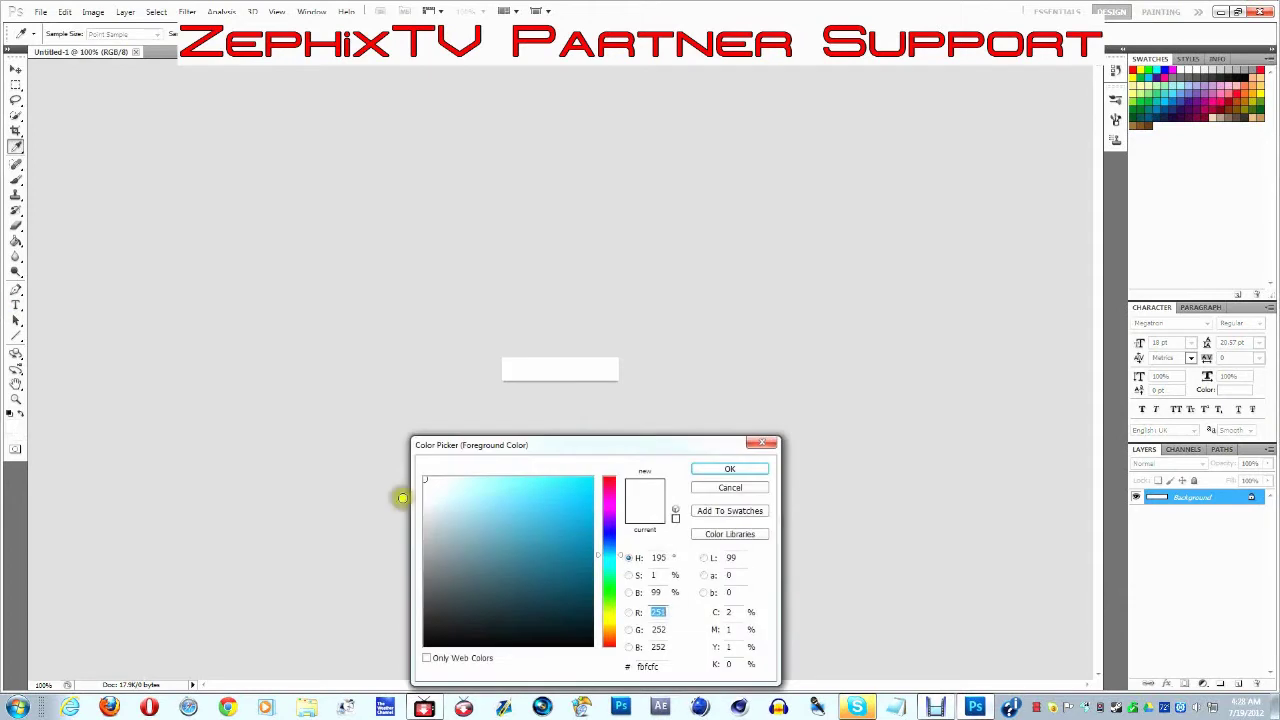
left_click(424, 645)
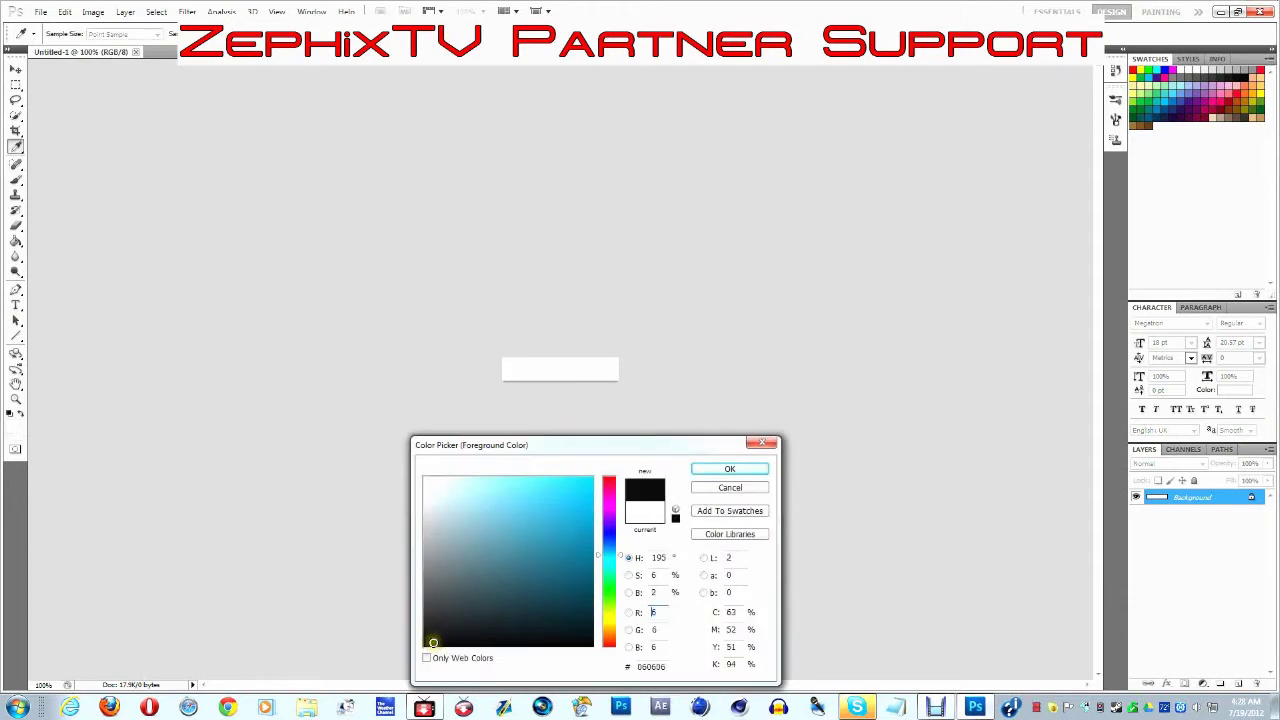
left_click(758, 467)
- Fill the canvas with a vertical dark-to-light gradient using the Gradient tool
left_click(17, 241)
left_click(40, 241)
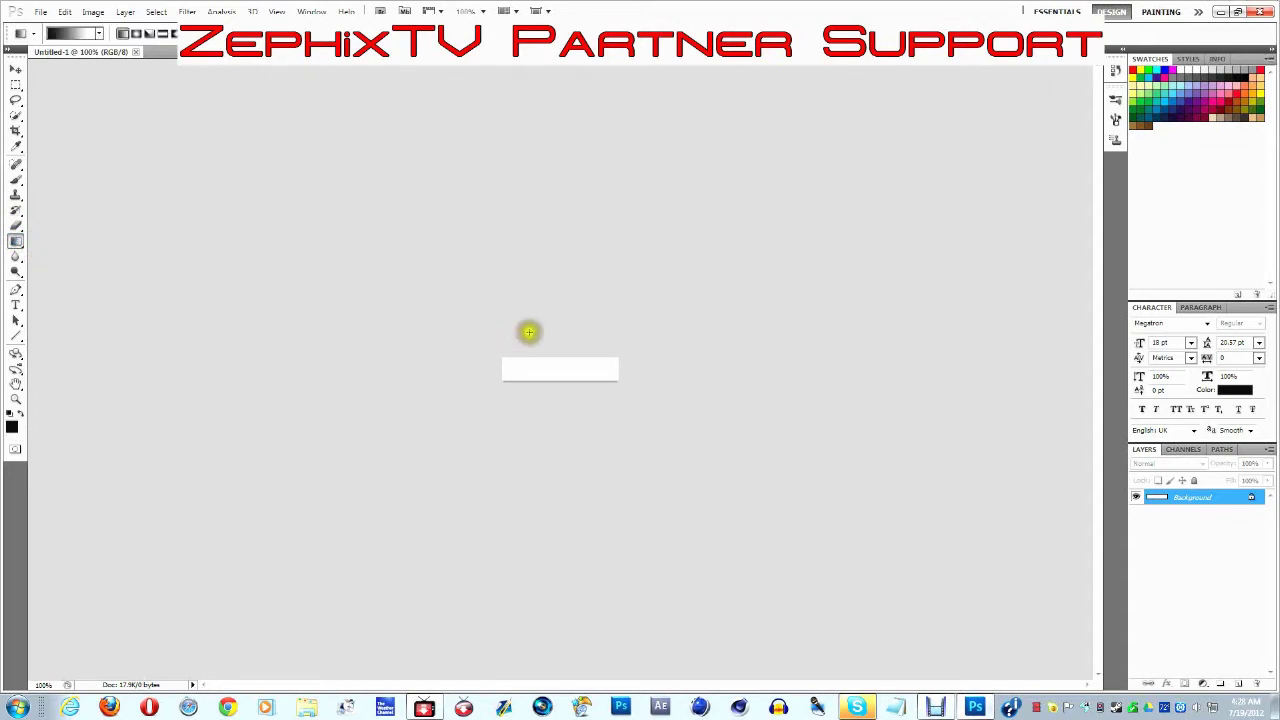
left_click_drag(560, 355, 560, 395)
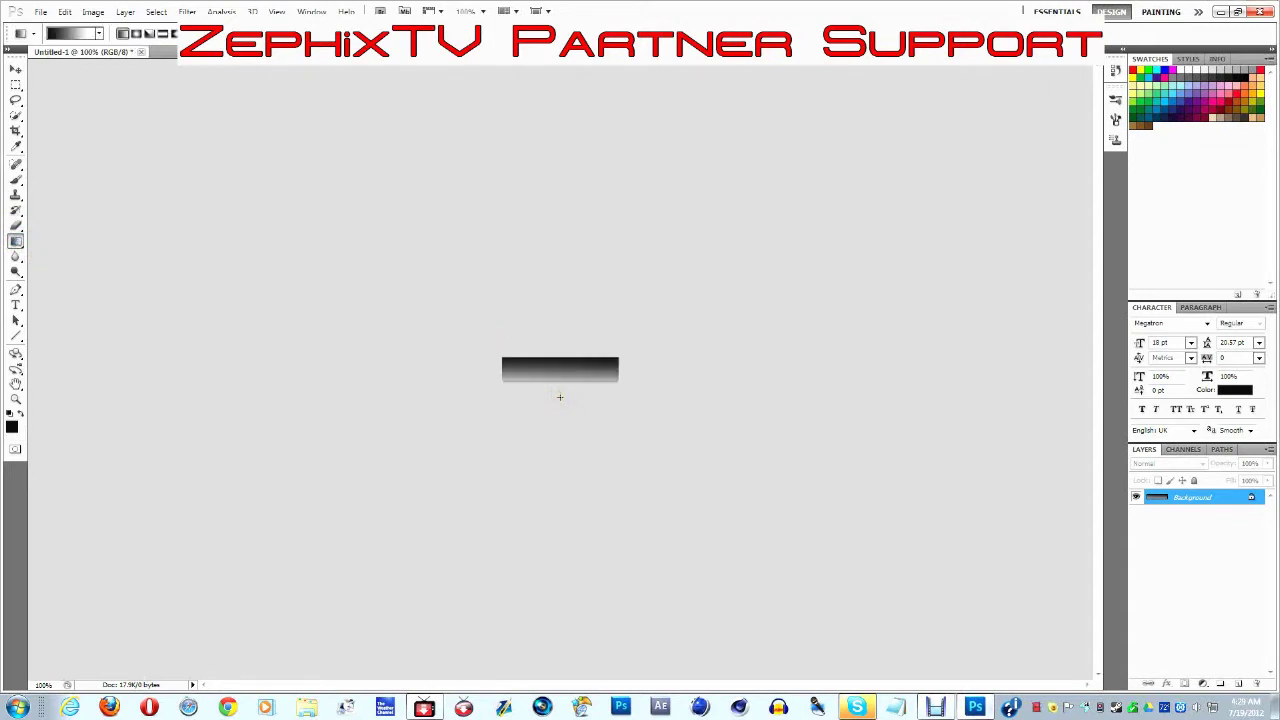
left_click(41, 11)
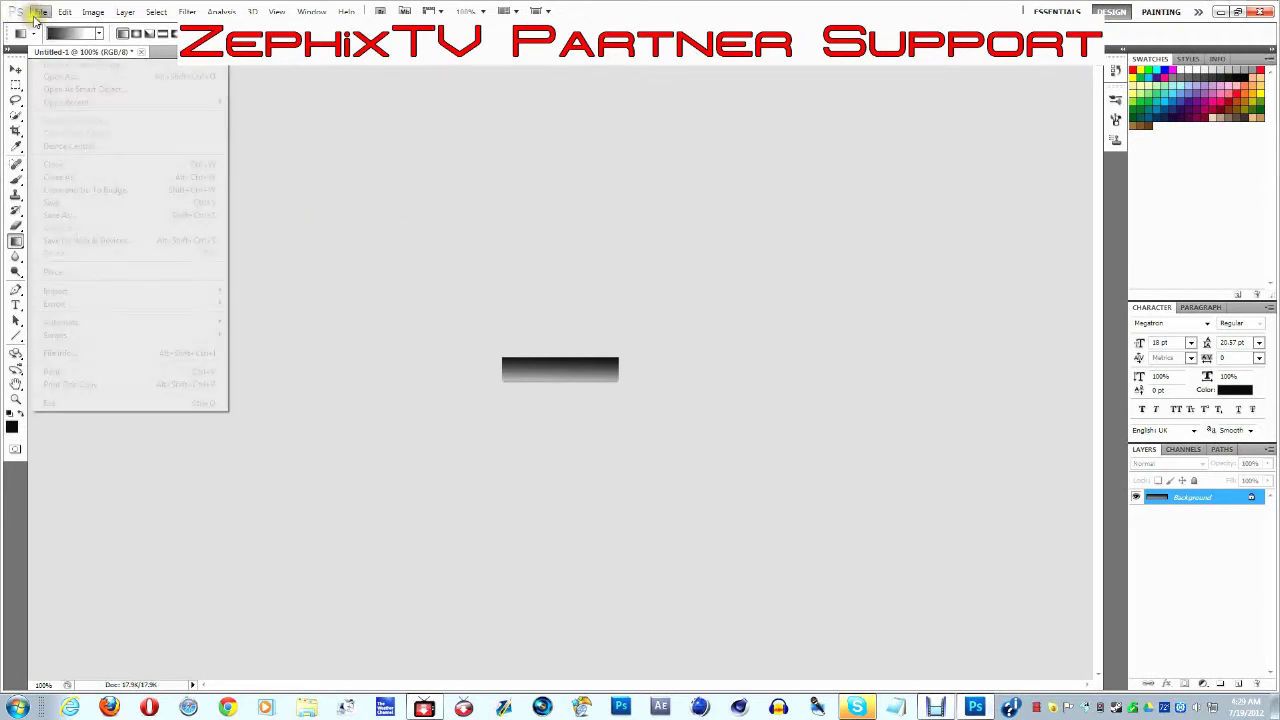
- In the Open dialog, go to Desktop > Zephix official and preview the rock text image
left_click(40, 38)
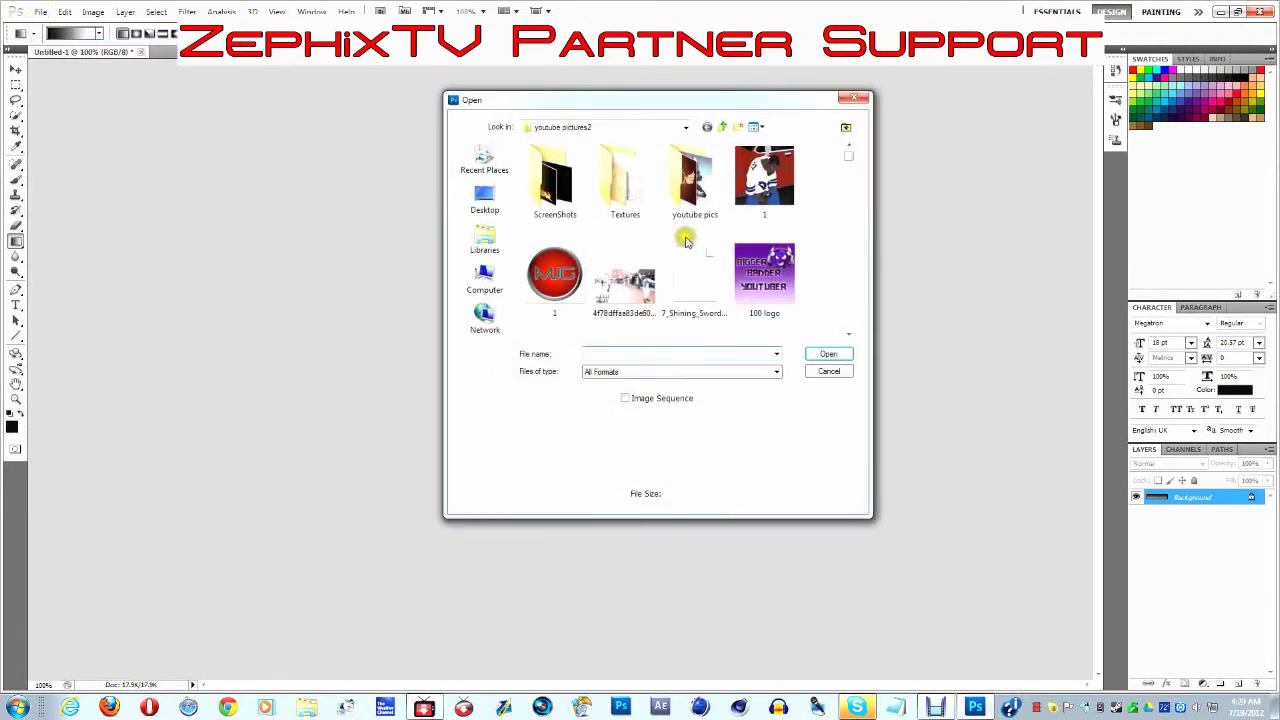
left_click(485, 200)
scroll(603, 230, "down", 3)
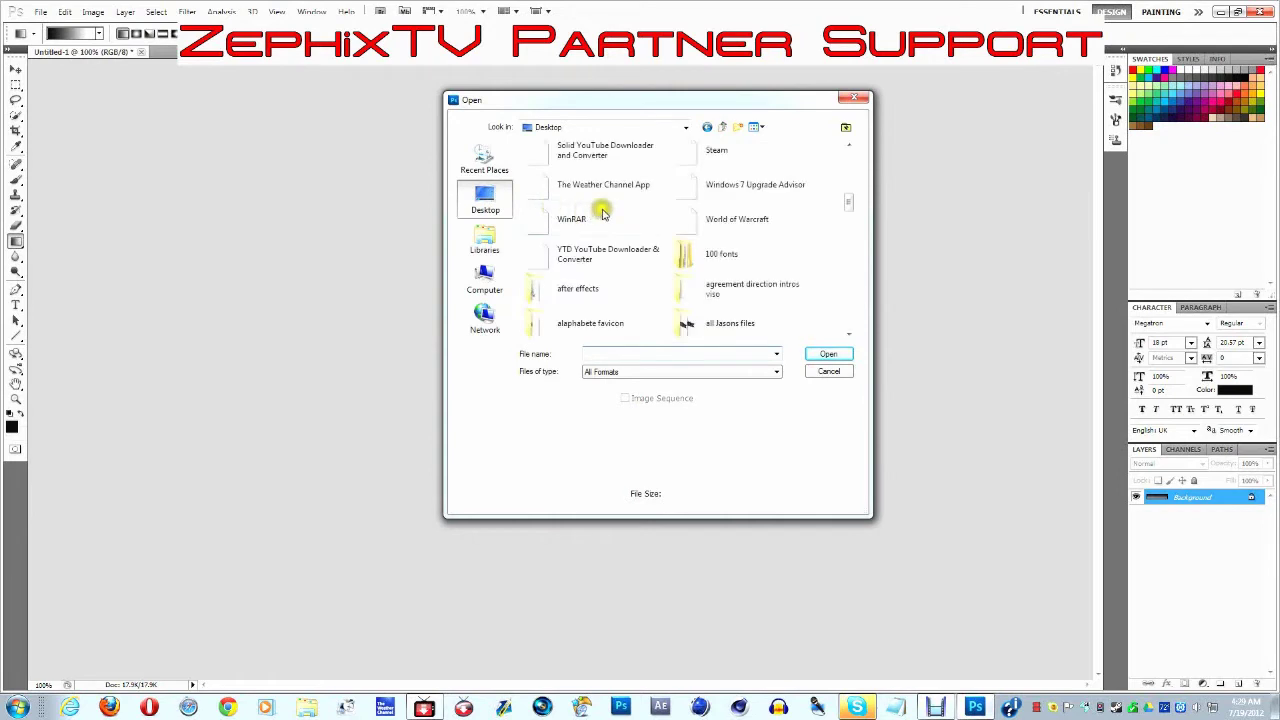
left_click_drag(849, 205, 855, 284)
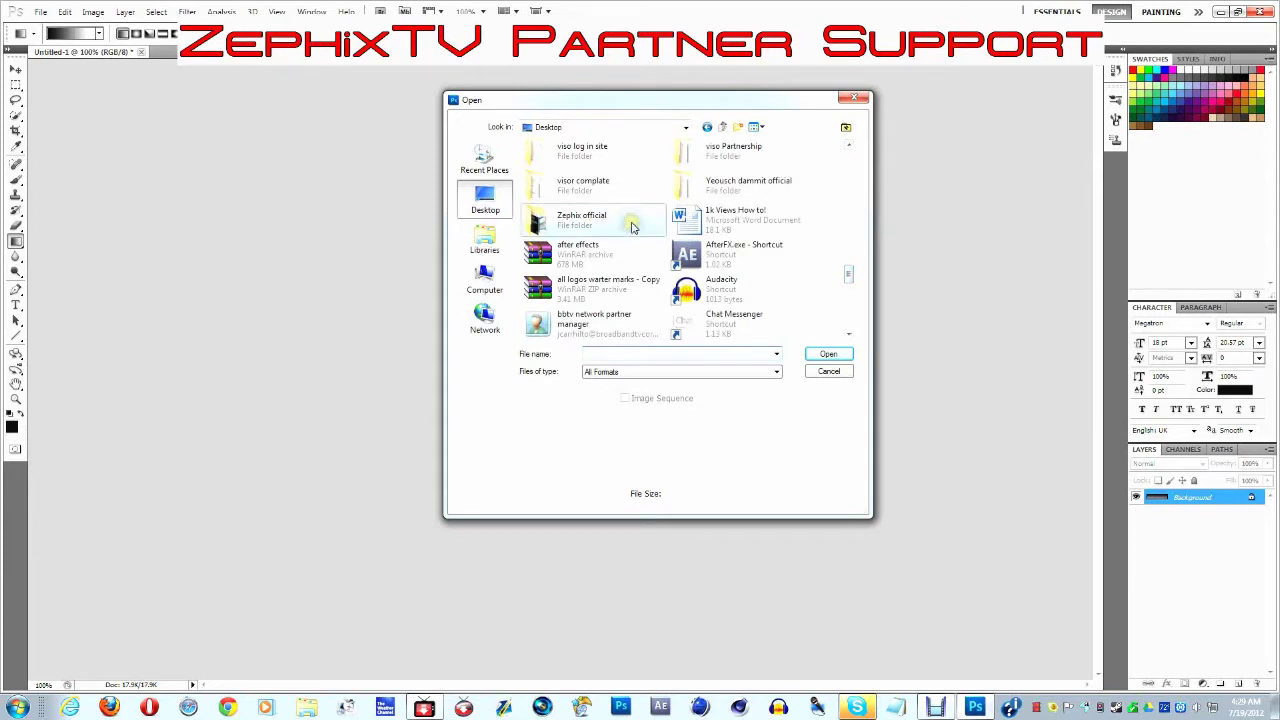
double_click(548, 220)
scroll(690, 270, "down", 2)
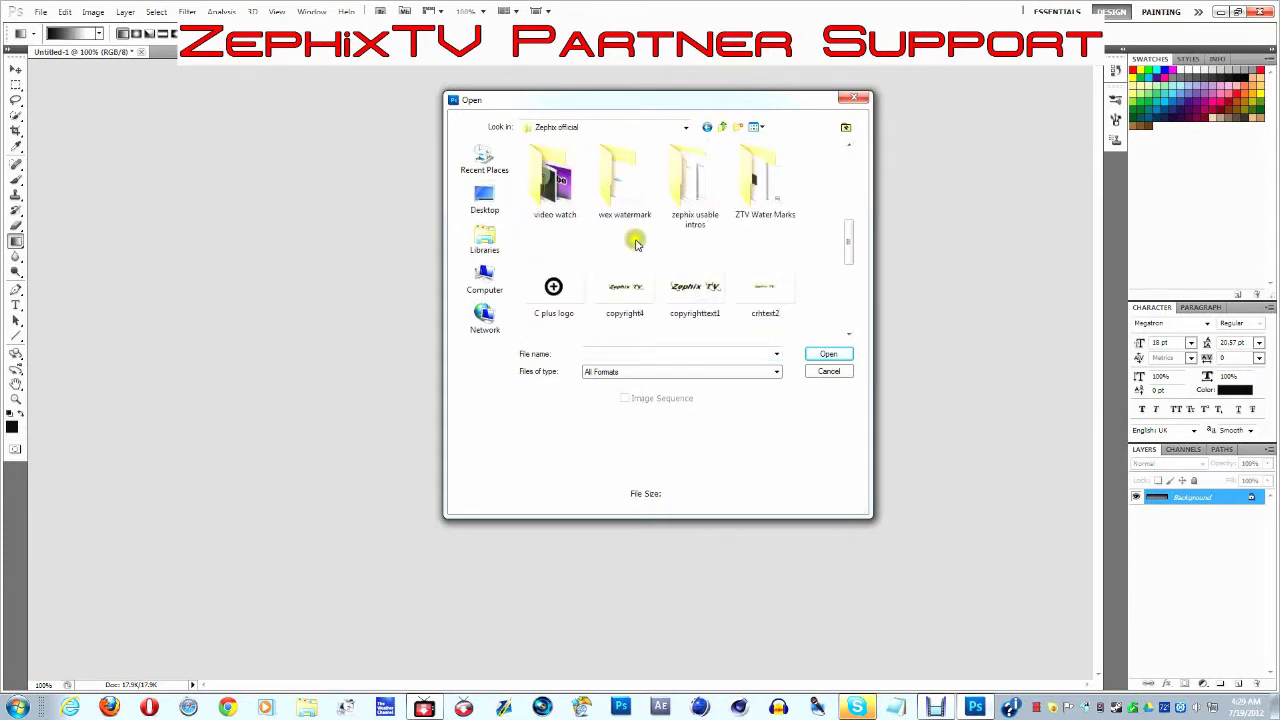
scroll(635, 243, "down", 2)
scroll(686, 251, "down", 2)
scroll(684, 256, "up", 2)
left_click(684, 256)
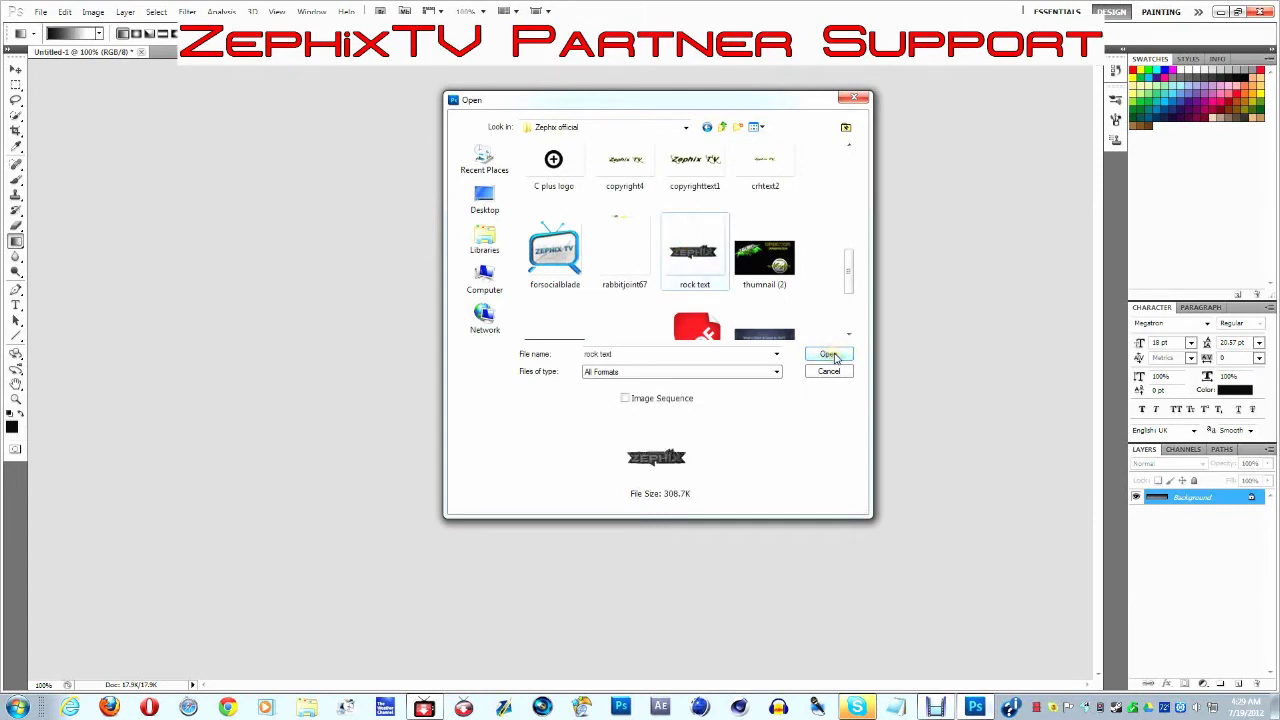
- Browse the Pictures library's thumnails pics, new bg's and batmantwitter random pics folders
left_click(484, 200)
left_click(484, 240)
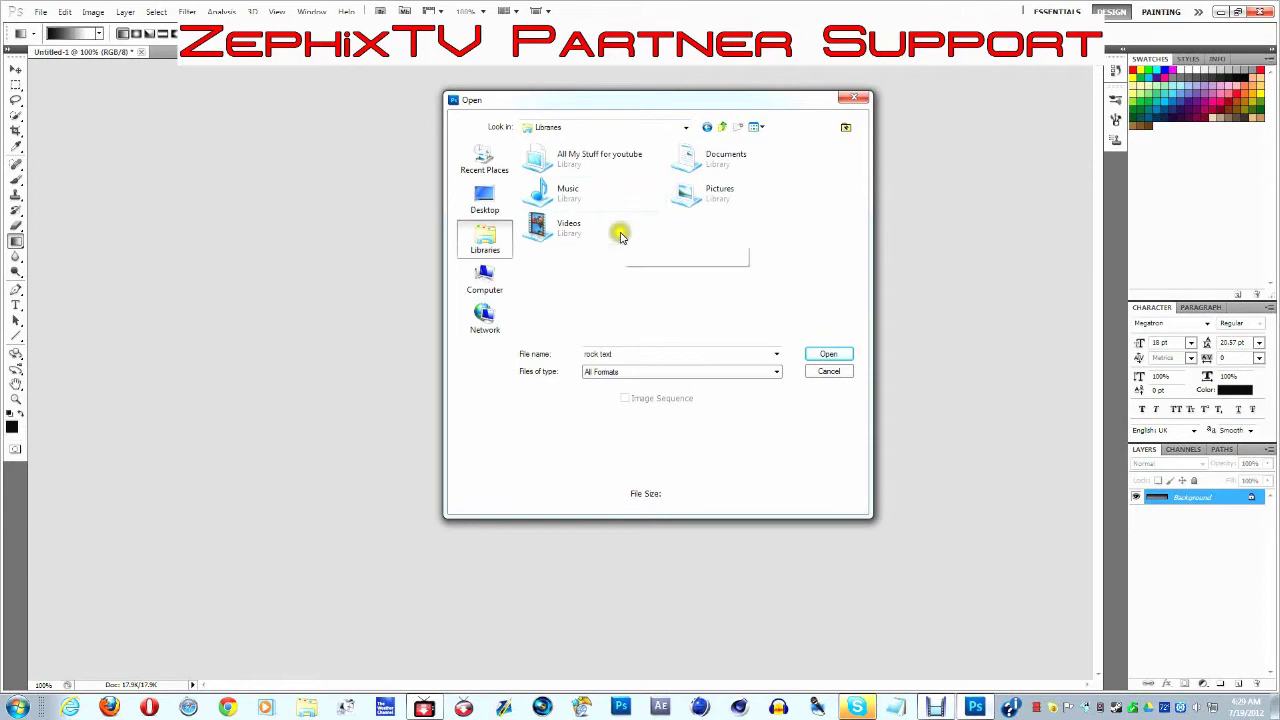
double_click(739, 197)
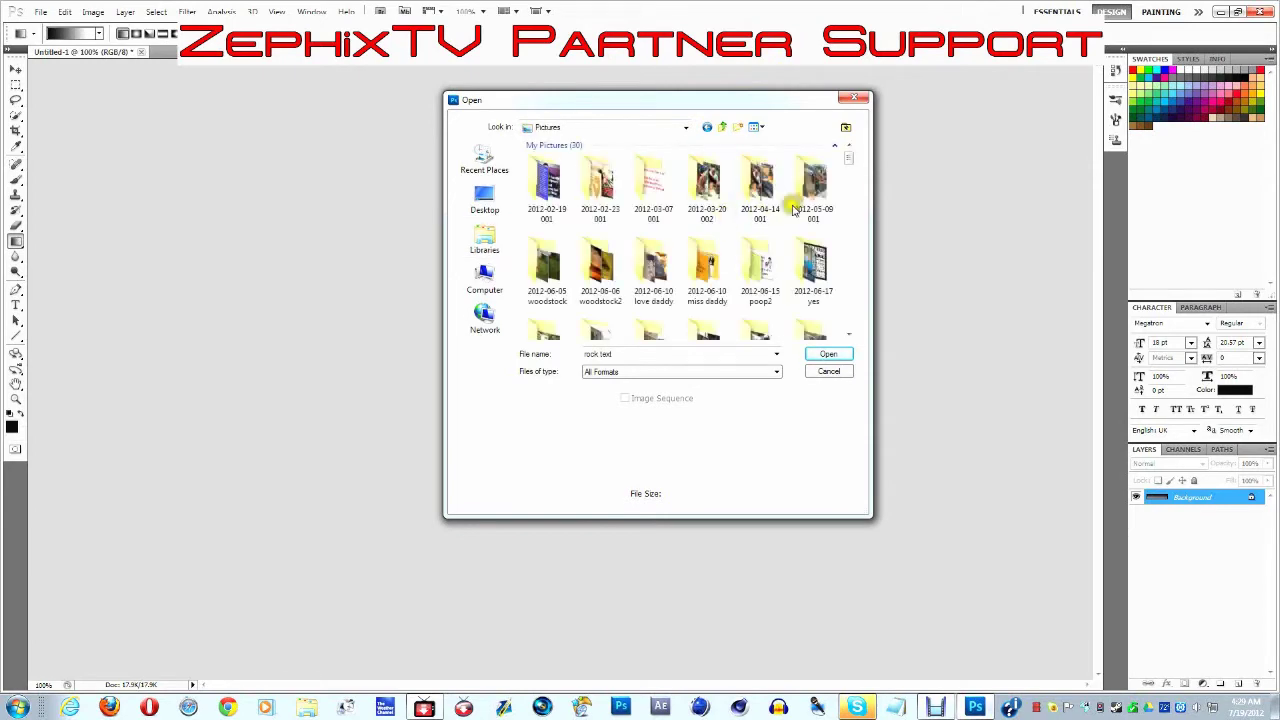
left_click_drag(857, 165, 855, 187)
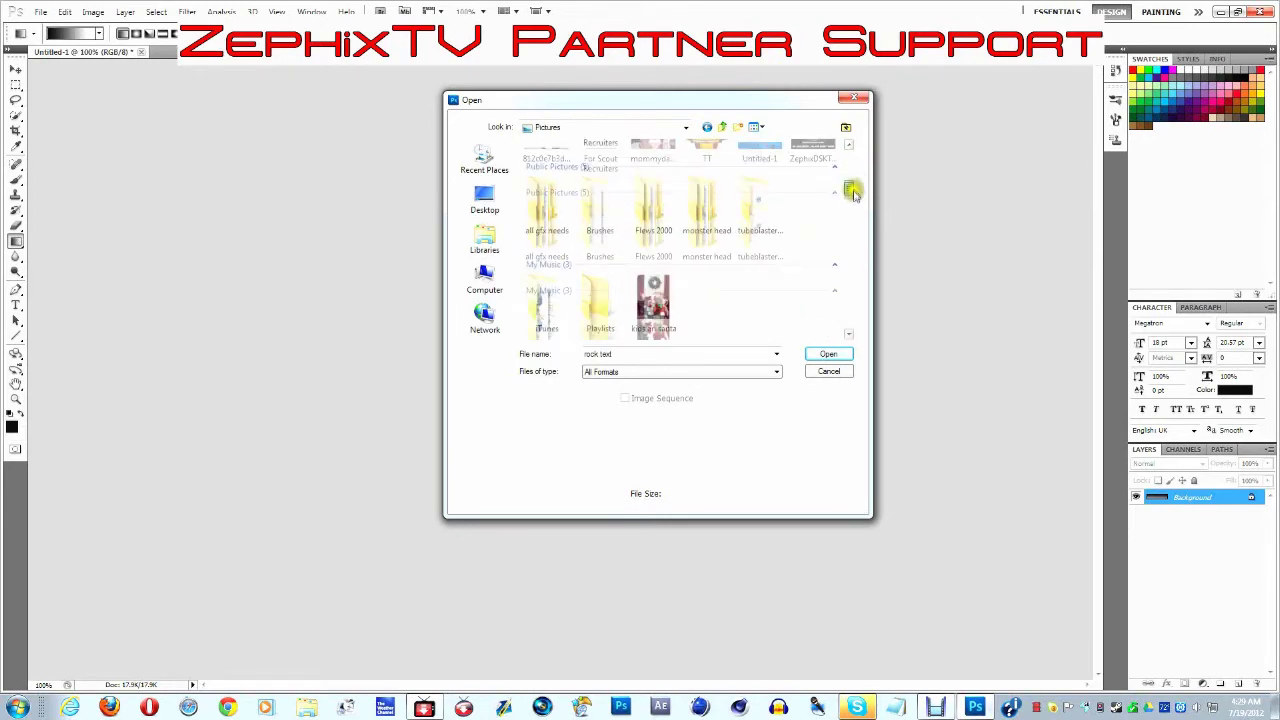
left_click_drag(855, 187, 854, 181)
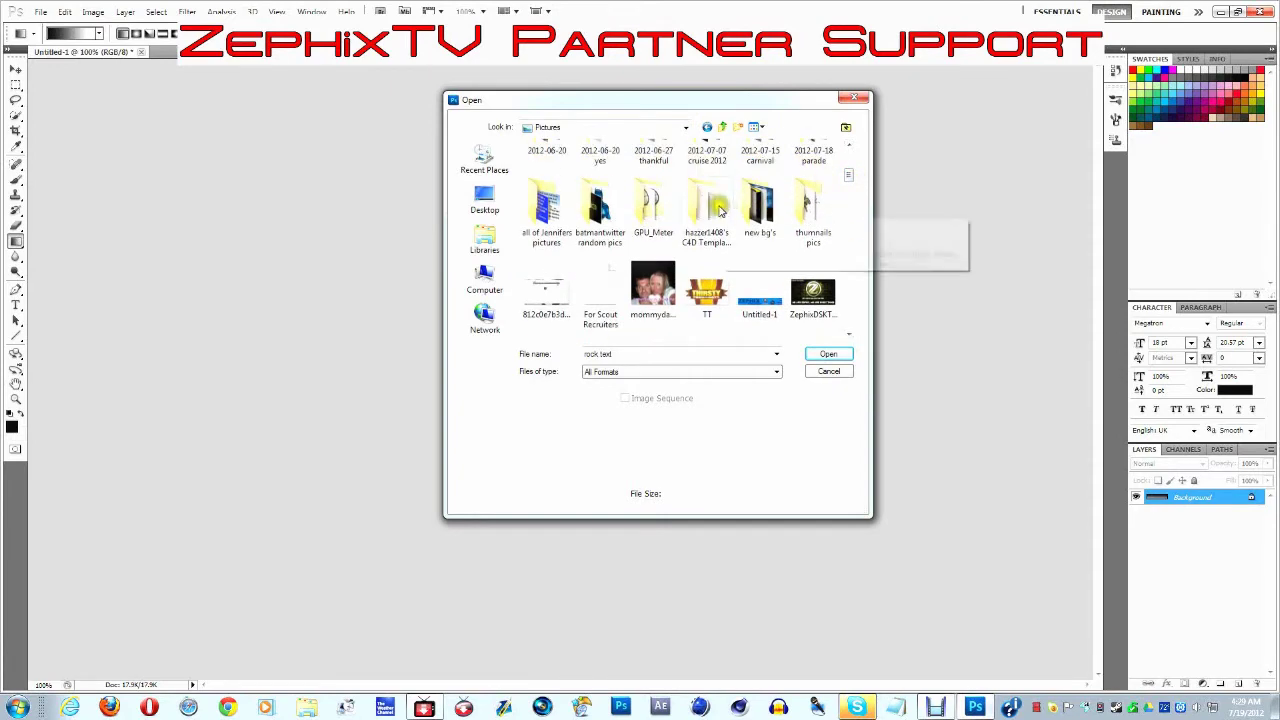
double_click(815, 210)
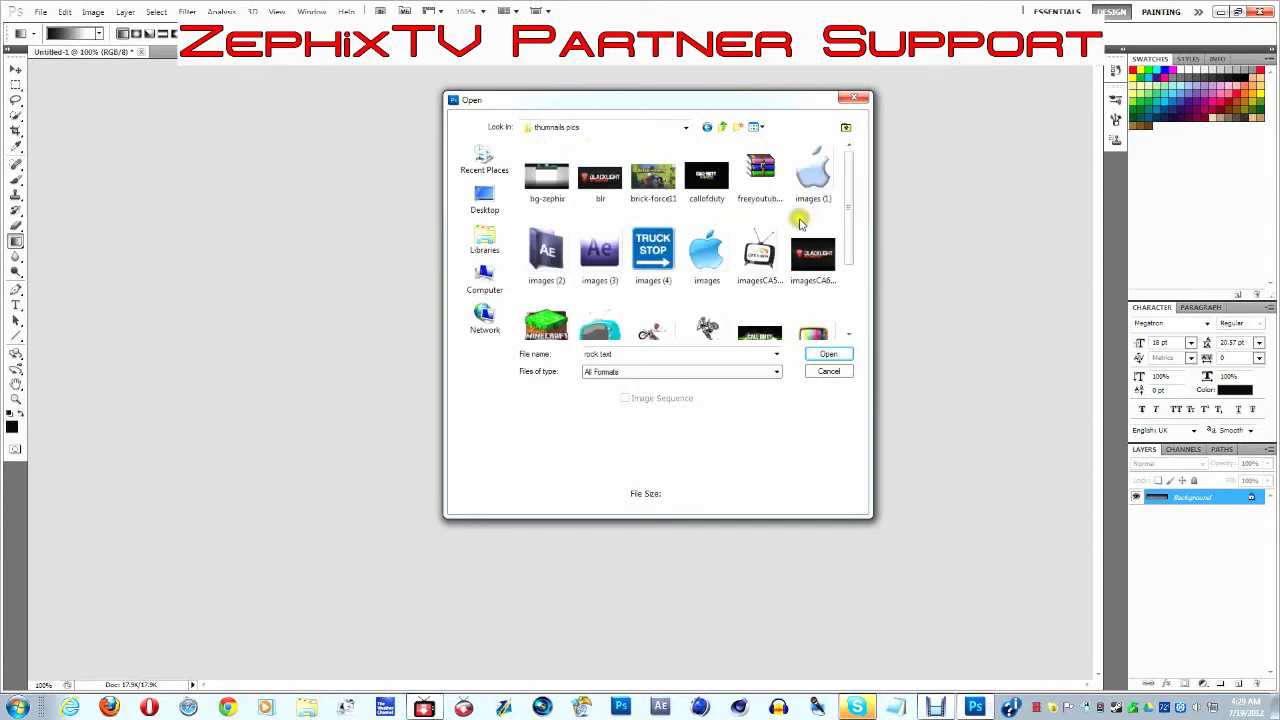
scroll(800, 222, "down", 3)
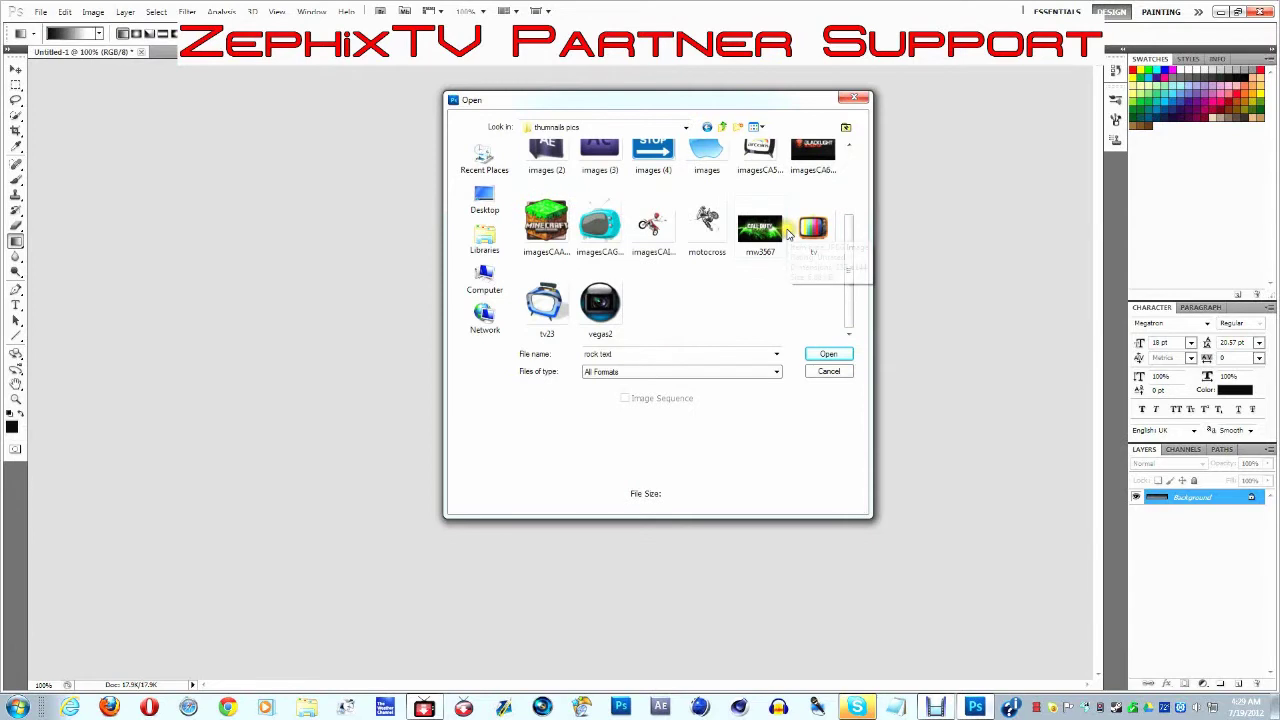
left_click(708, 127)
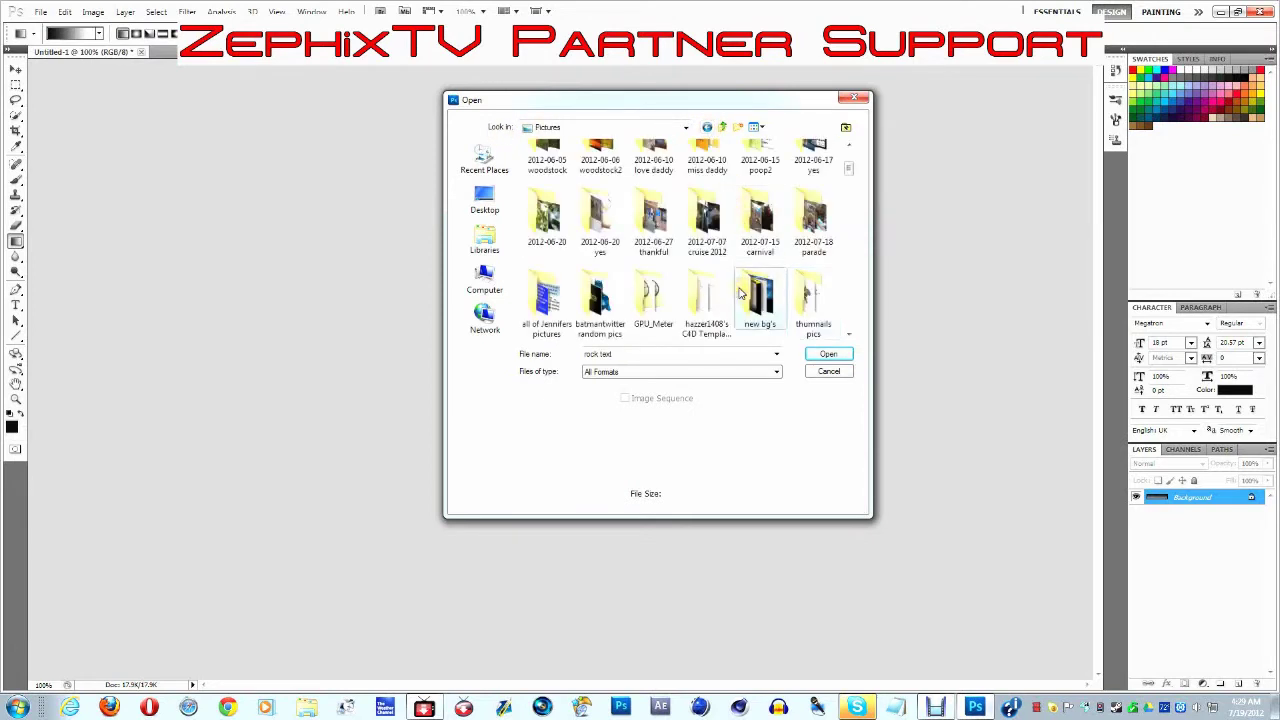
double_click(750, 292)
left_click(707, 127)
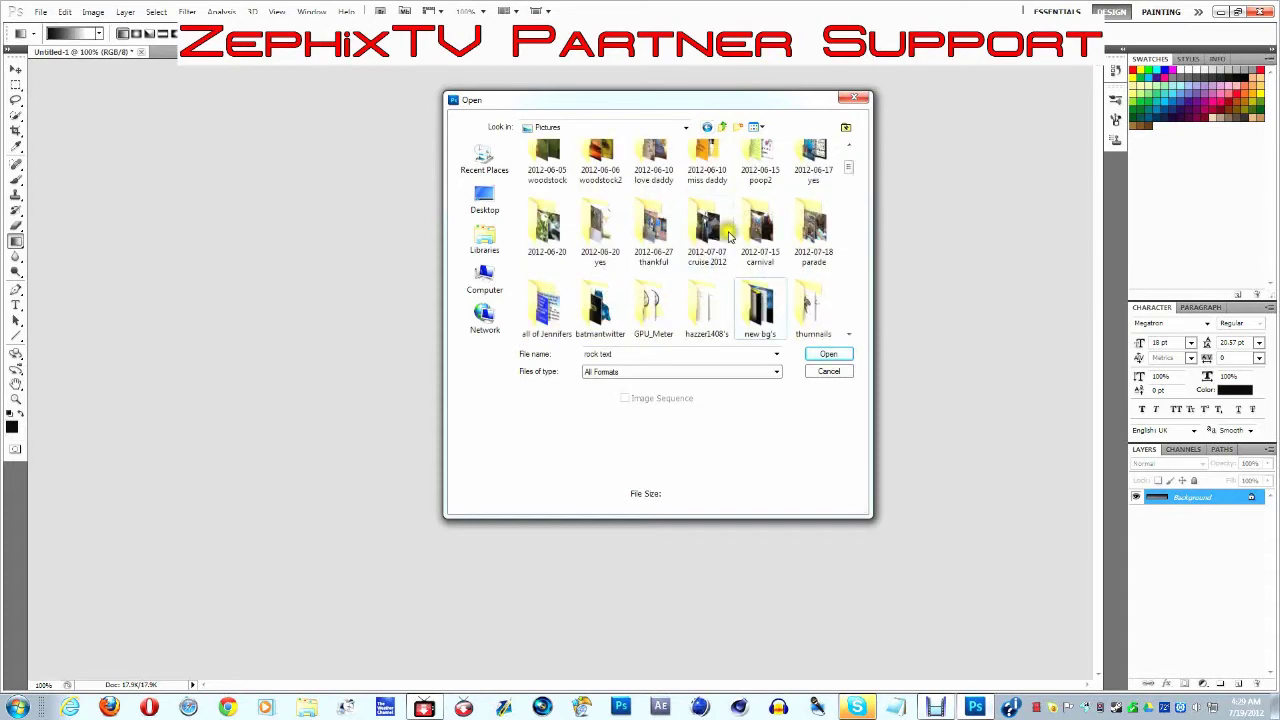
double_click(600, 302)
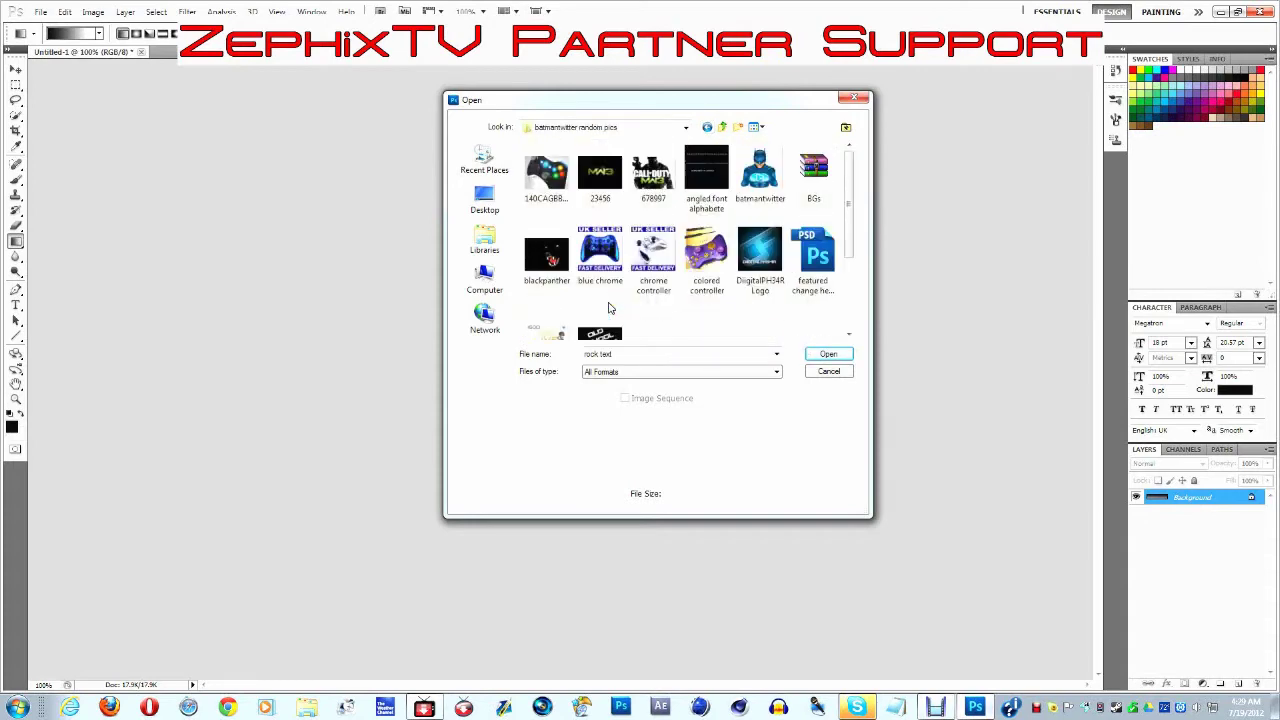
scroll(742, 256, "down", 2)
scroll(742, 256, "up", 3)
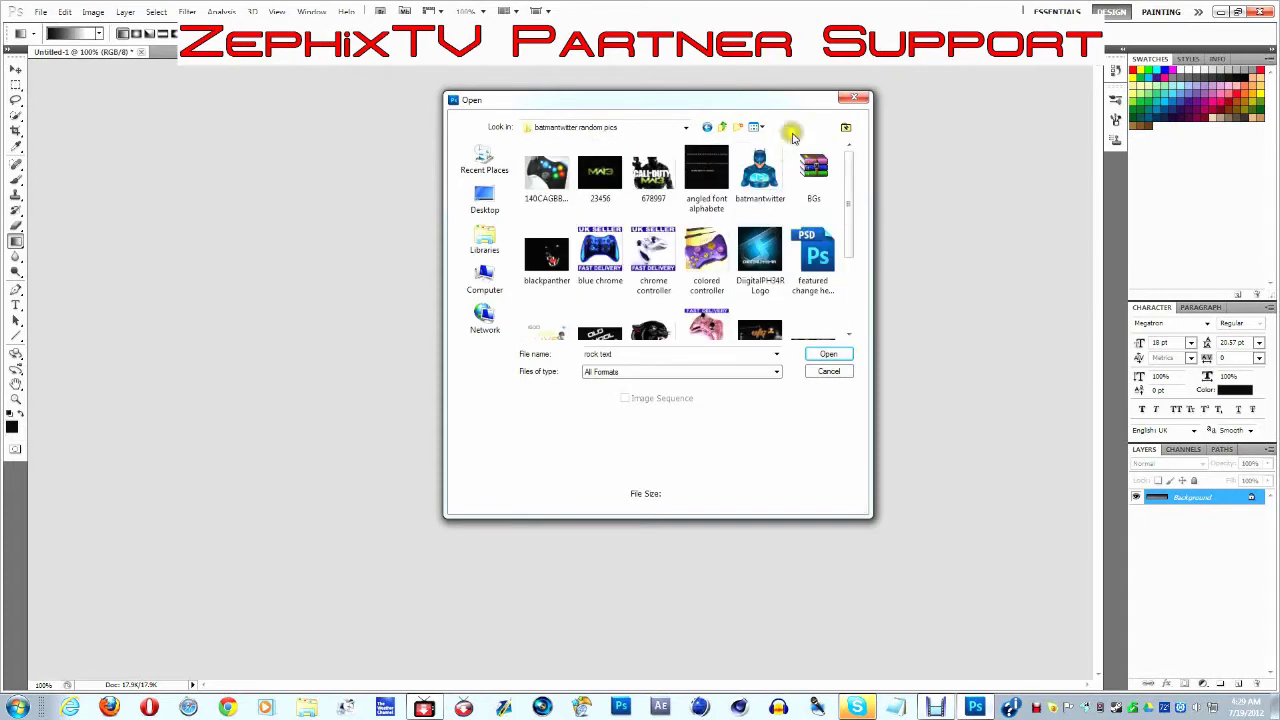
left_click(709, 127)
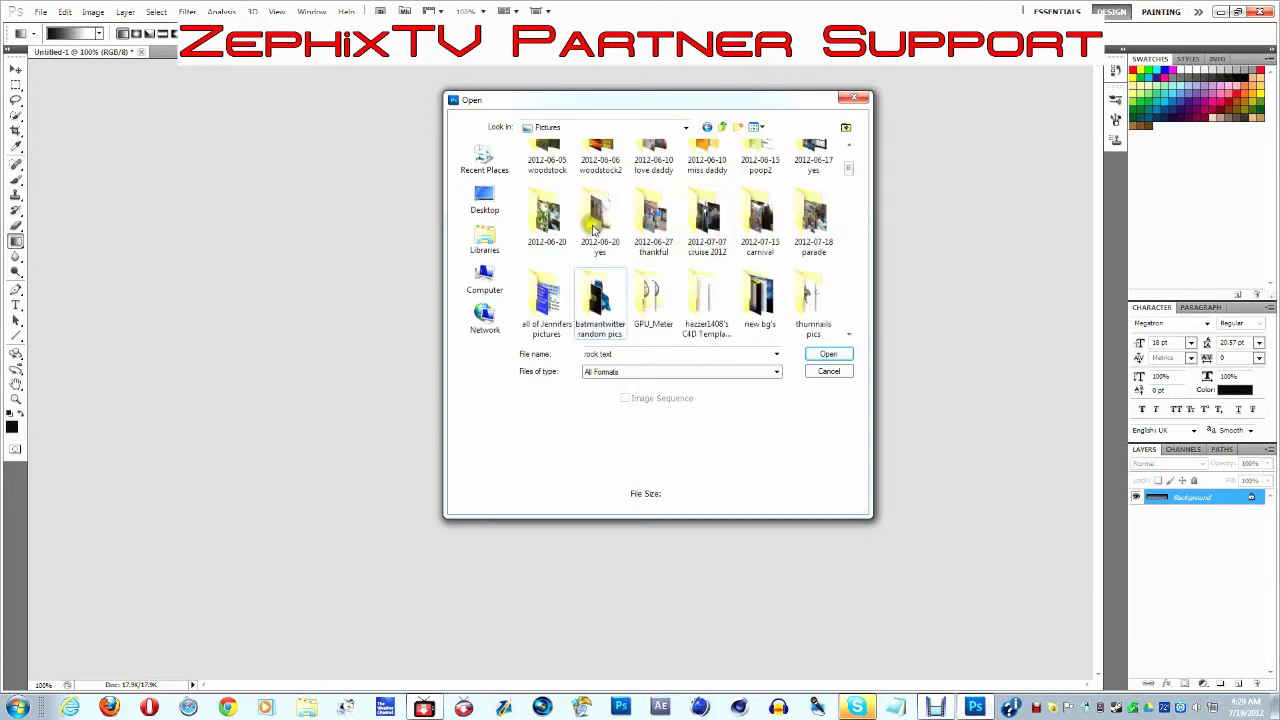
scroll(590, 265, "down", 1)
scroll(714, 282, "down", 2)
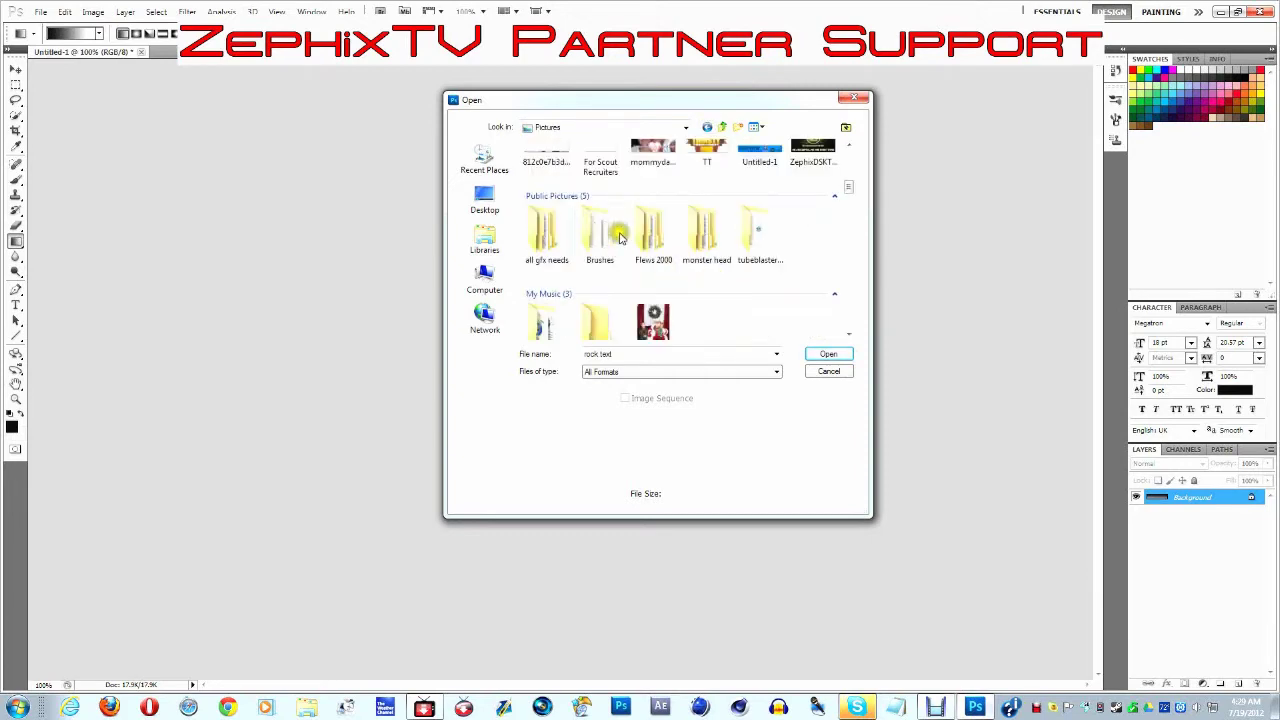
scroll(668, 205, "down", 2)
scroll(678, 209, "down", 3)
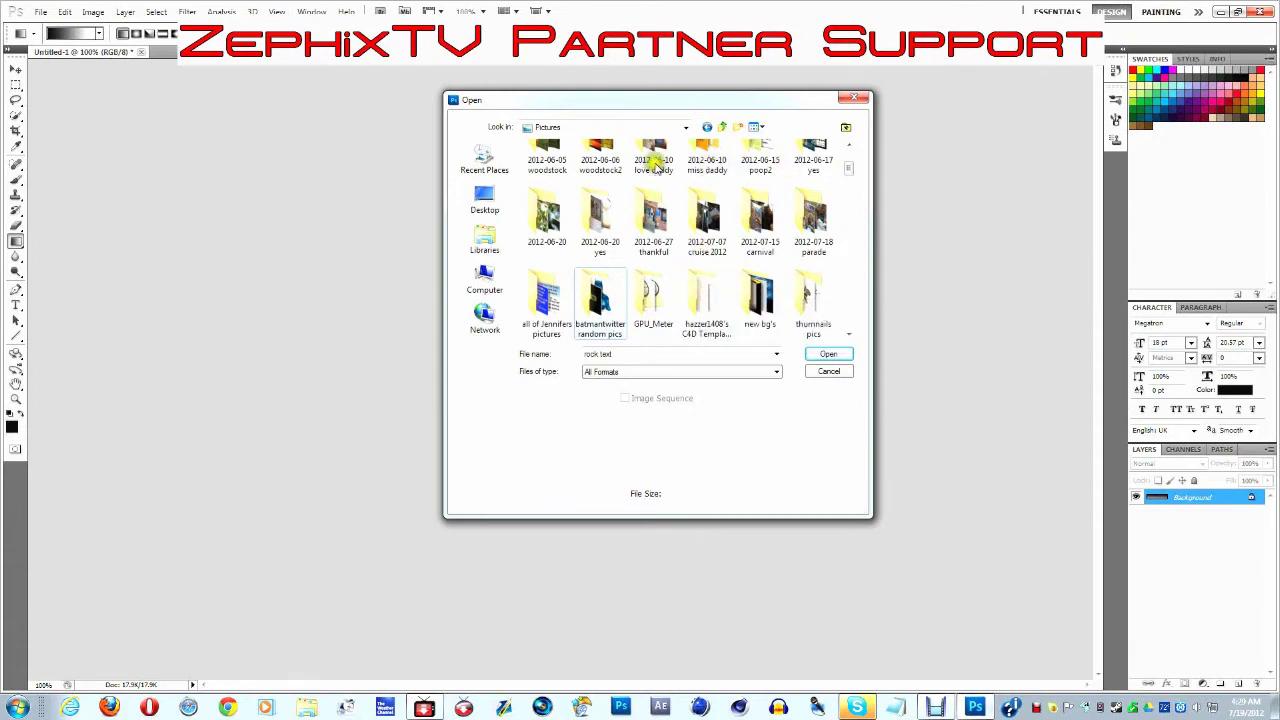
- Return to Desktop > Zephix official and open the rock text logo image
left_click(485, 200)
scroll(675, 230, "down", 3)
scroll(675, 230, "down", 2)
scroll(675, 230, "down", 2)
scroll(675, 230, "down", 2)
scroll(675, 232, "down", 2)
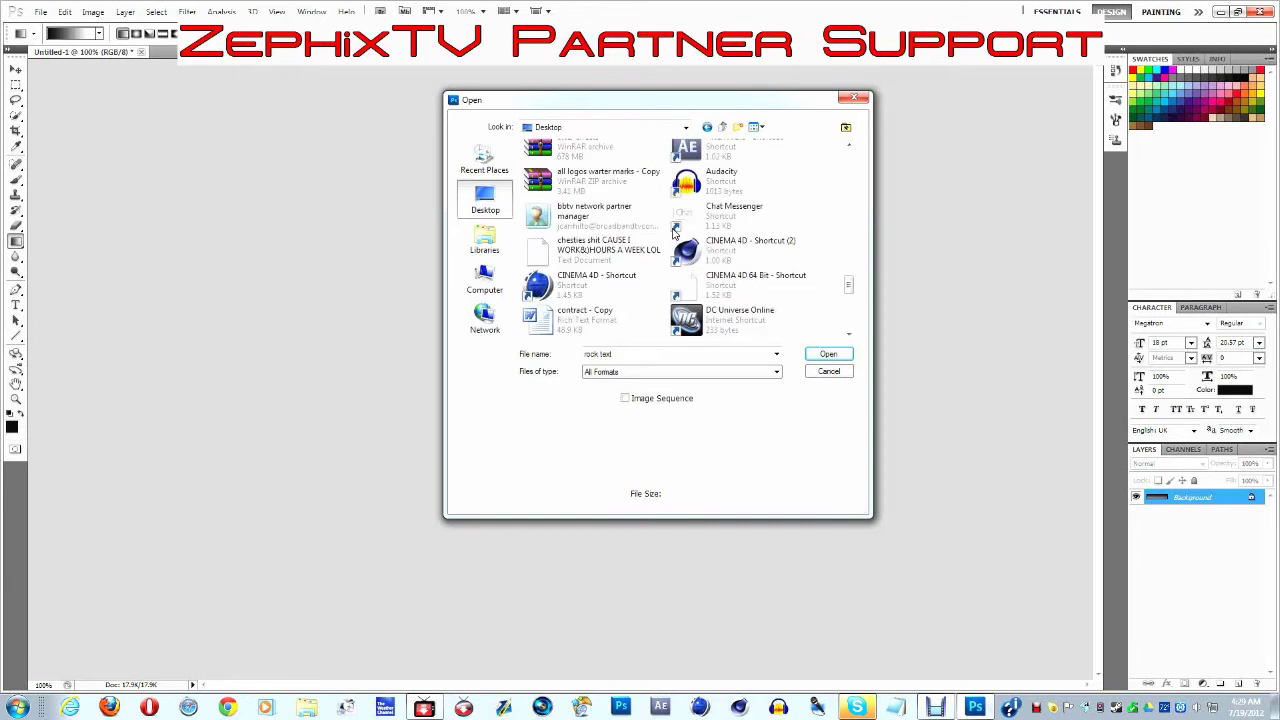
scroll(680, 232, "up", 3)
scroll(695, 305, "down", 3)
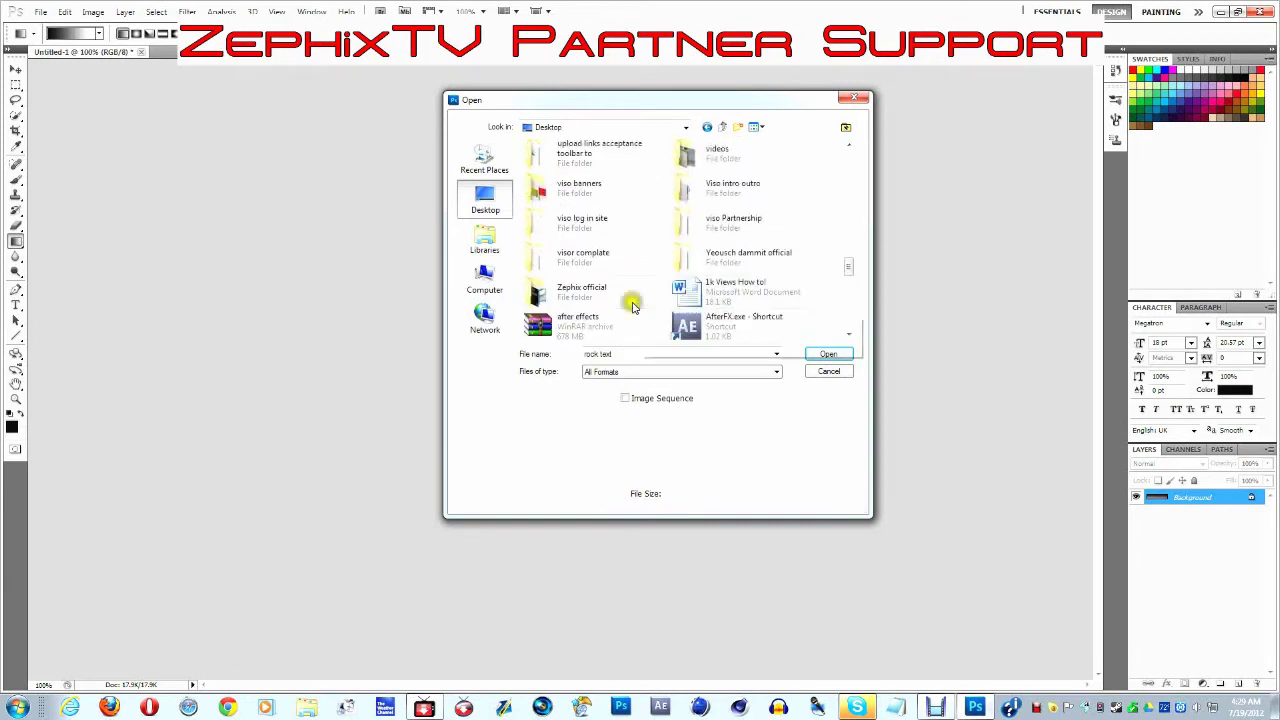
double_click(588, 288)
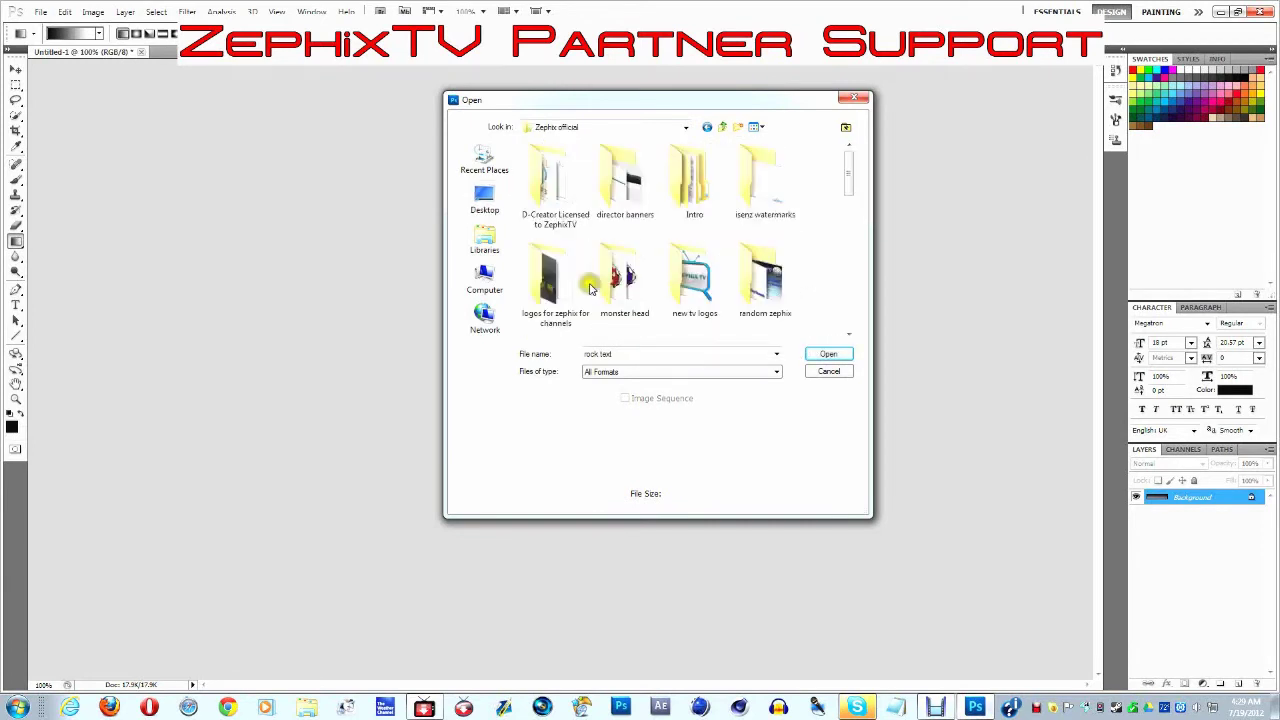
scroll(752, 262, "down", 5)
left_click(700, 240)
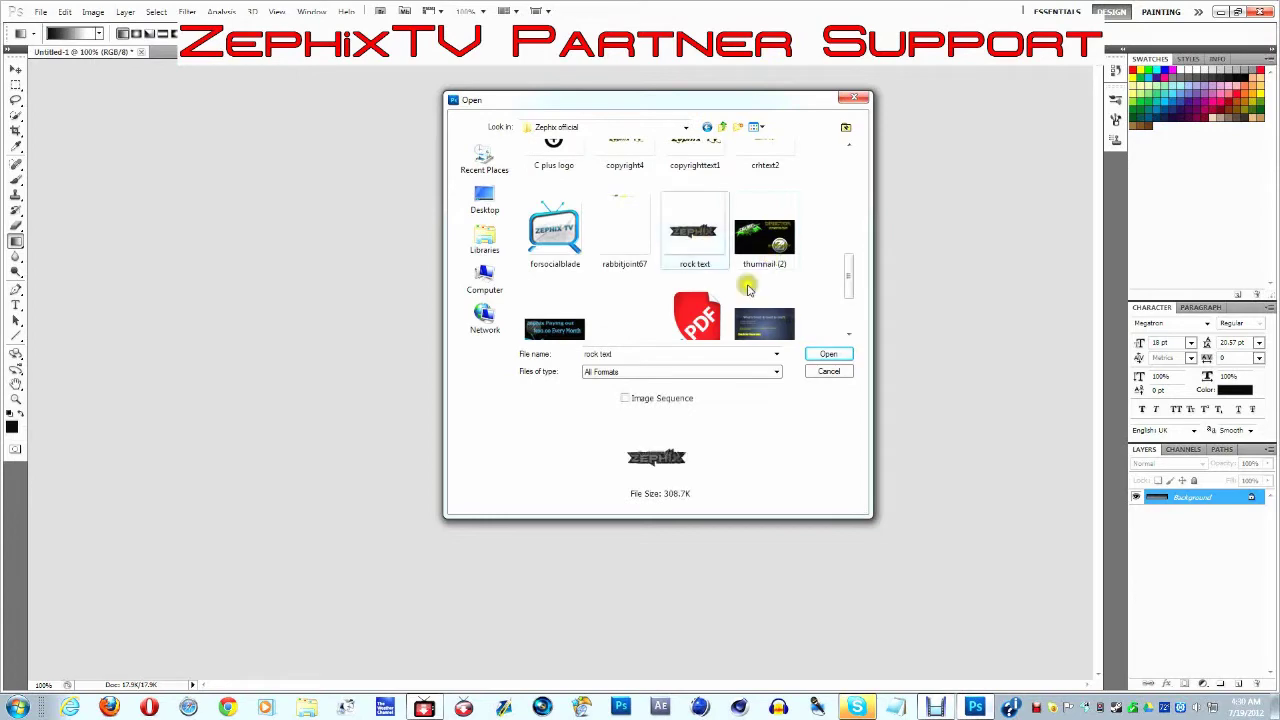
left_click(577, 245, "ctrl")
left_click(828, 353)
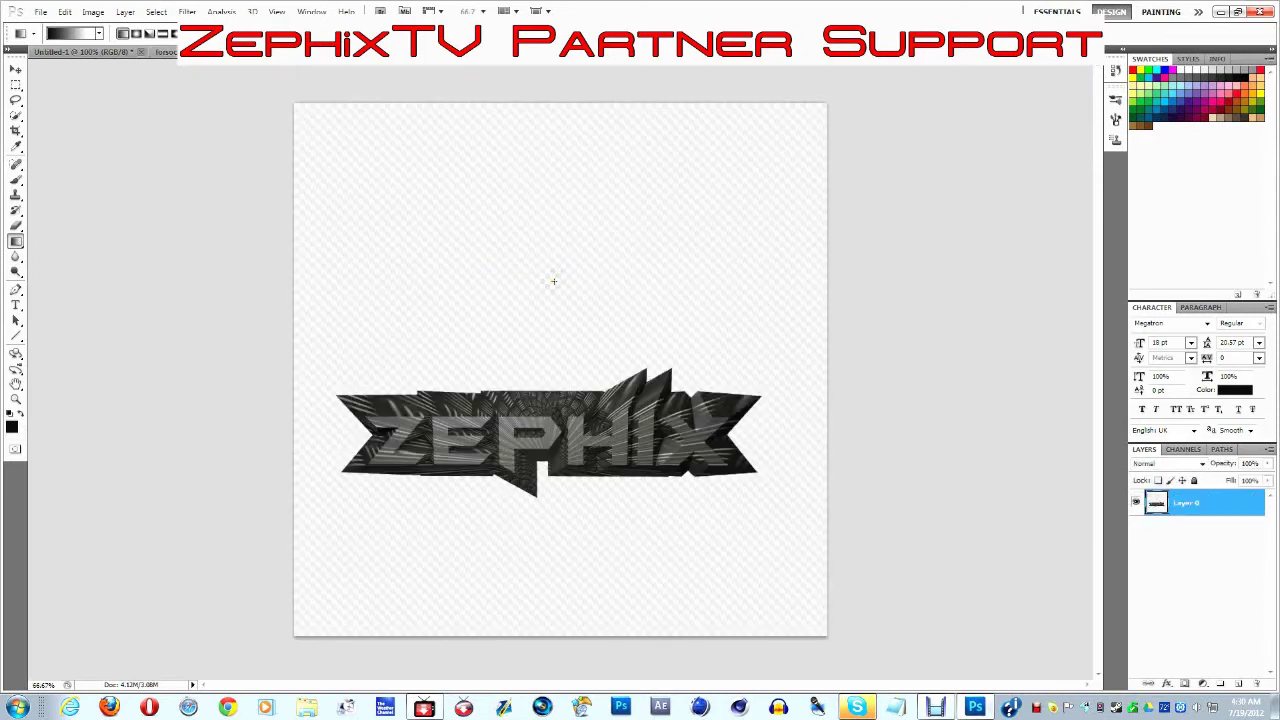
- Copy the ZEPHIX logo into Untitled-1 as a new layer and close rock text
left_click(107, 54)
mouse_move(165, 51)
left_mouse_down()
mouse_move(543, 123)
mouse_move(742, 123)
left_mouse_up()
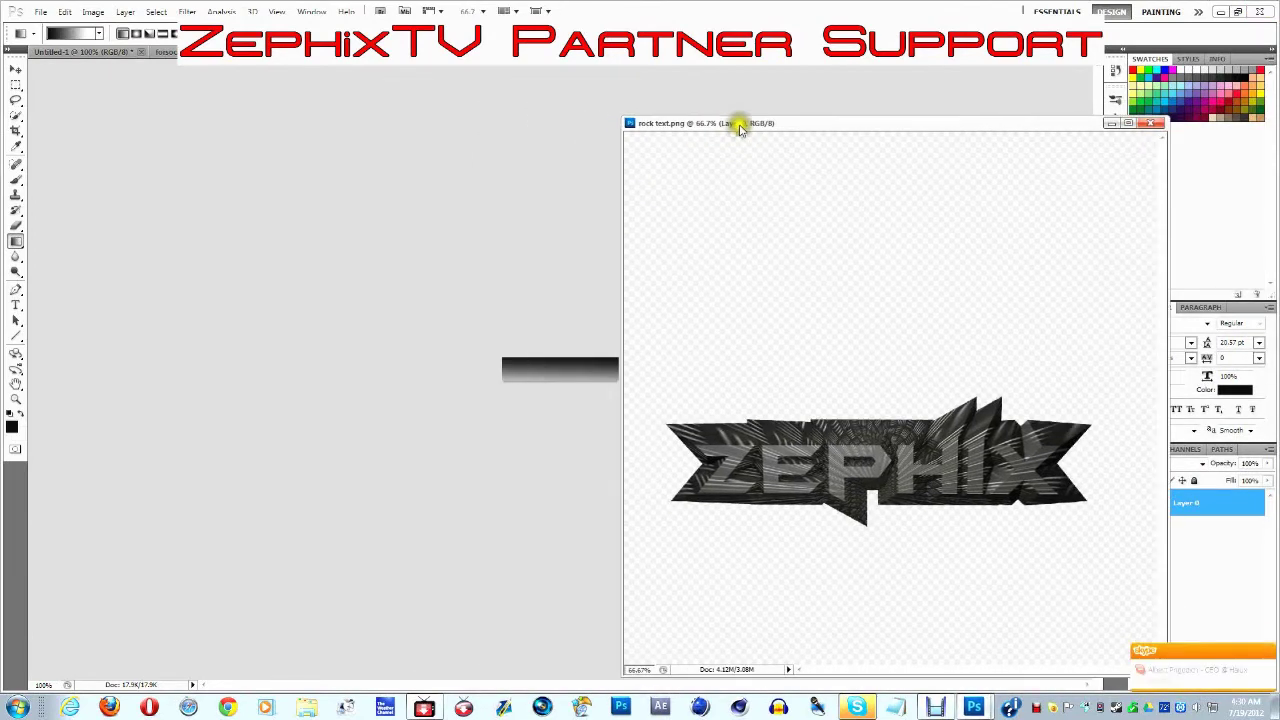
left_click(16, 68)
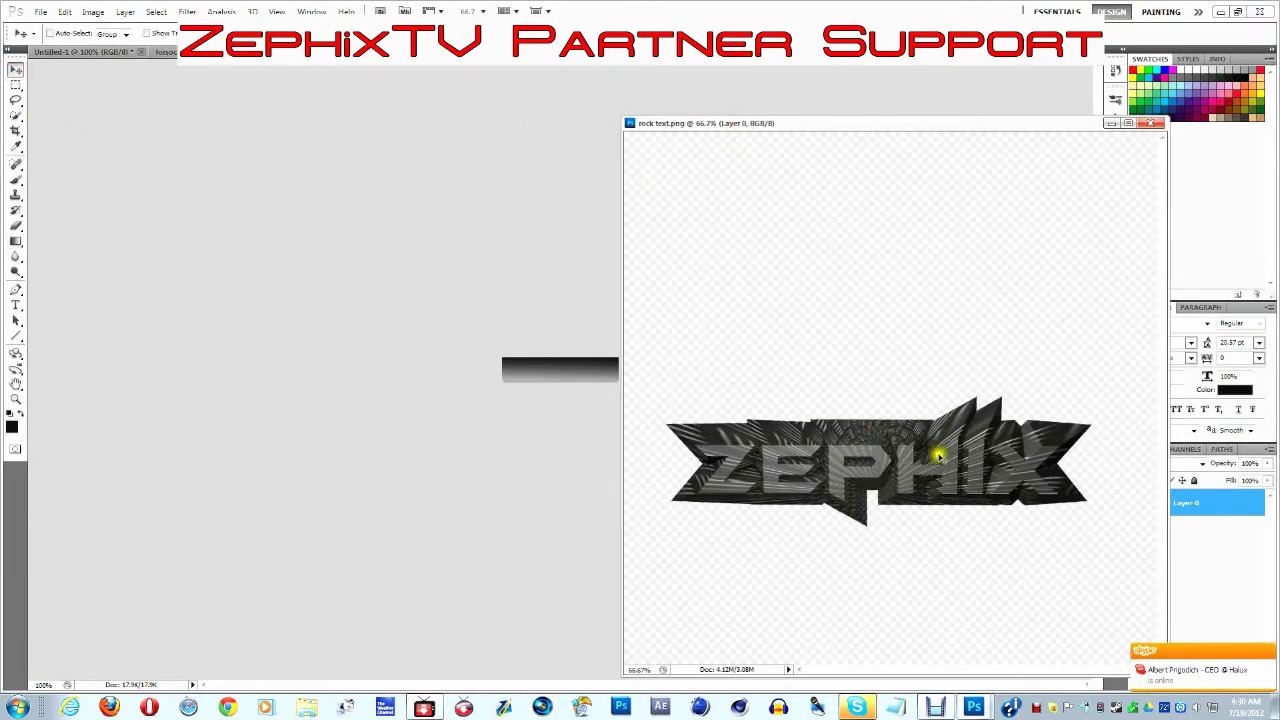
left_click_drag(920, 451, 600, 372)
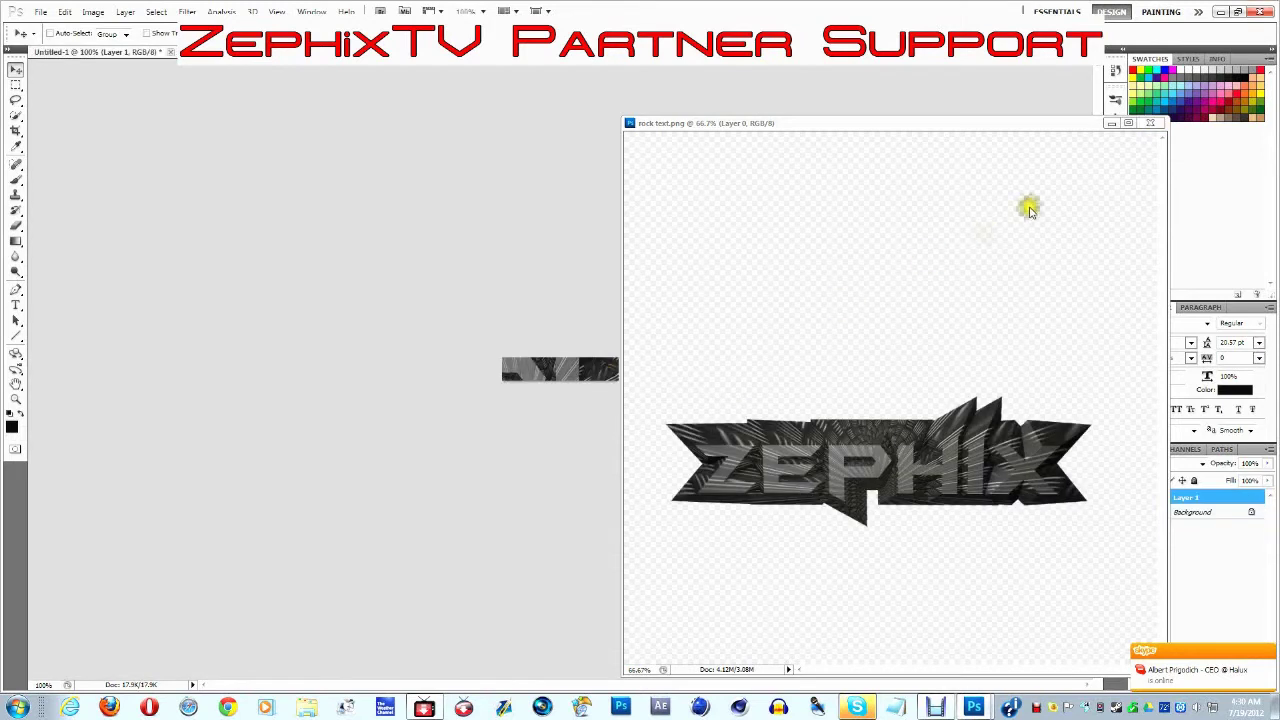
left_click(1150, 123)
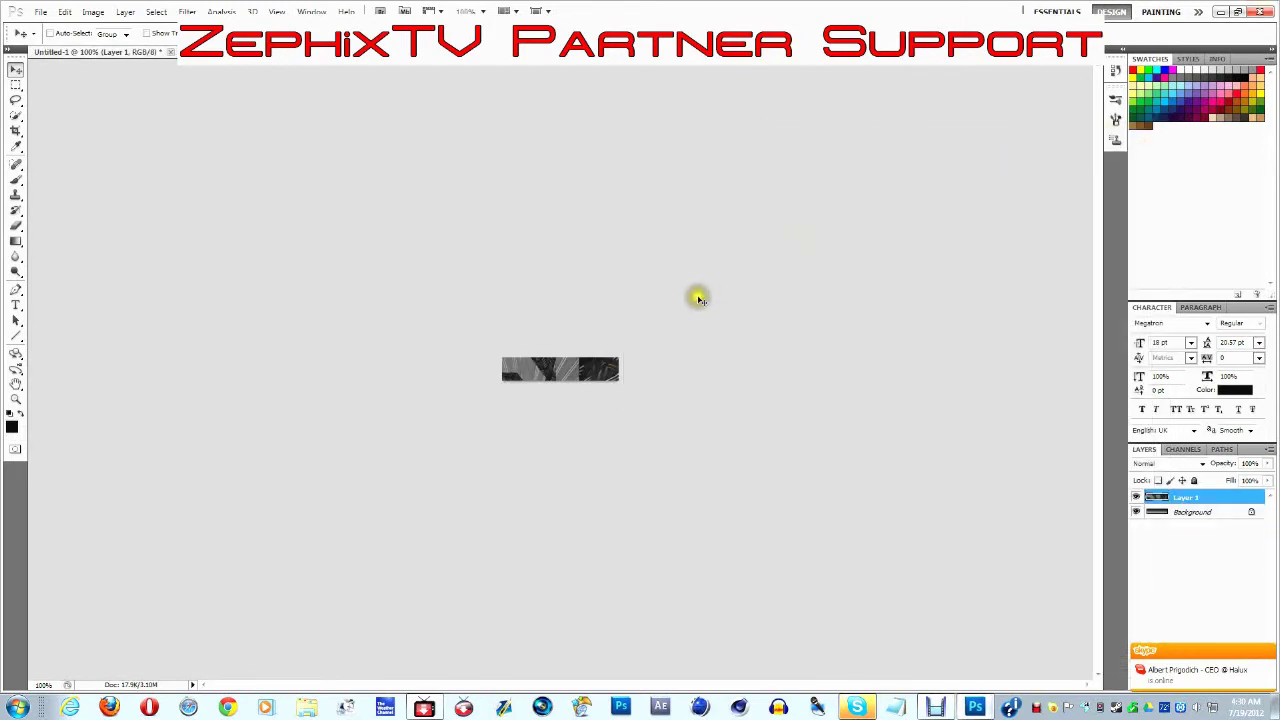
- Scale the ZEPHIX logo down and place it onto the black gradient bar
key("ctrl+t")
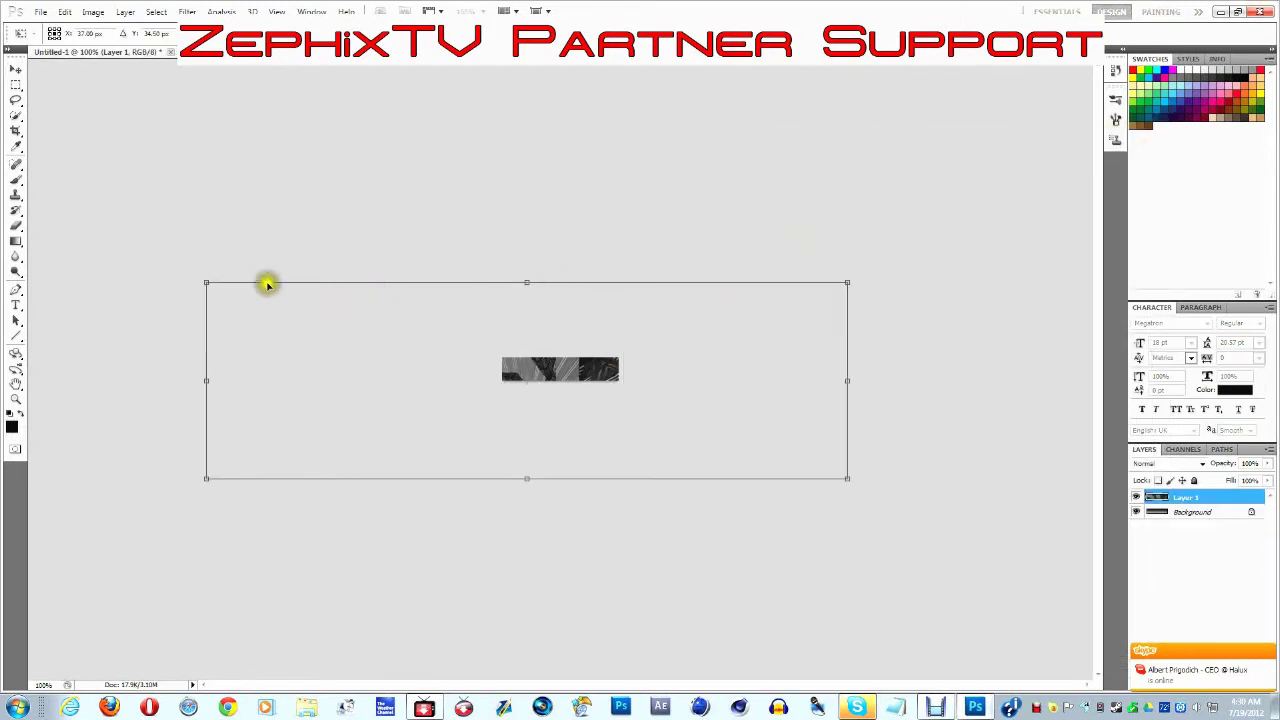
left_click_drag(204, 283, 769, 463)
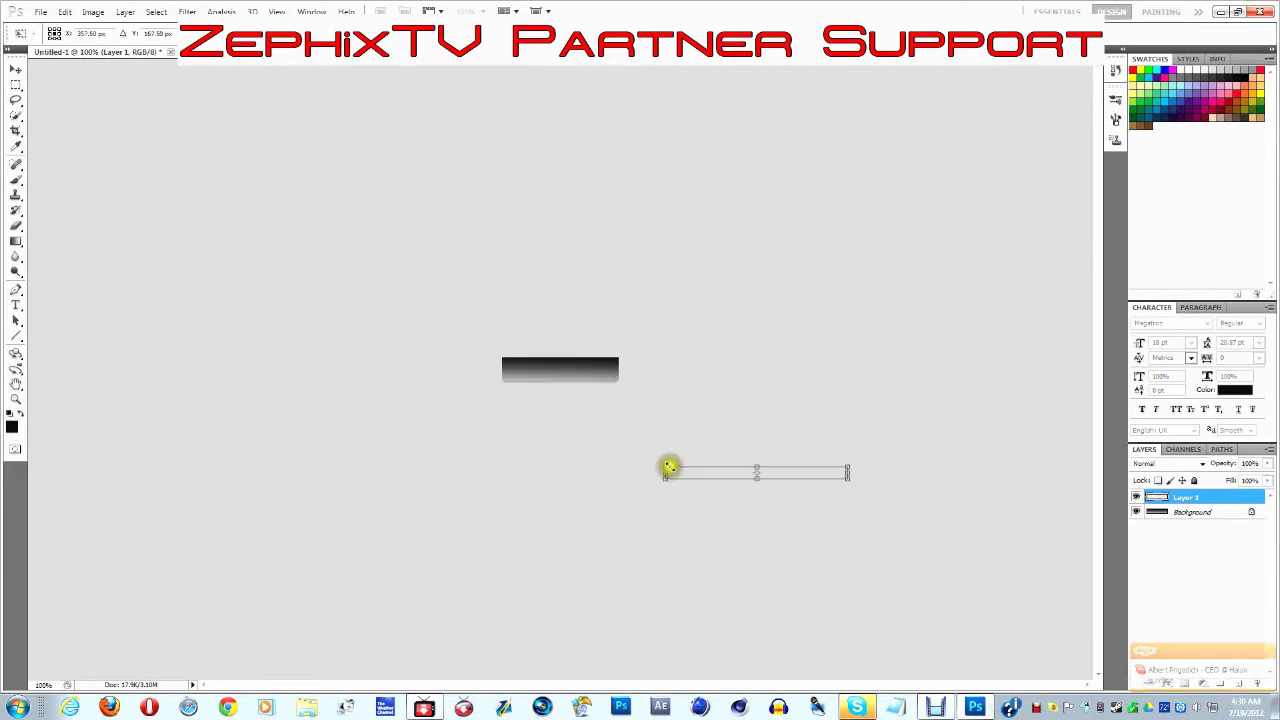
left_click_drag(790, 470, 526, 355)
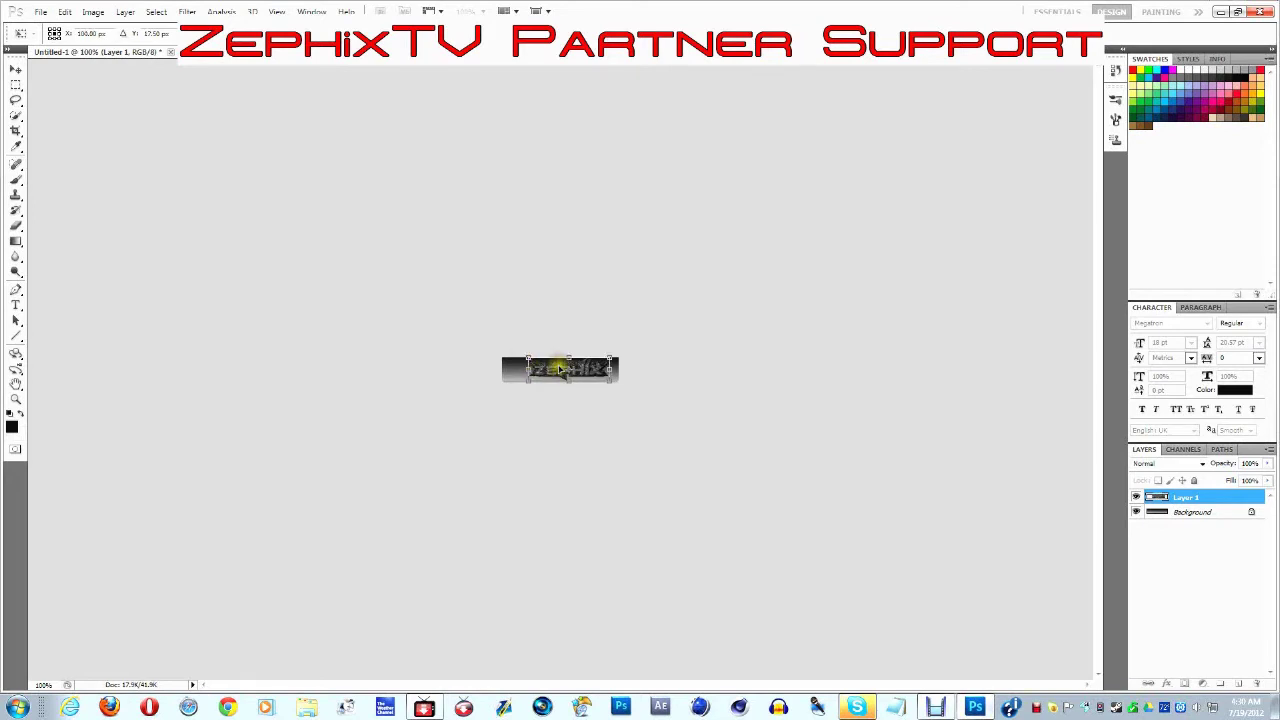
double_click(562, 370)
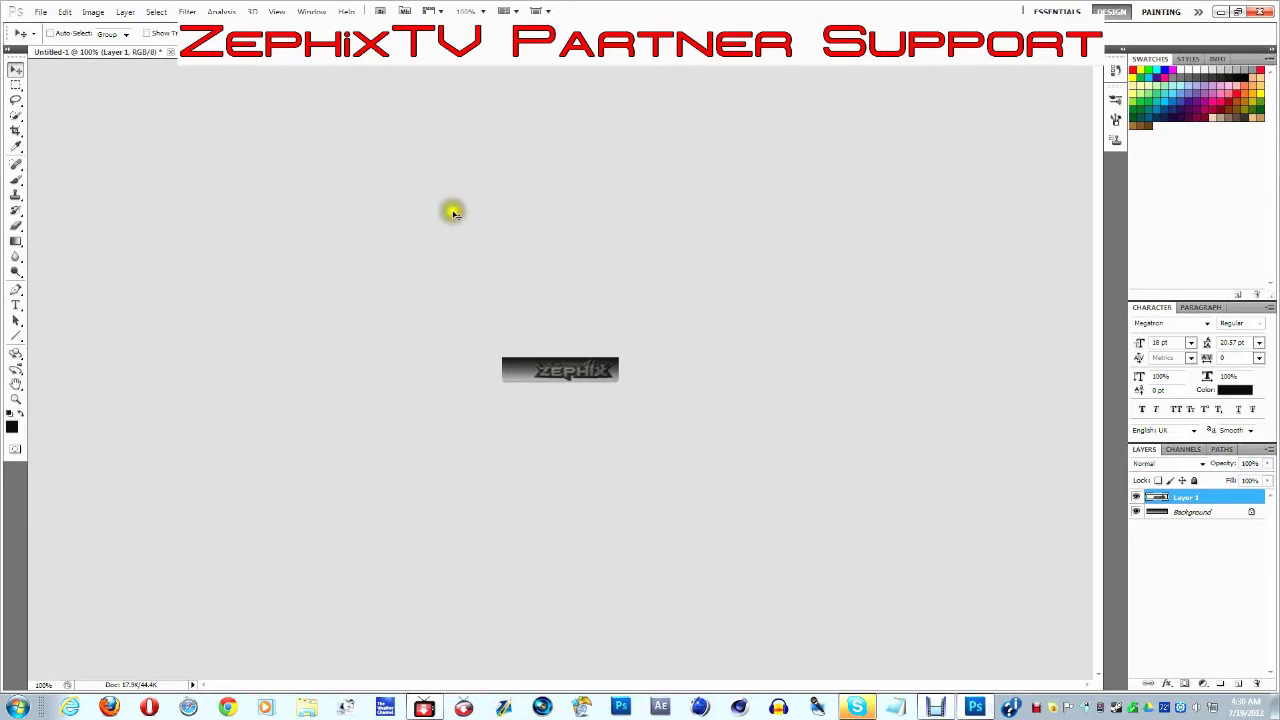
left_click(40, 12)
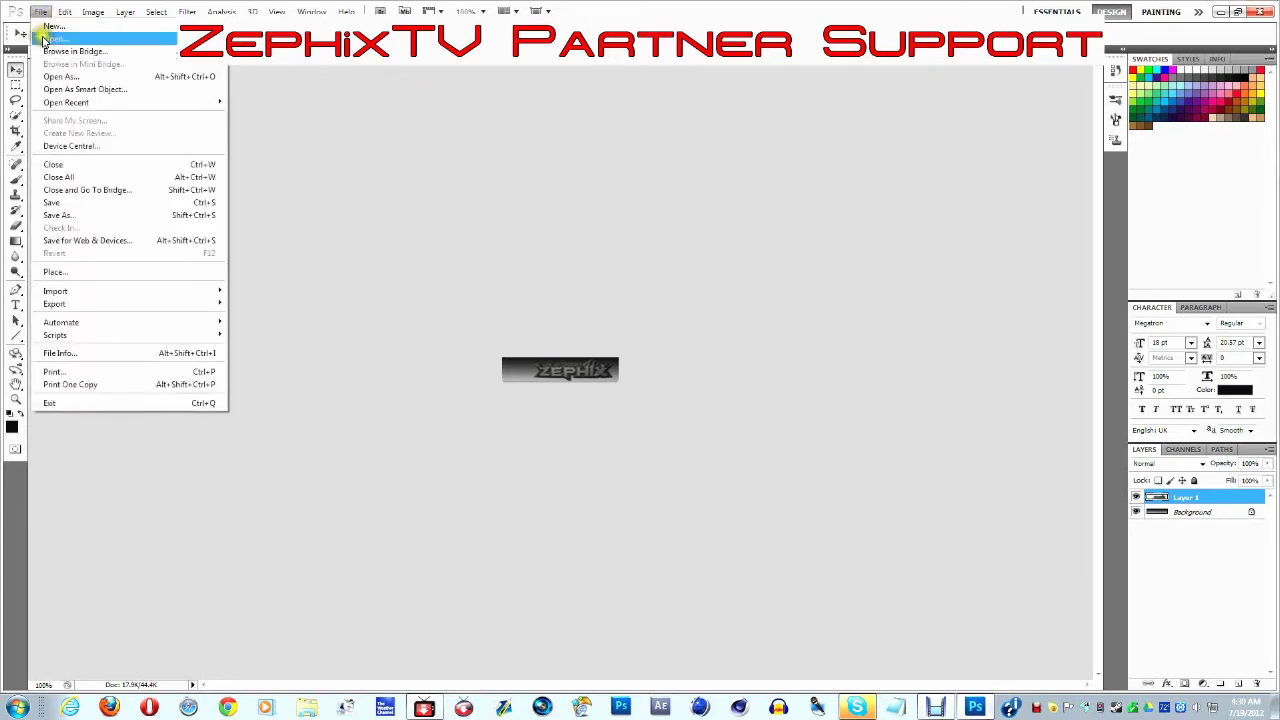
- Open the '3D (2)' Z logo from the 'logos for zephix for channels' folder
left_click(55, 38)
mouse_move(855, 188)
left_mouse_down()
mouse_move(855, 248)
mouse_move(837, 206)
left_mouse_up()
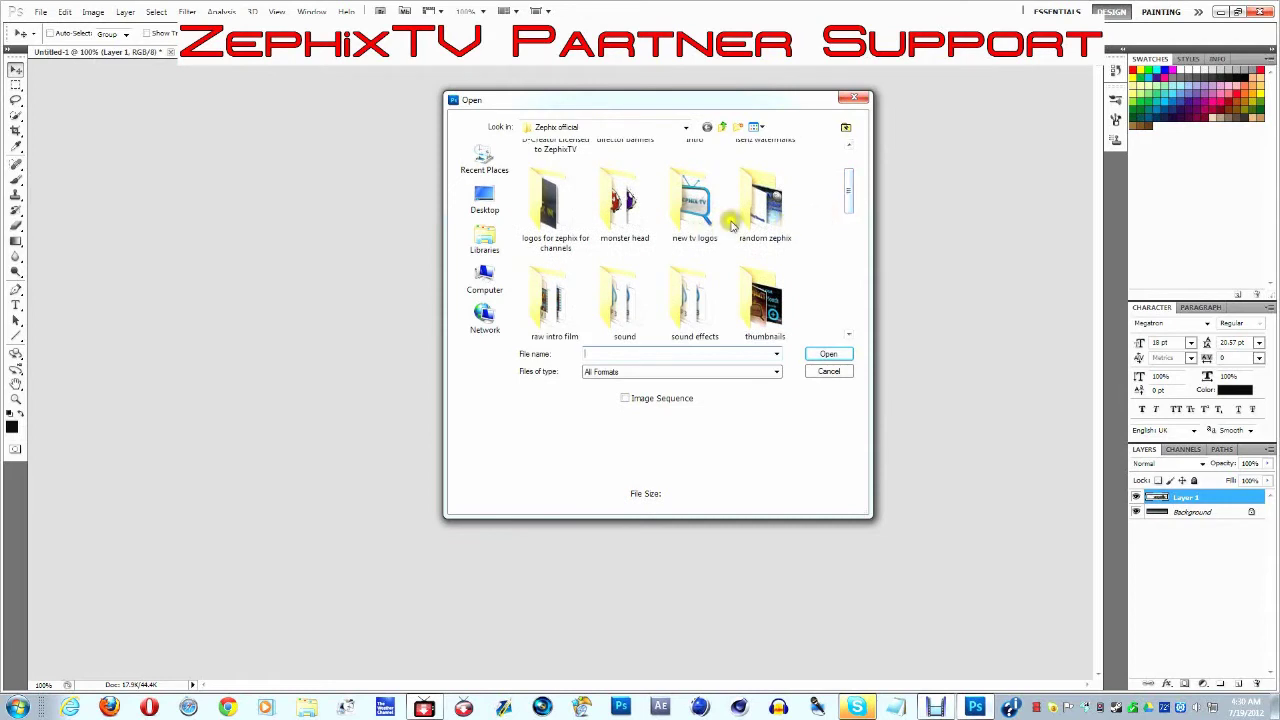
scroll(850, 190, "up", 1)
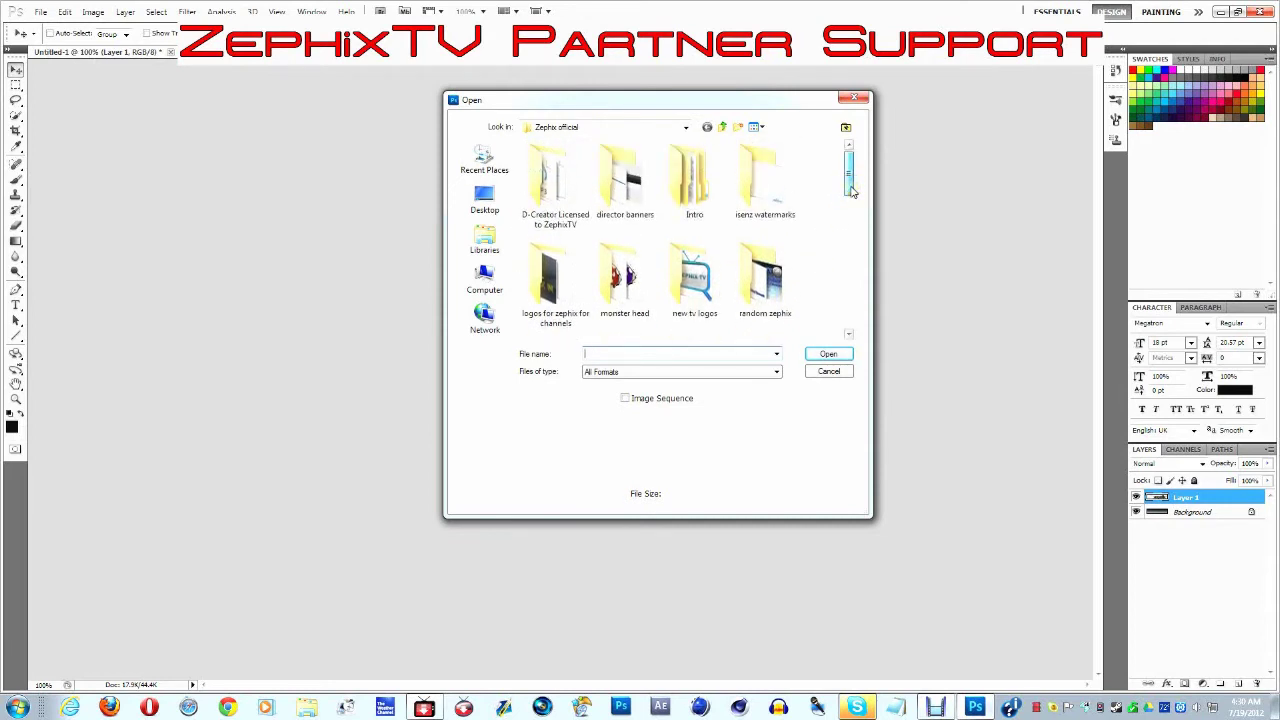
double_click(575, 288)
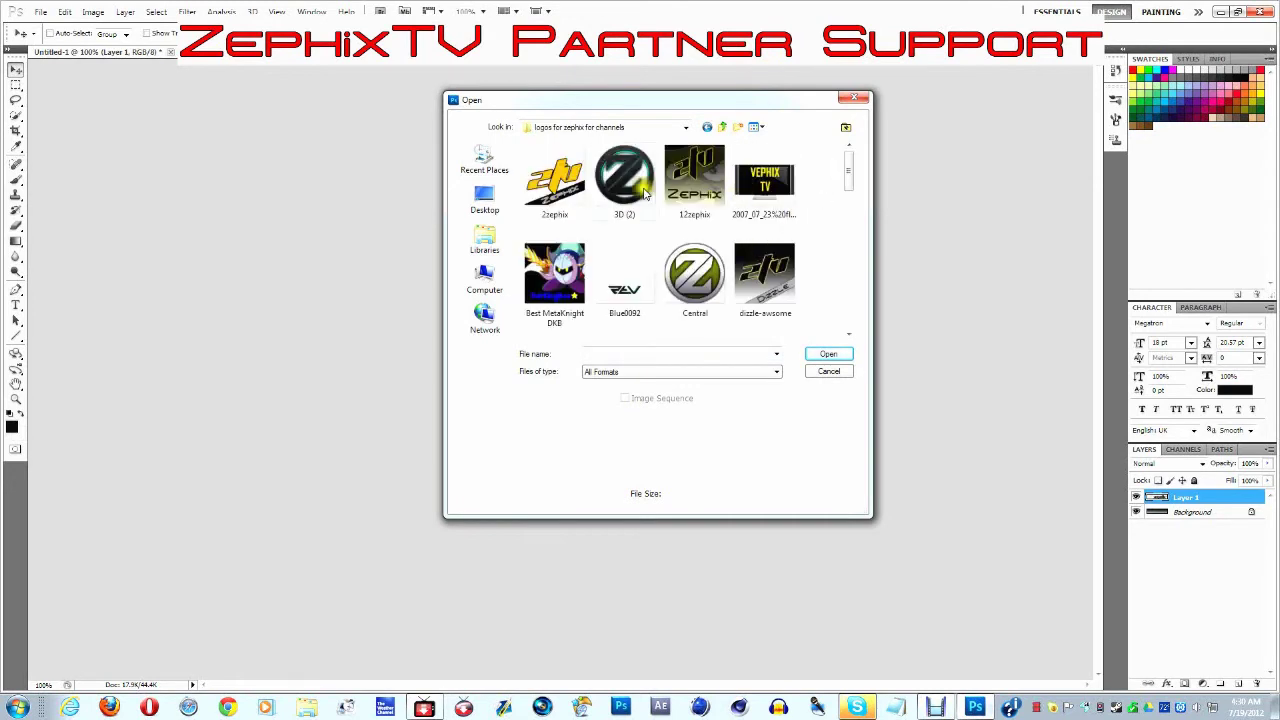
mouse_move(848, 168)
left_mouse_down()
mouse_move(862, 300)
mouse_move(851, 176)
left_mouse_up()
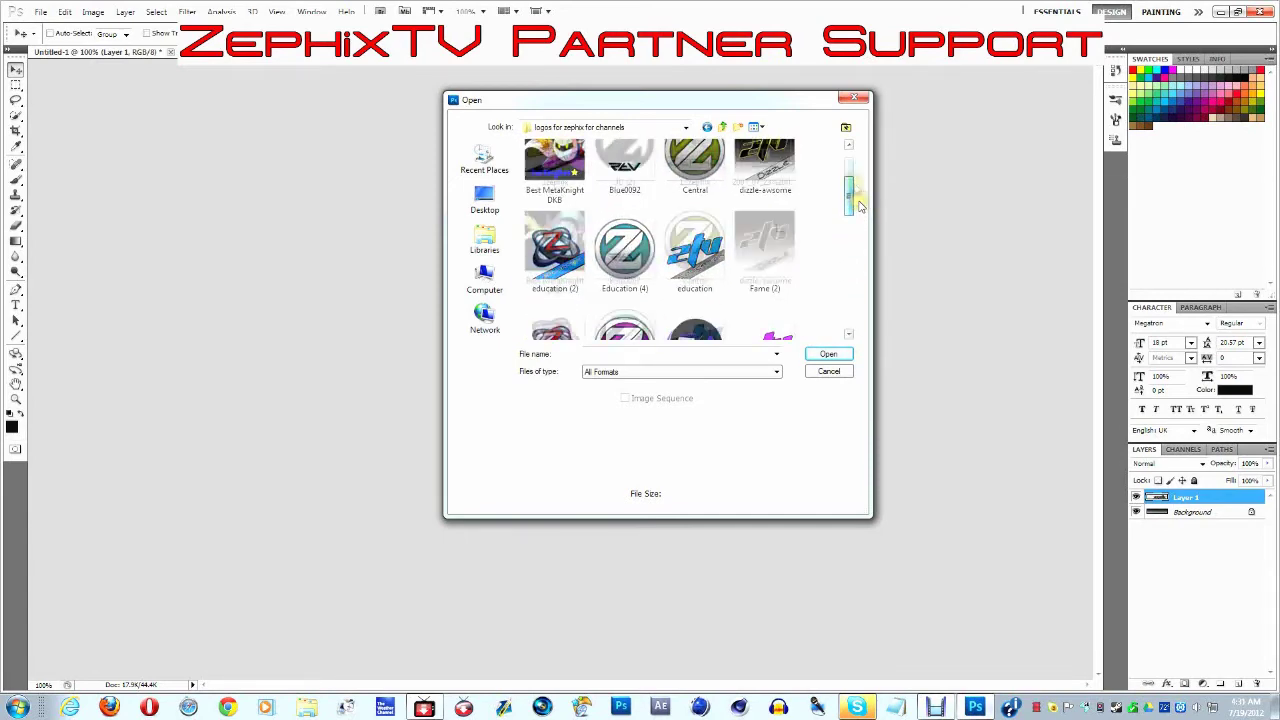
left_click(624, 176)
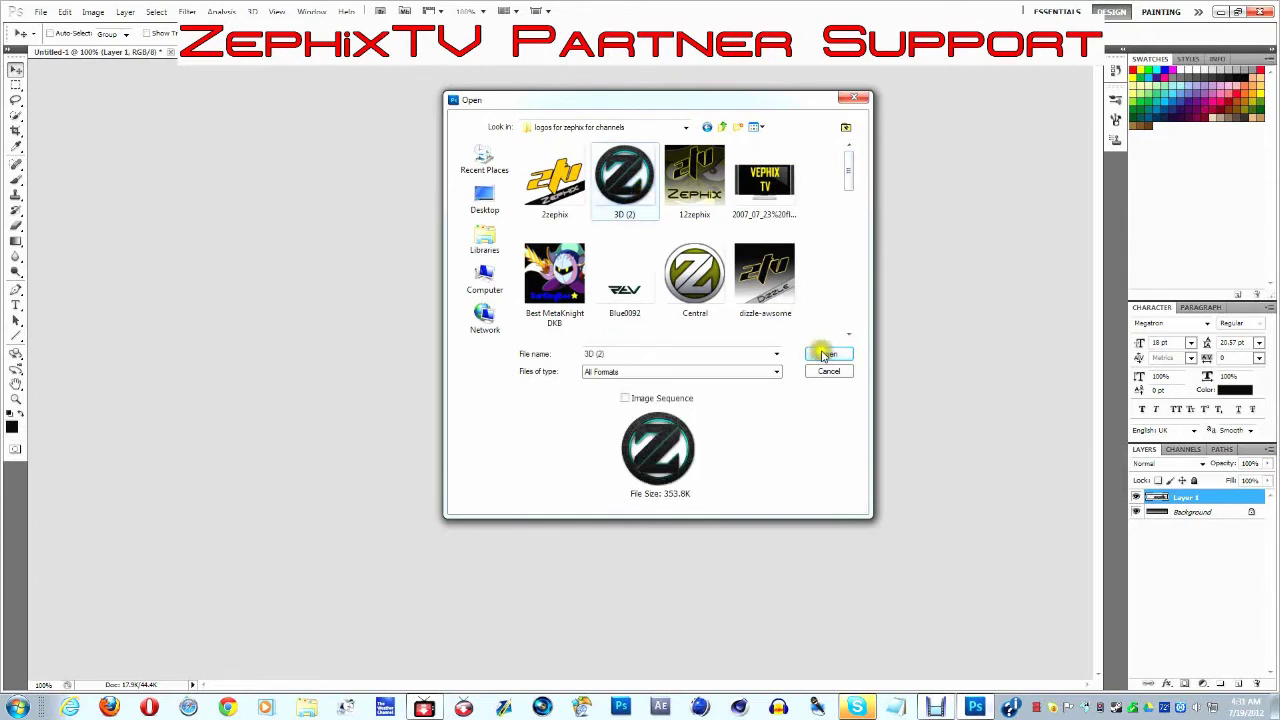
left_click(828, 354)
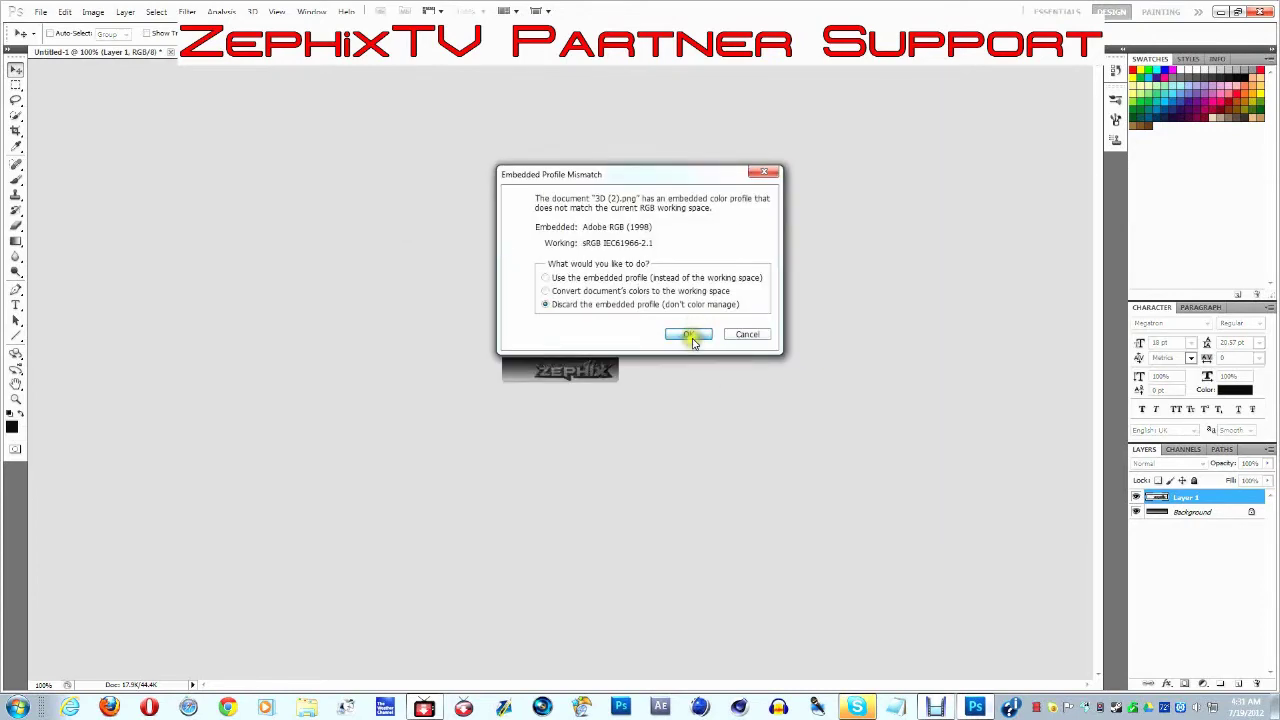
- Discard the colour profile and copy the Z logo into Untitled-1 as Layer 2
left_click(690, 335)
mouse_move(205, 51)
left_mouse_down()
mouse_move(703, 244)
mouse_move(693, 226)
left_mouse_up()
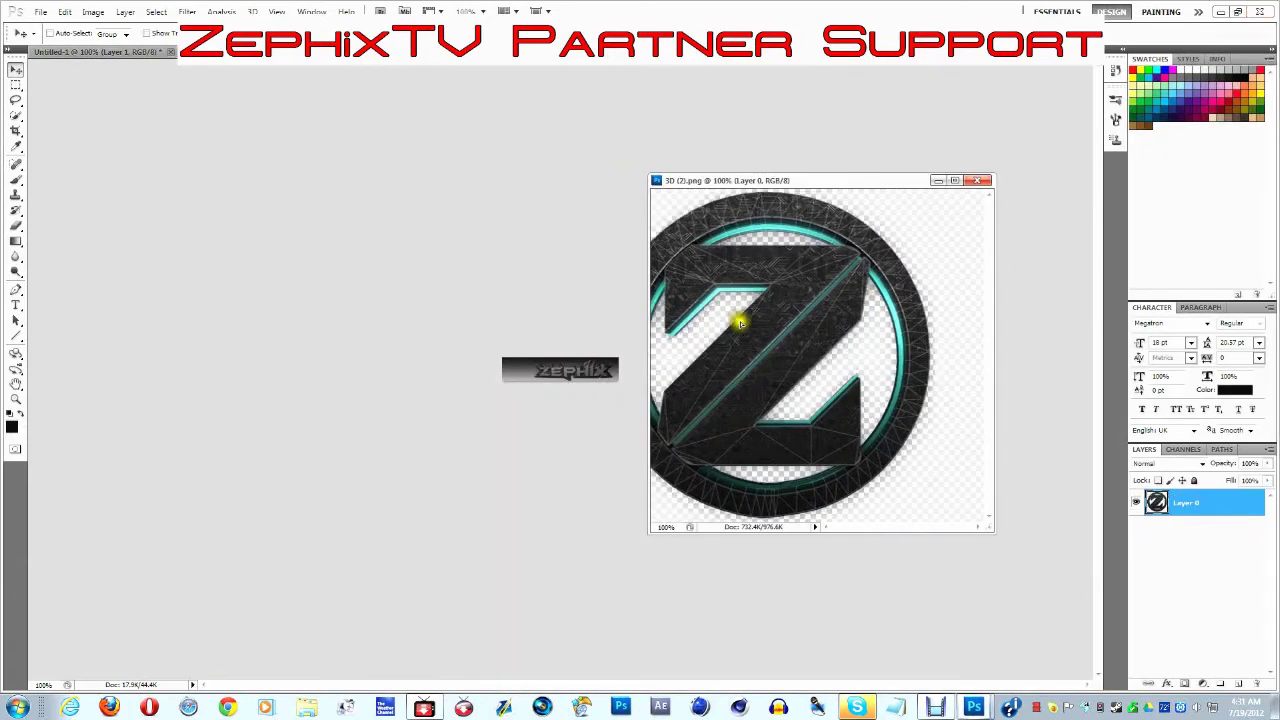
left_click_drag(787, 320, 563, 365)
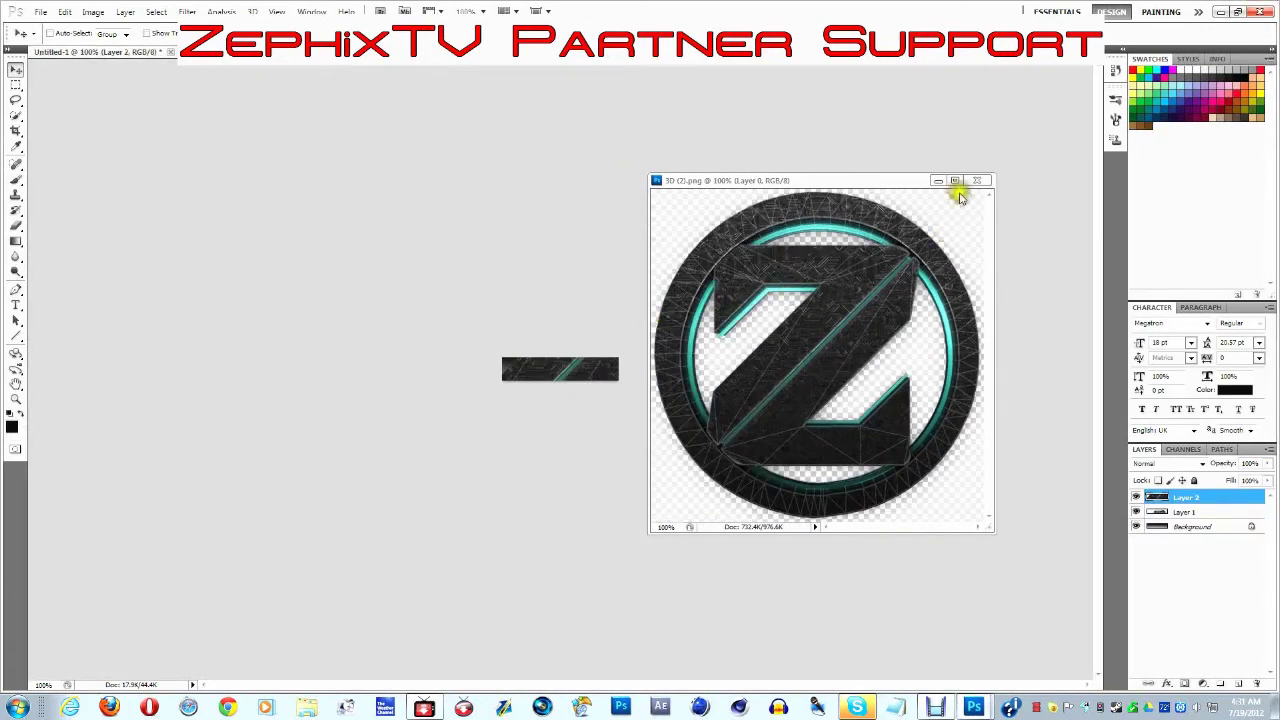
left_click(976, 180)
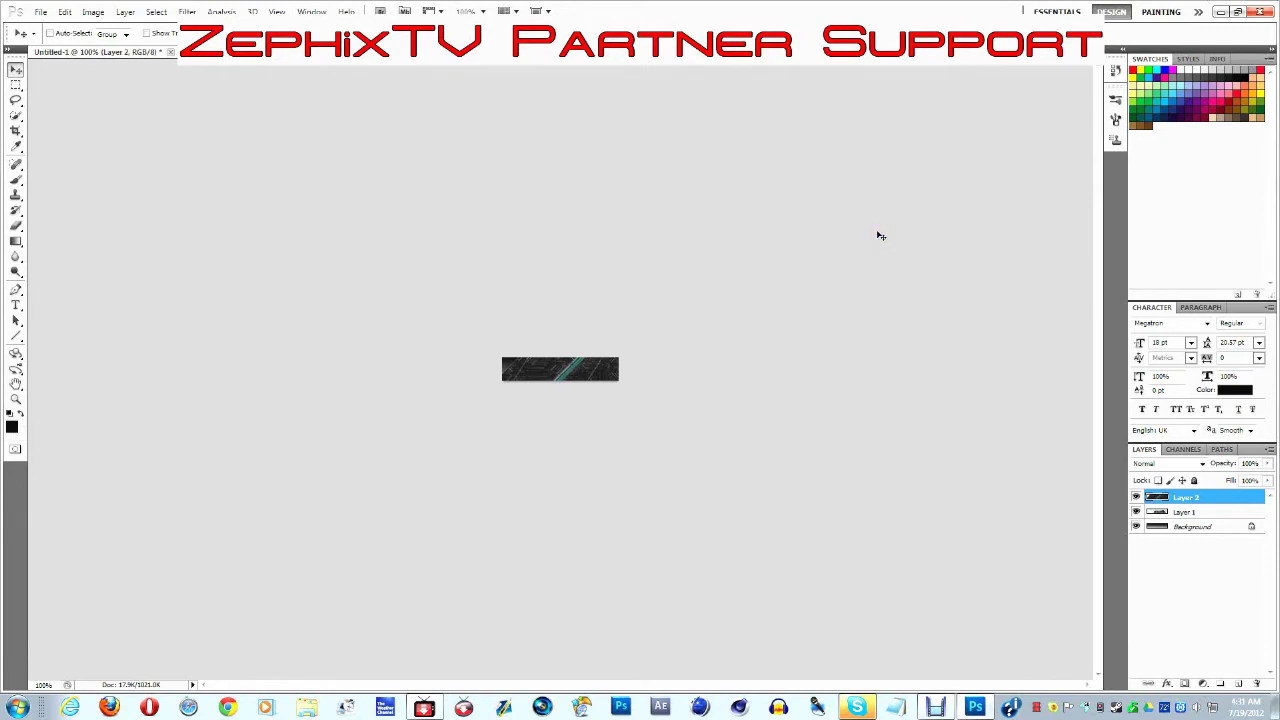
- Scale the Z logo down to banner height at the left end of ZEPHIX
key("ctrl+t")
mouse_move(390, 249)
left_mouse_down()
mouse_move(692, 555)
mouse_move(497, 370)
mouse_move(530, 360)
left_mouse_up()
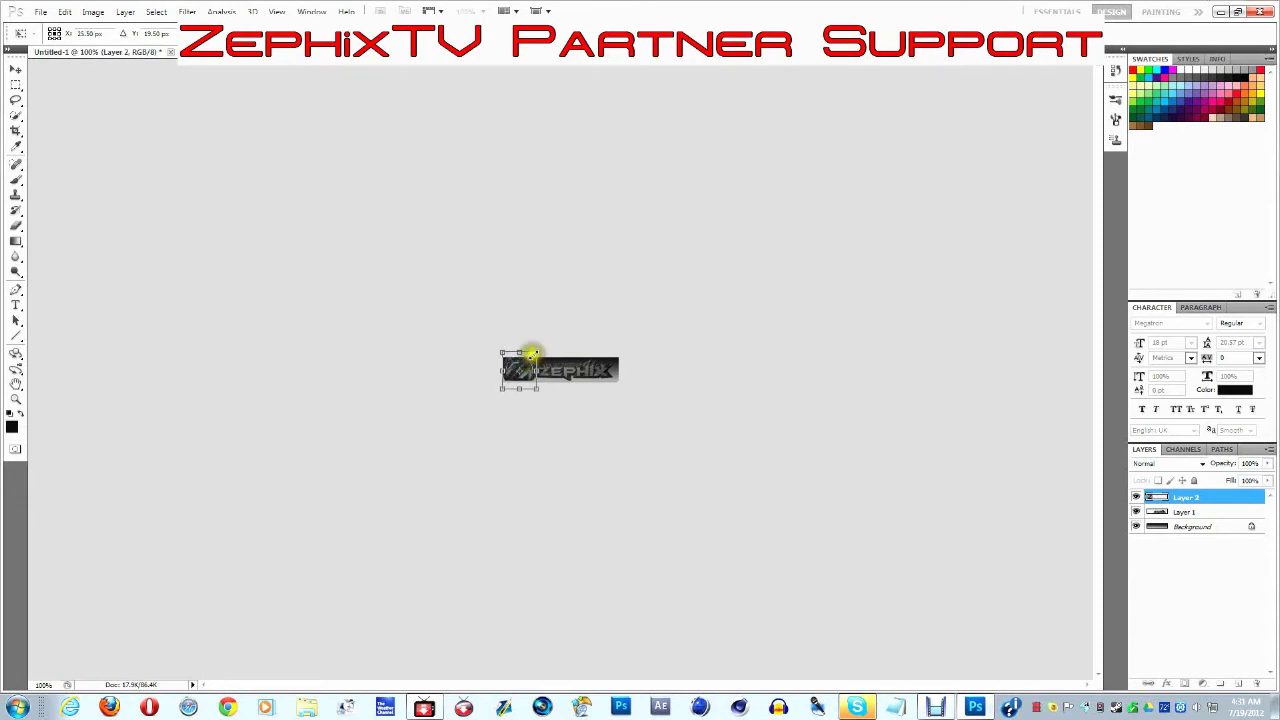
left_click_drag(520, 351, 520, 355)
key("Return")
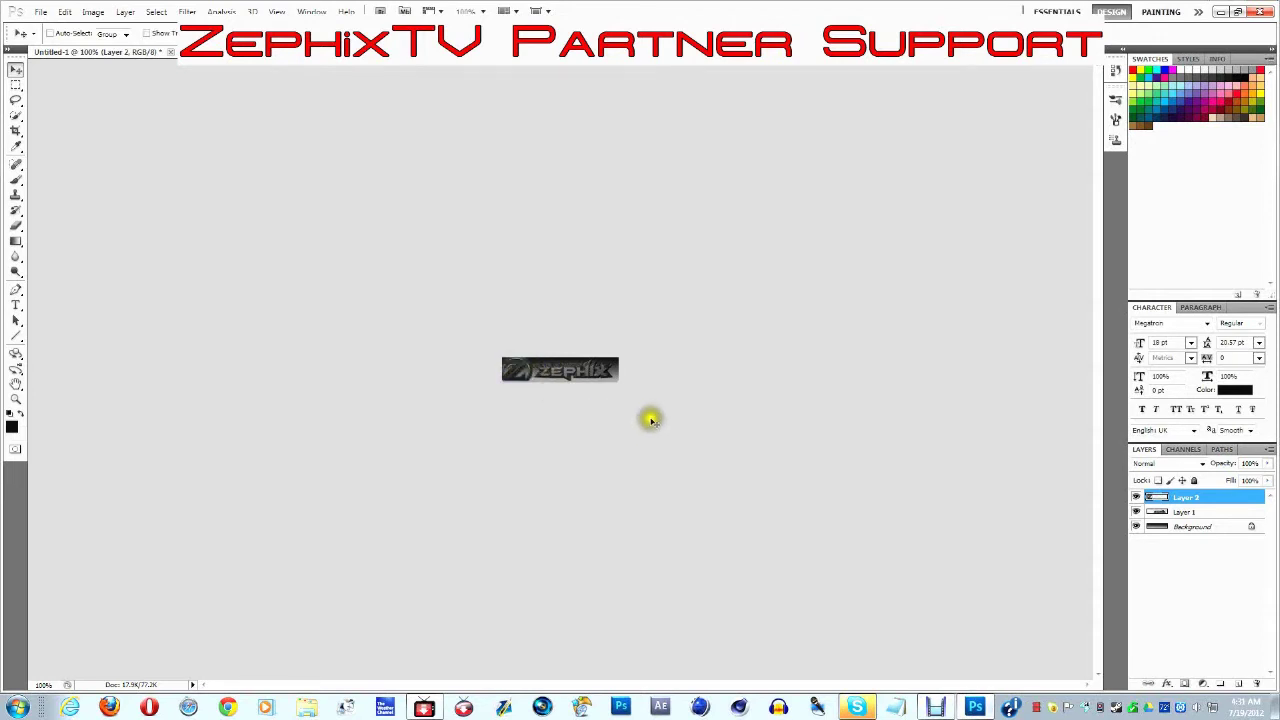
left_click_drag(209, 51, 605, 192)
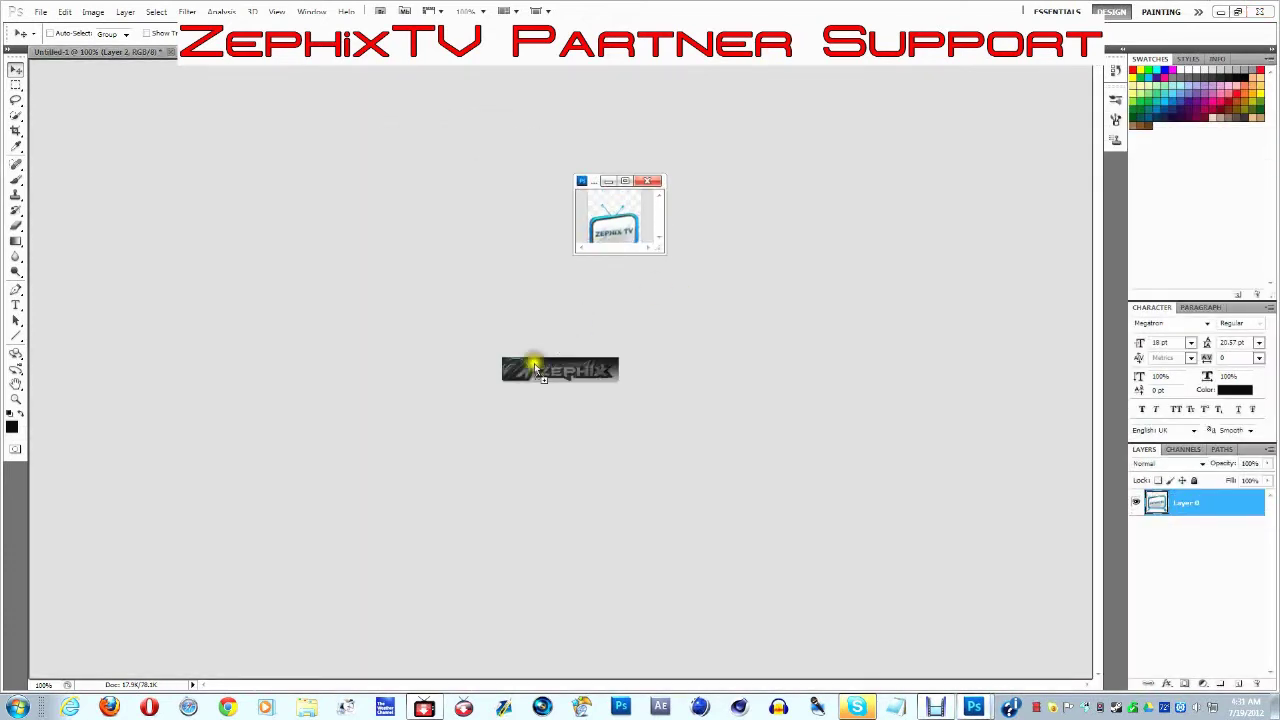
left_click_drag(600, 238, 524, 395)
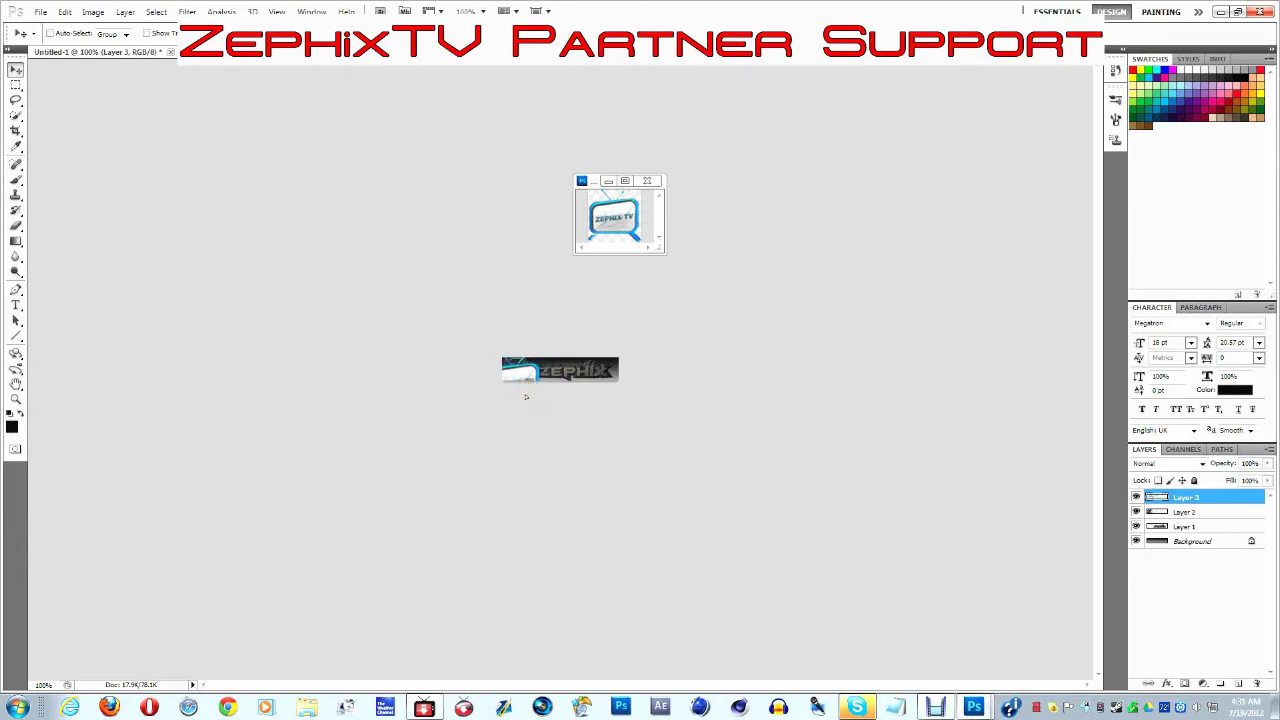
key("ctrl+t")
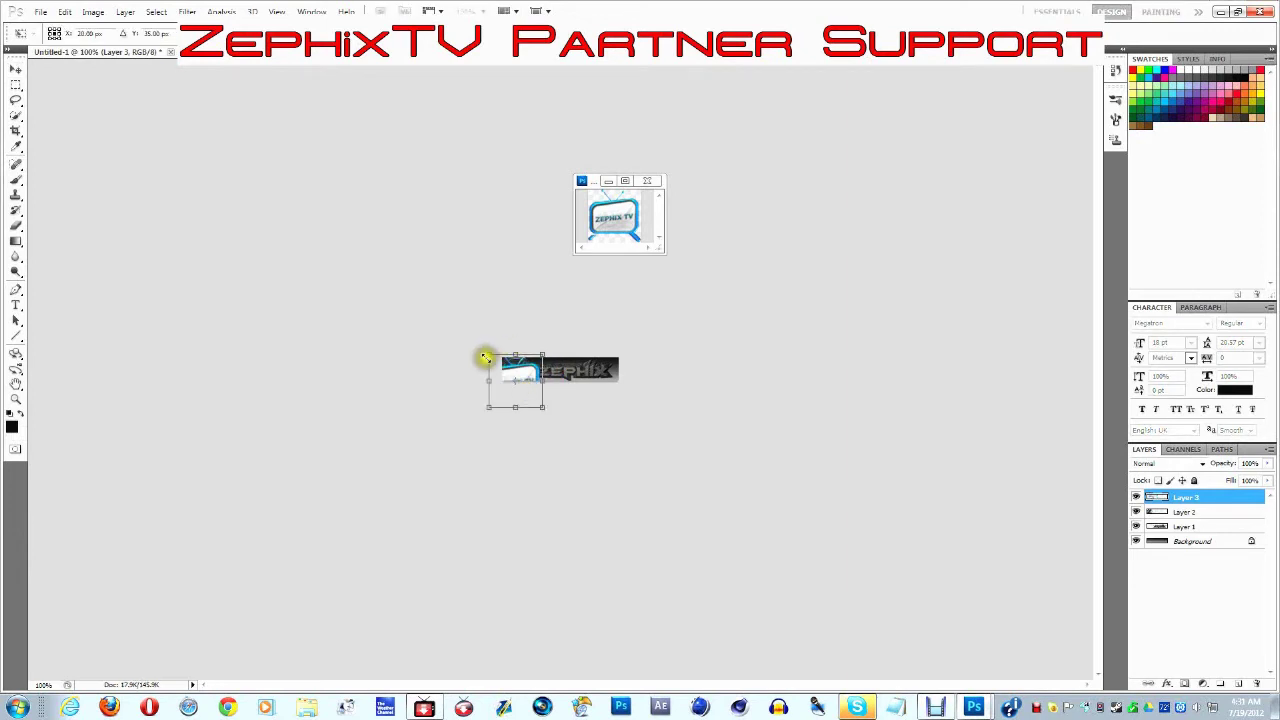
left_click_drag(487, 353, 497, 366)
mouse_move(517, 389)
left_mouse_down()
mouse_move(514, 362)
mouse_move(535, 357)
left_mouse_up()
key("Return")
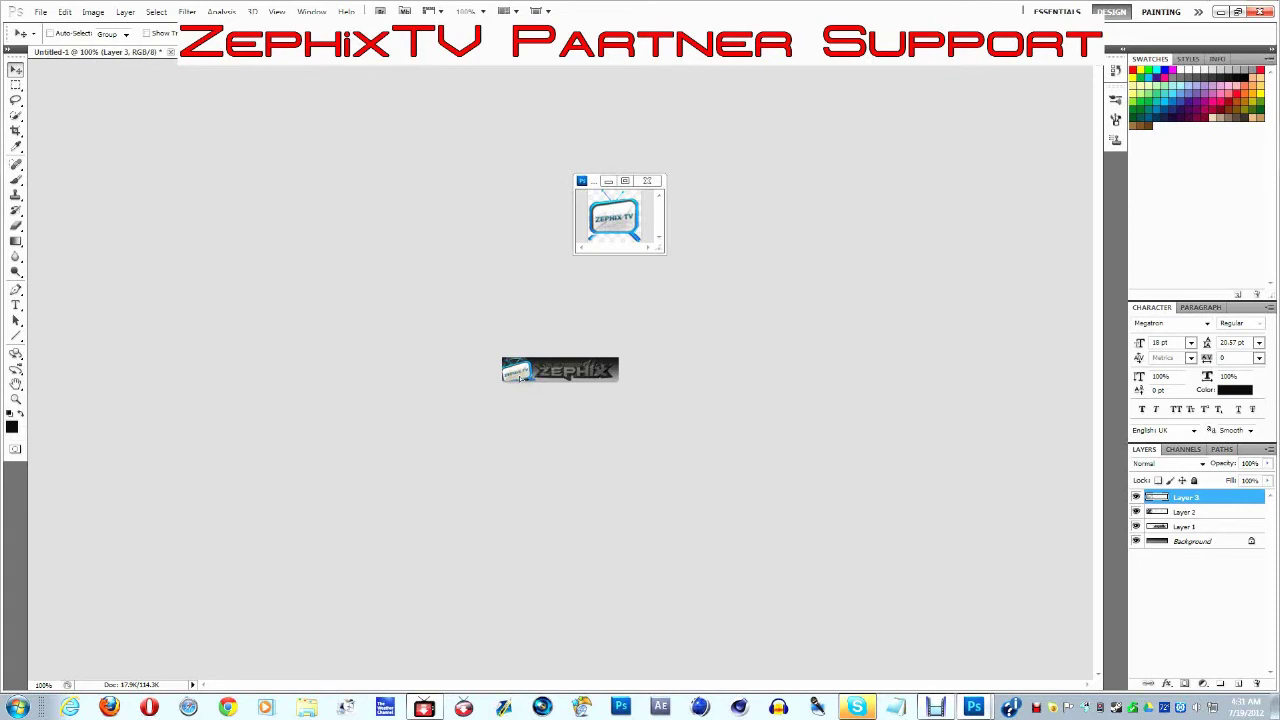
left_click(647, 181)
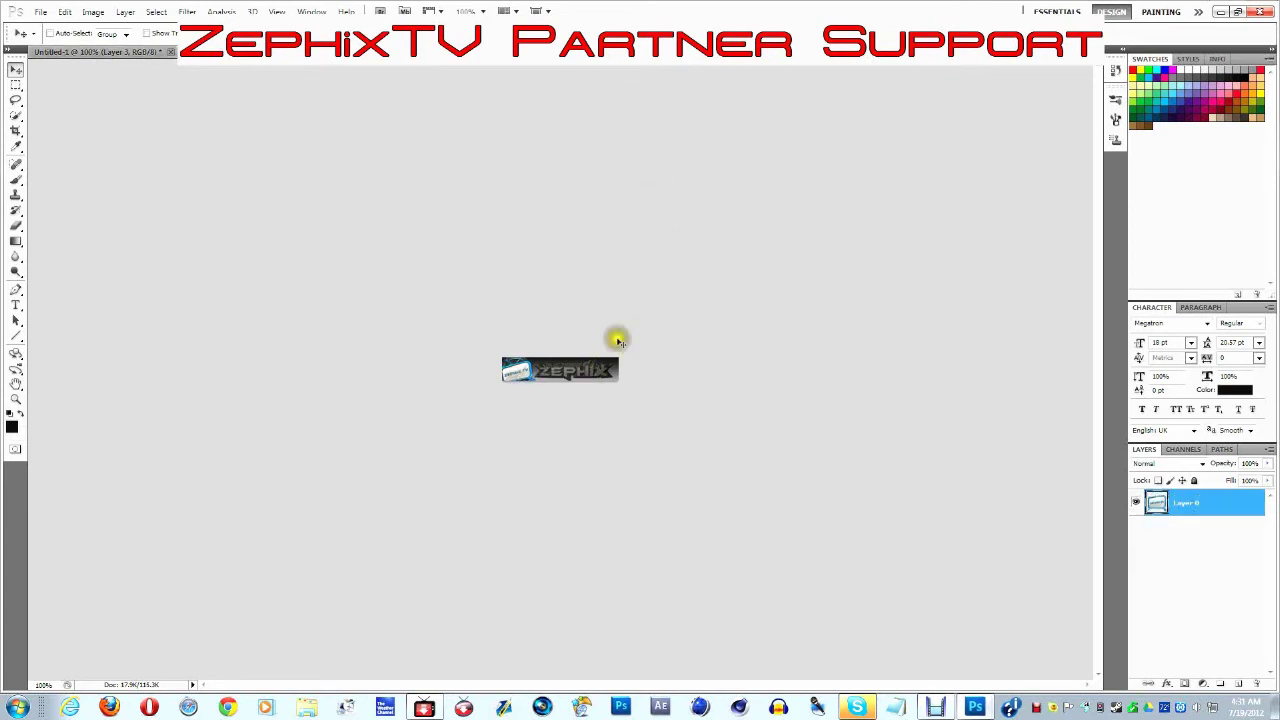
right_click(1230, 498)
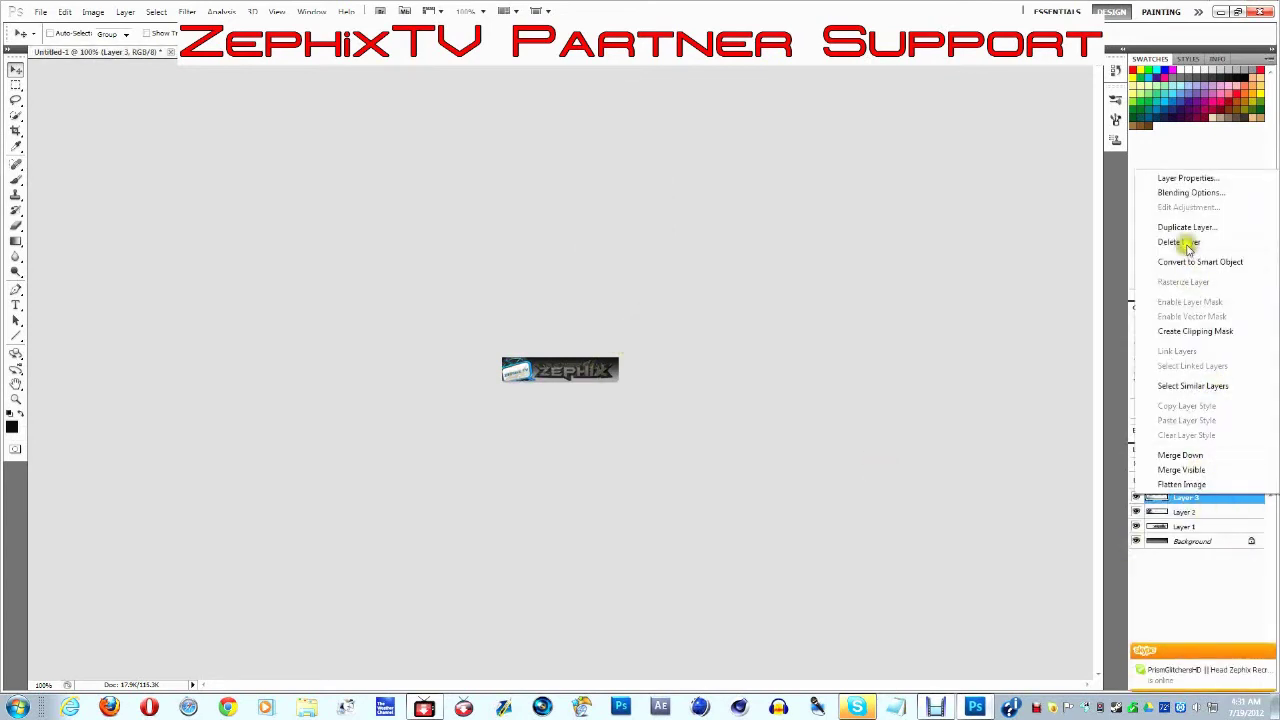
left_click(1180, 243)
left_click(615, 261)
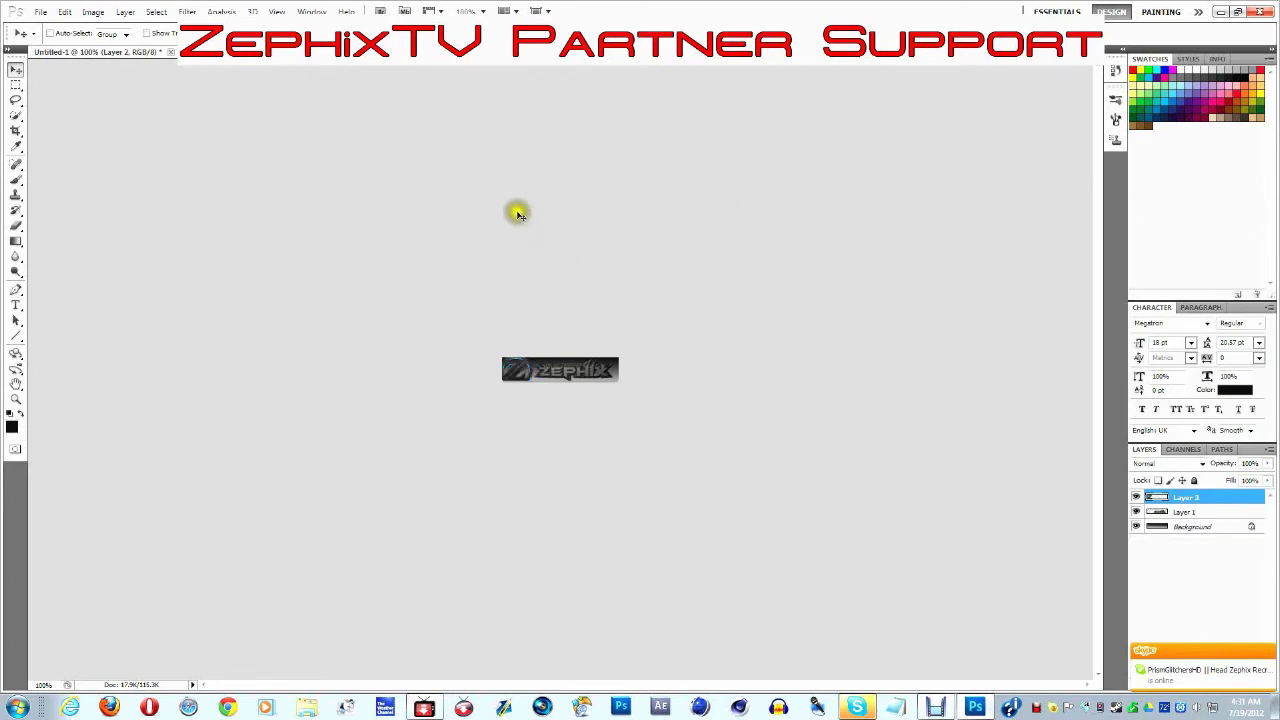
left_click(1218, 513)
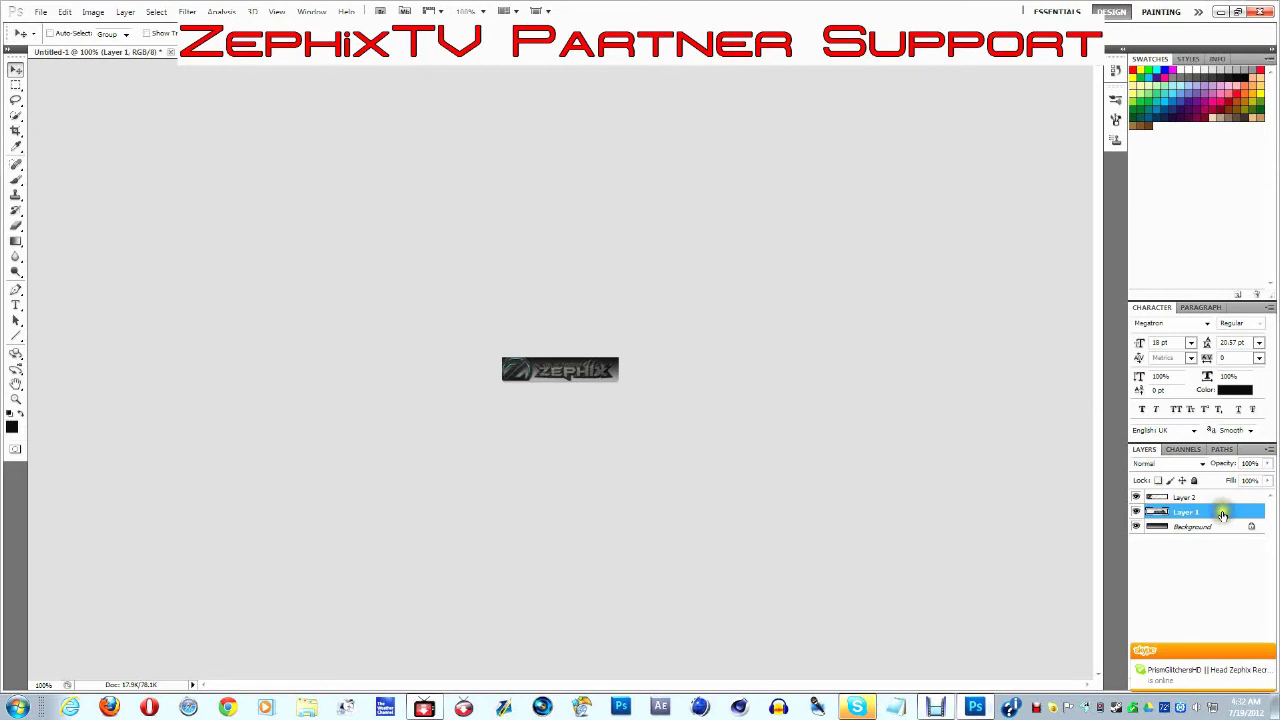
- Give Layer 1 a cyan Outer Glow in Normal mode, 100% opacity, 7 px size
double_click(1205, 509)
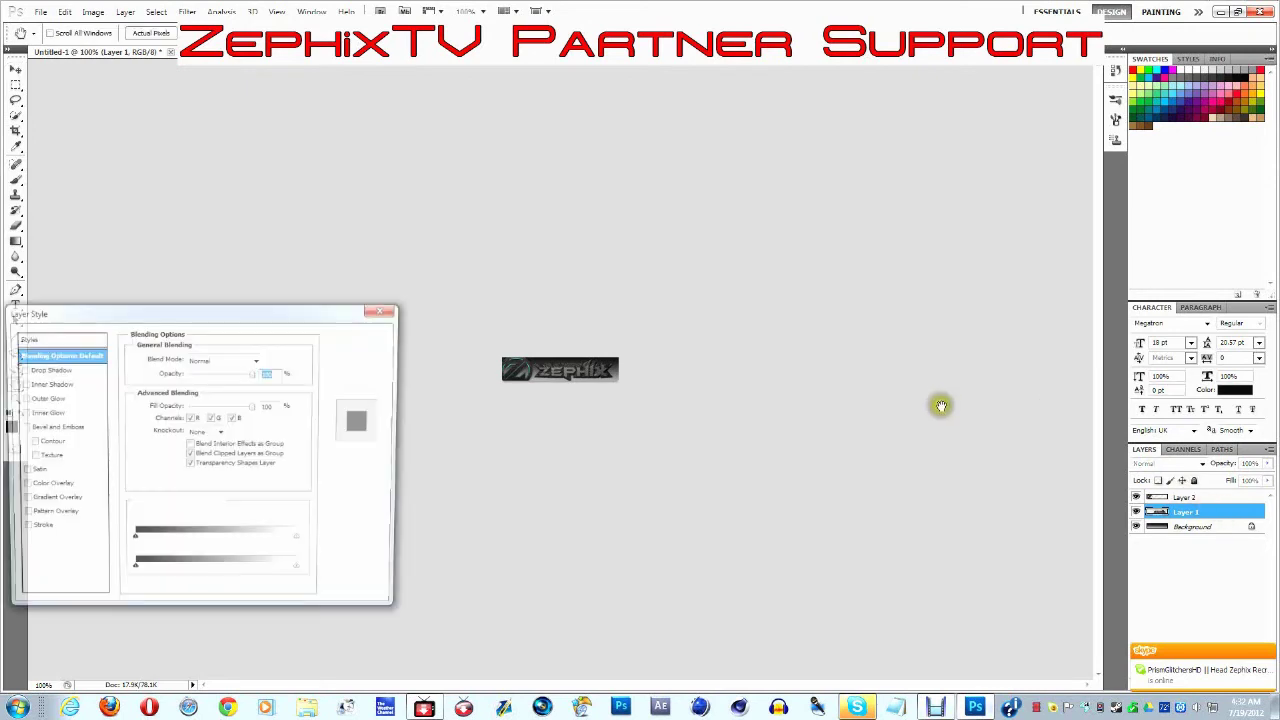
left_click(40, 399)
left_click(159, 402)
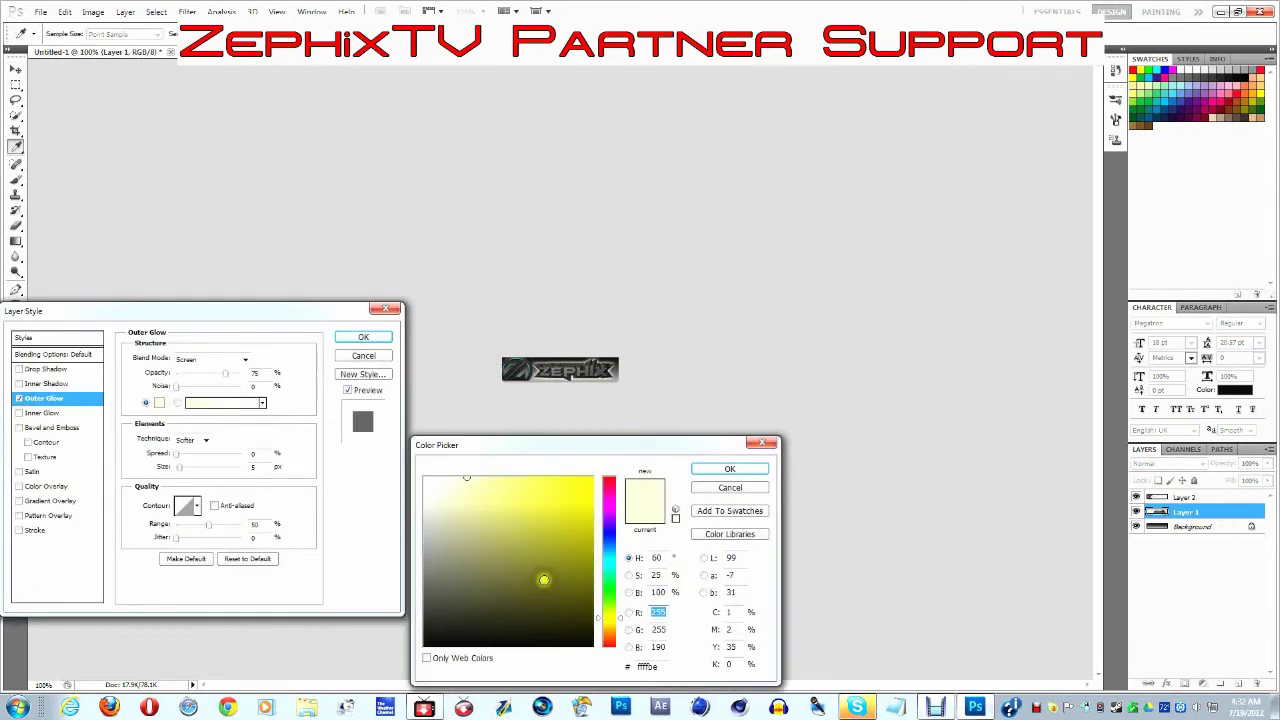
left_click(610, 567)
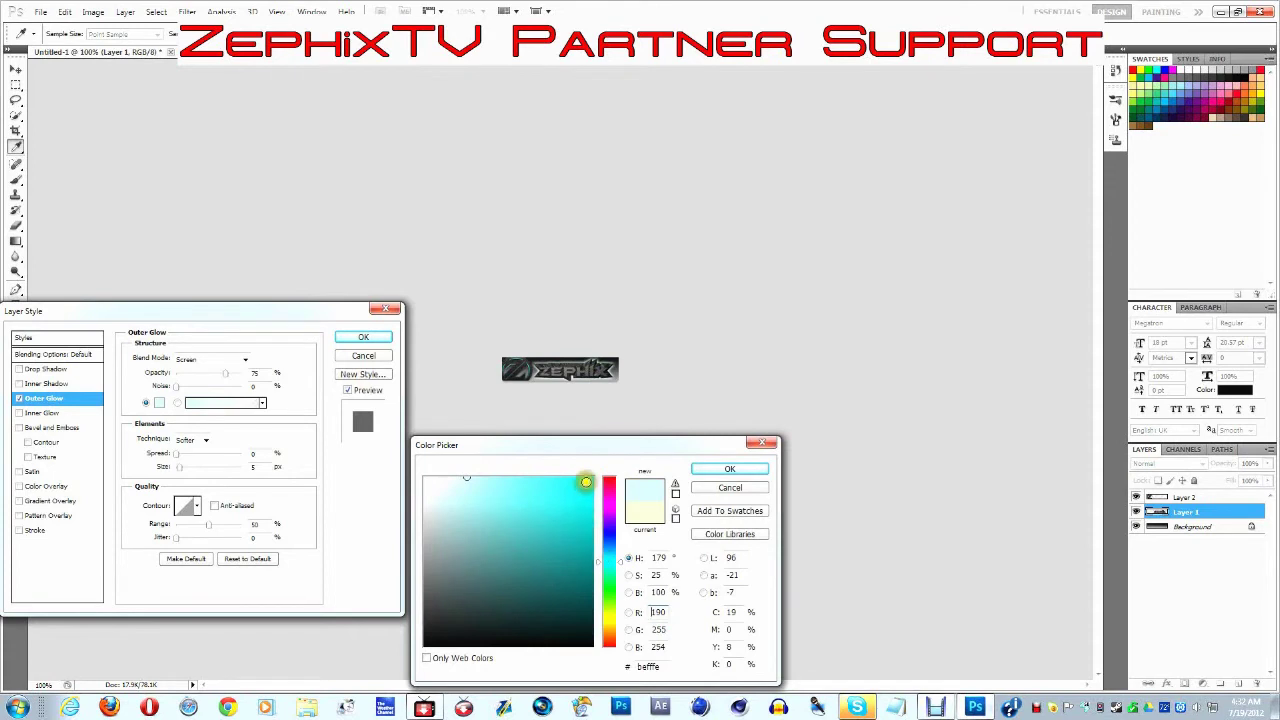
left_click(586, 482)
left_click(700, 470)
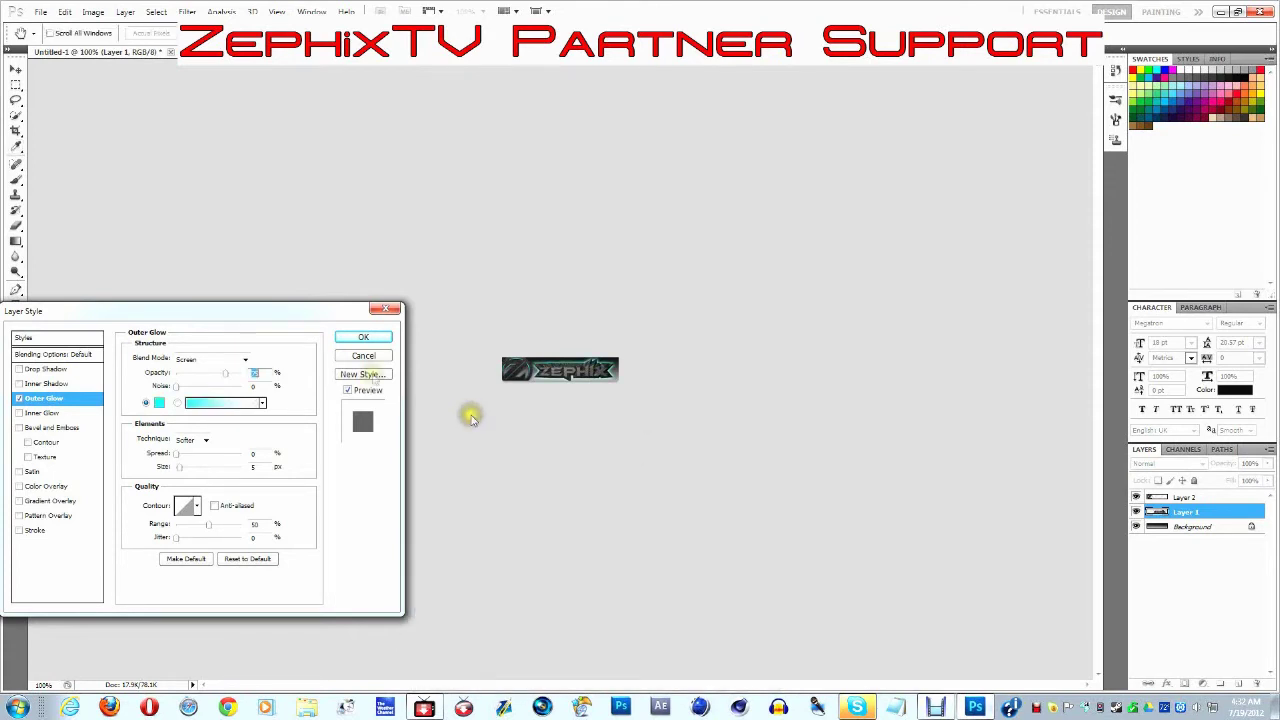
left_click(205, 359)
left_click(205, 362)
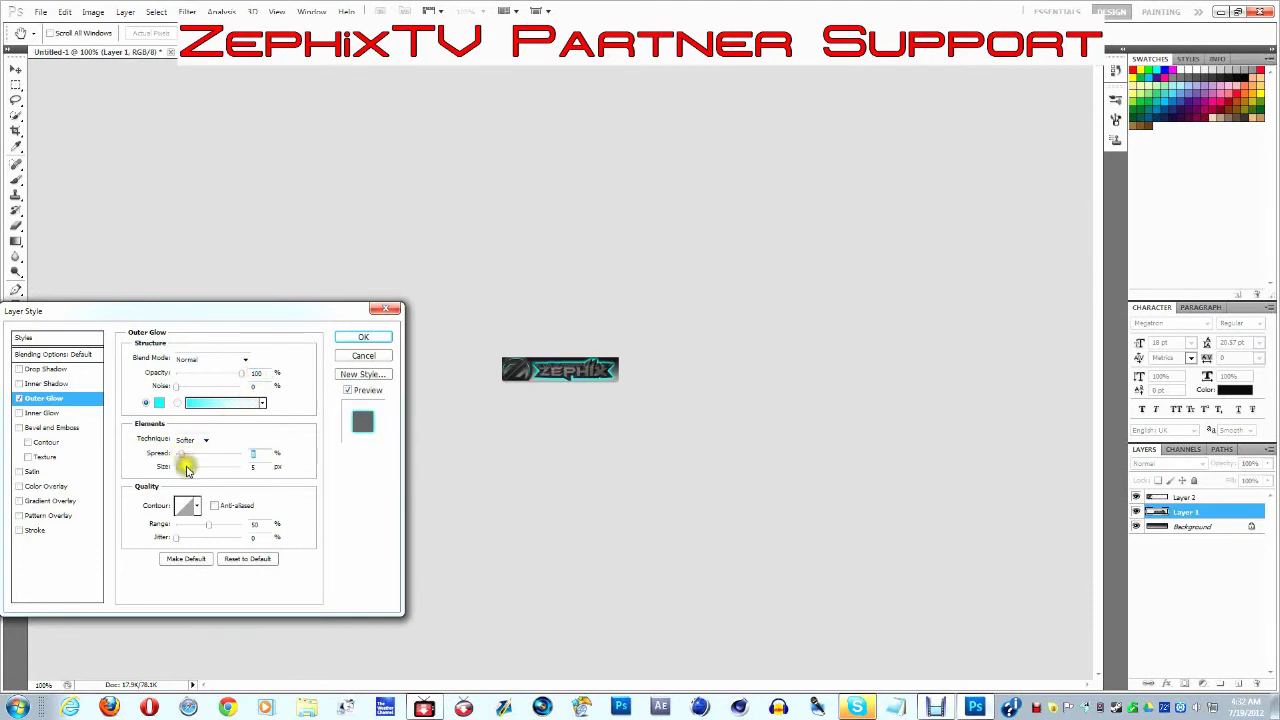
left_click_drag(184, 470, 187, 471)
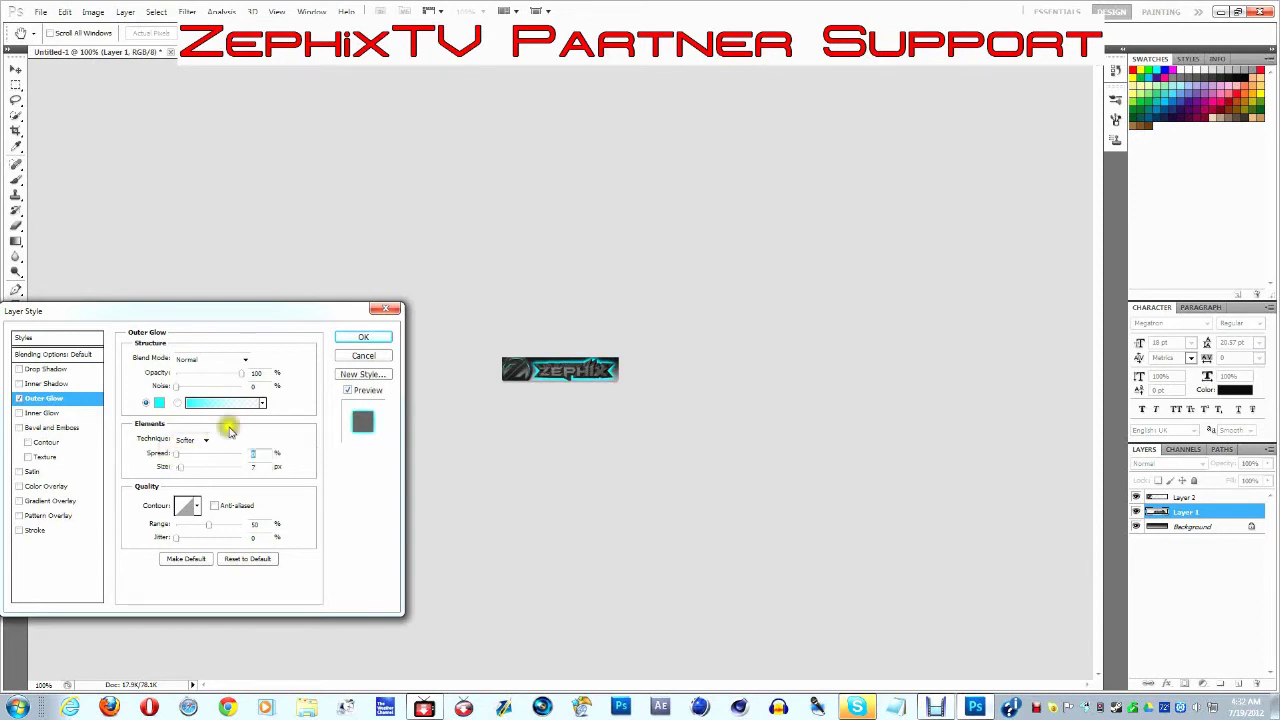
left_click(363, 337)
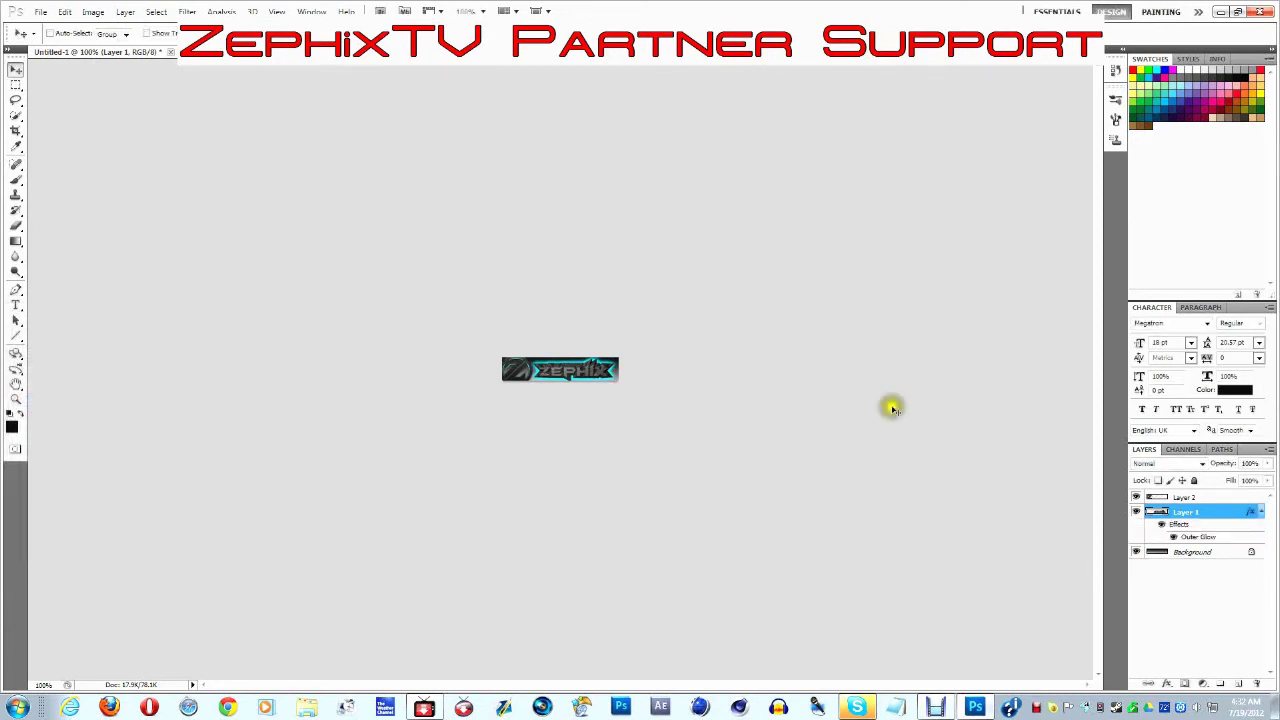
- Select Layer 2 and enable an Outer Glow with Normal blend mode
left_click(1226, 496)
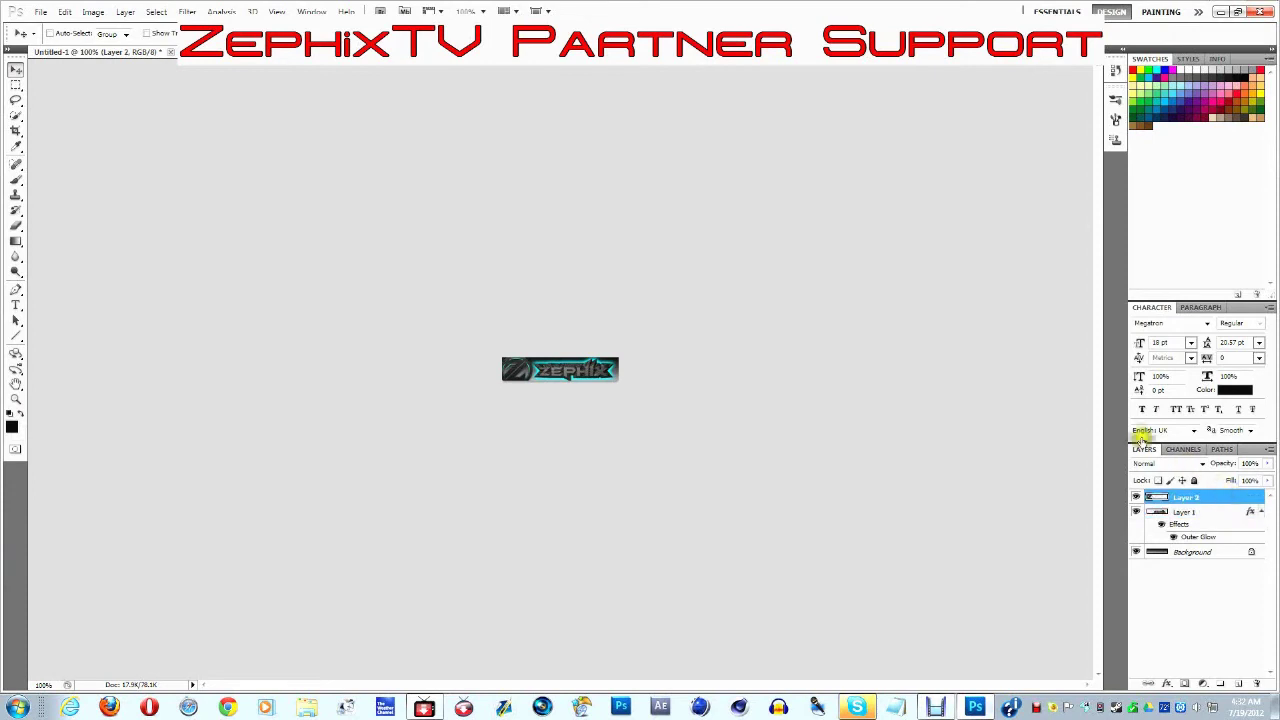
left_click(82, 398)
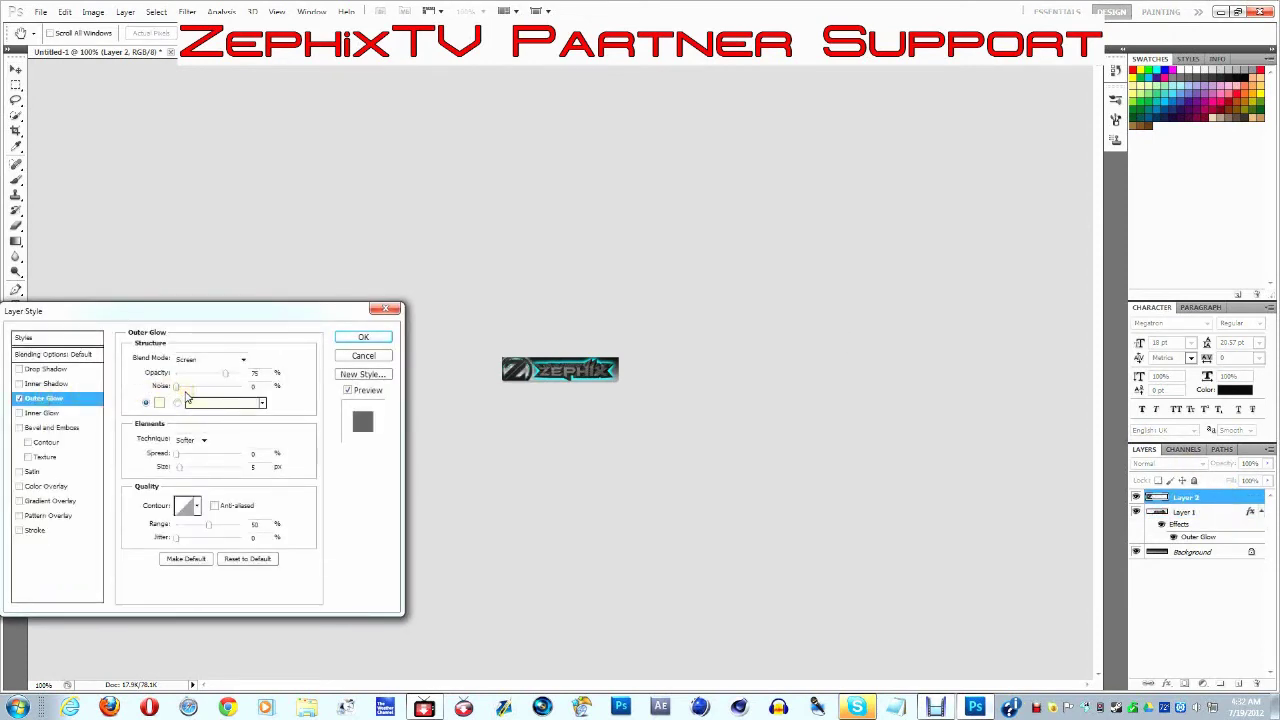
left_click(214, 358)
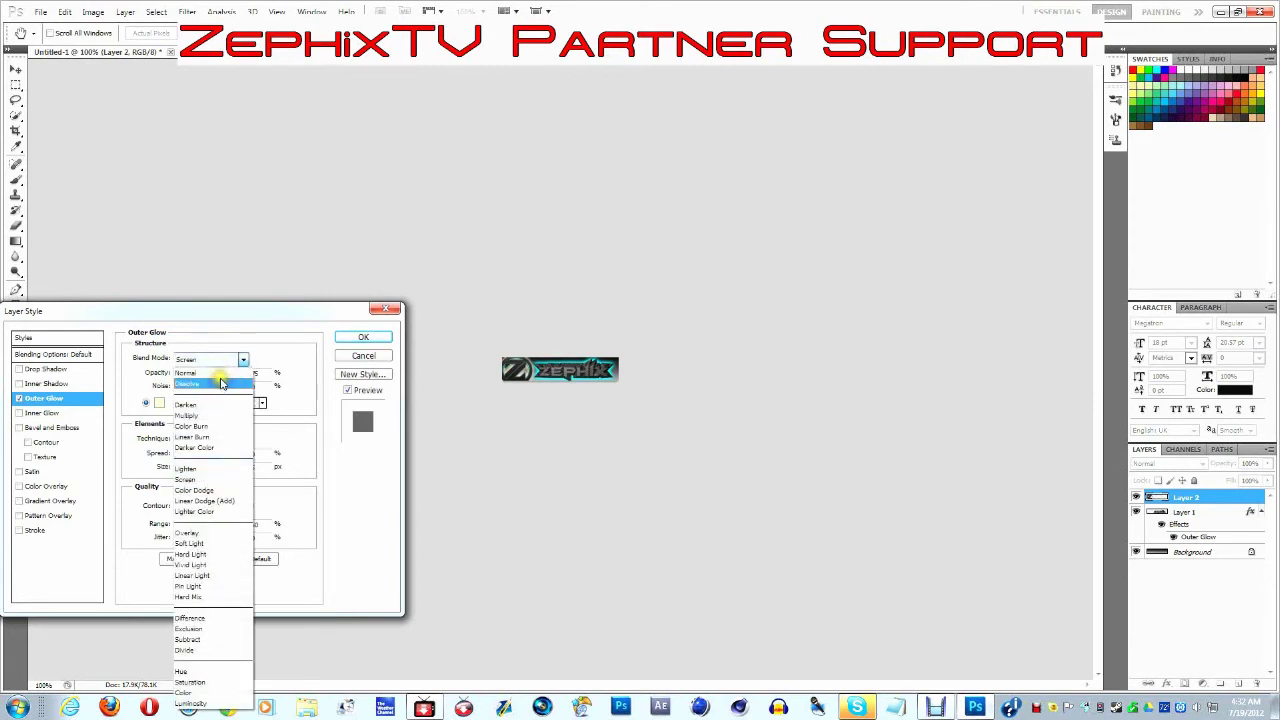
left_click(220, 378)
left_click(207, 356)
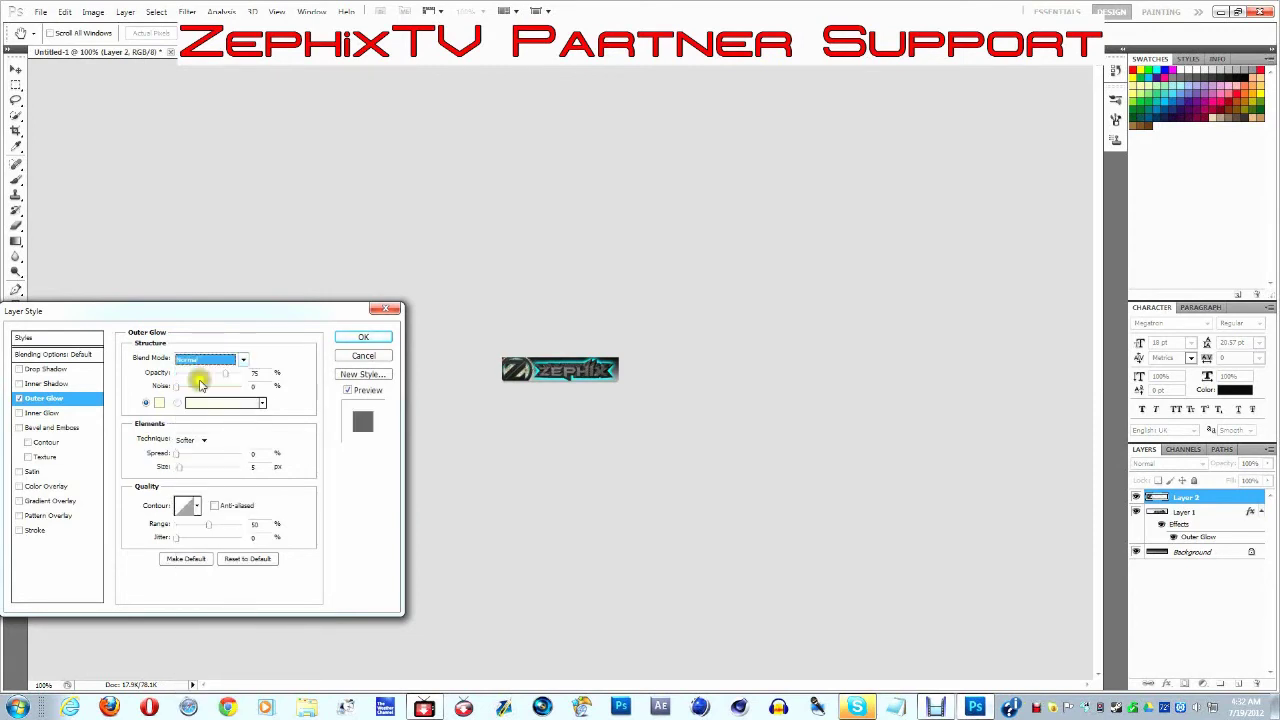
- Set the outer glow colour to bright saturated cyan and apply the layer style
left_click(159, 403)
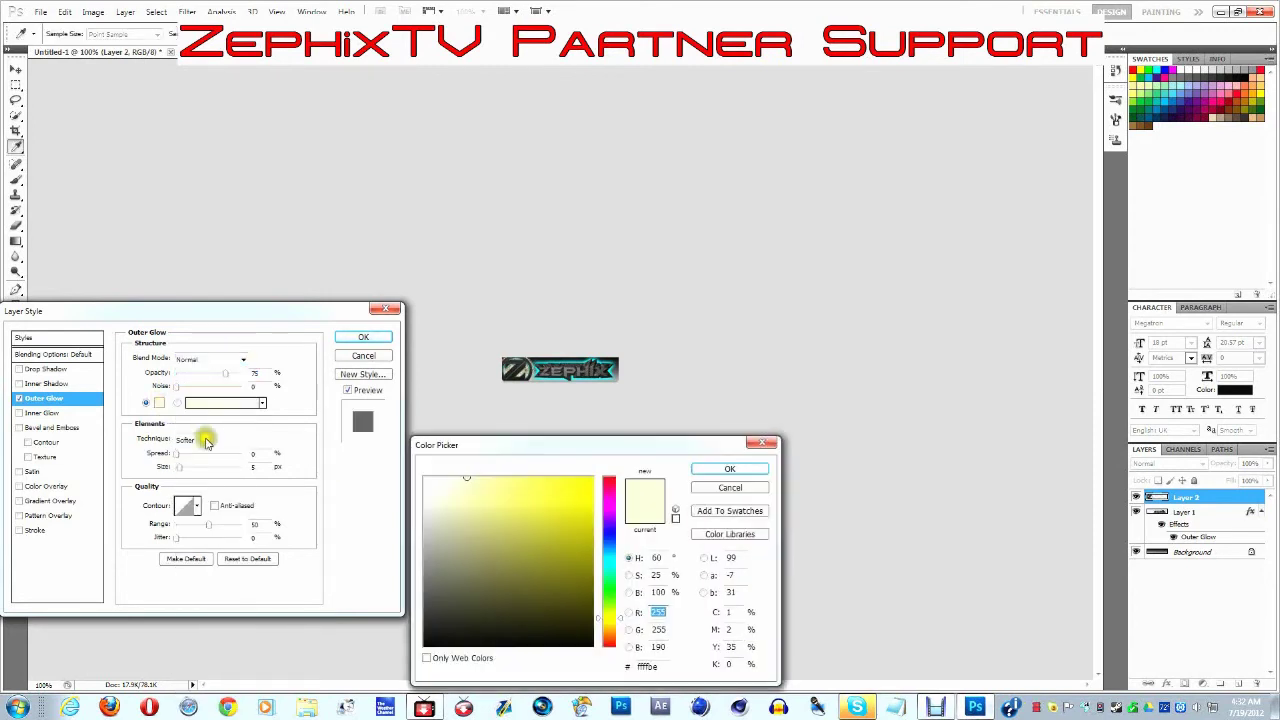
left_click(608, 568)
left_click(591, 478)
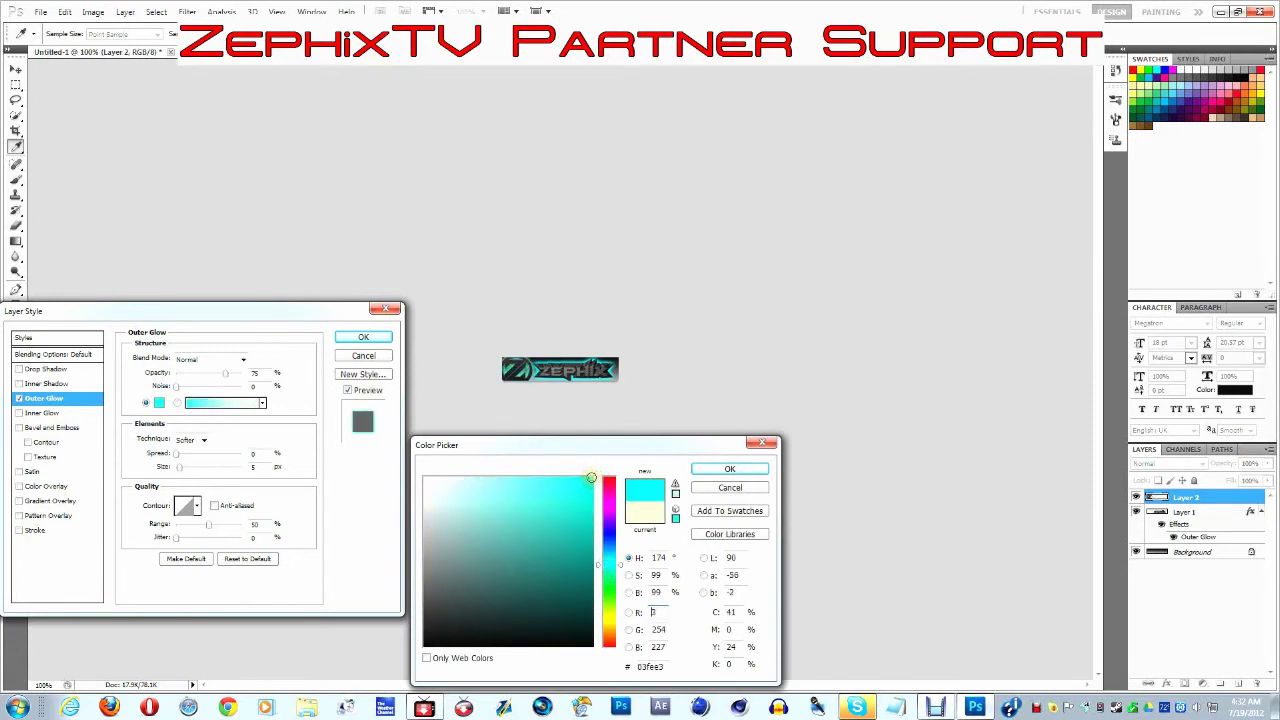
left_click(707, 469)
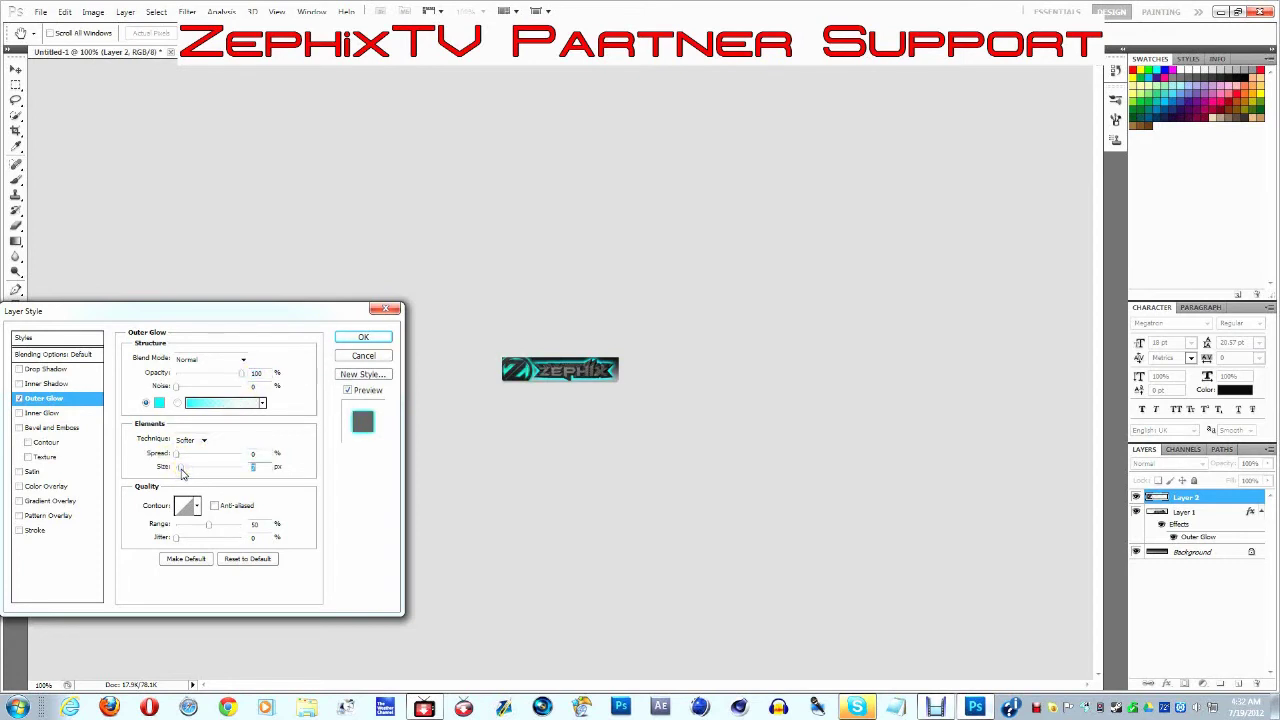
left_click(160, 404)
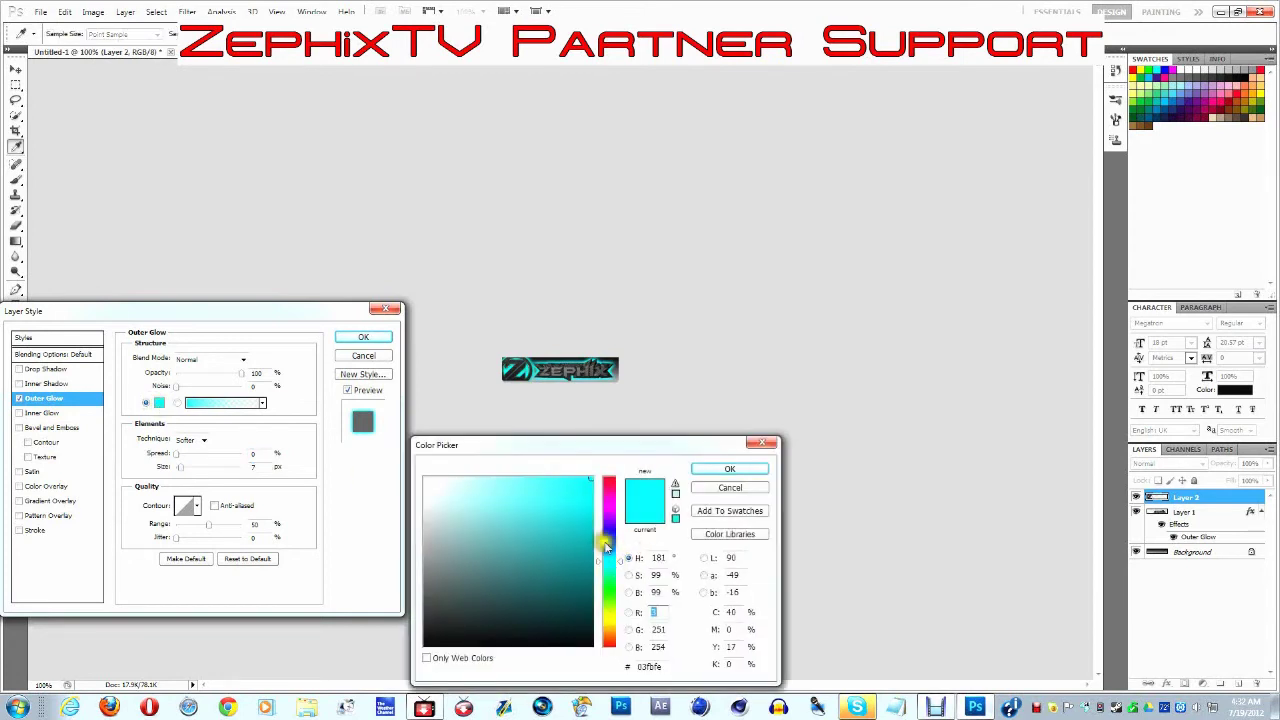
left_click(730, 469)
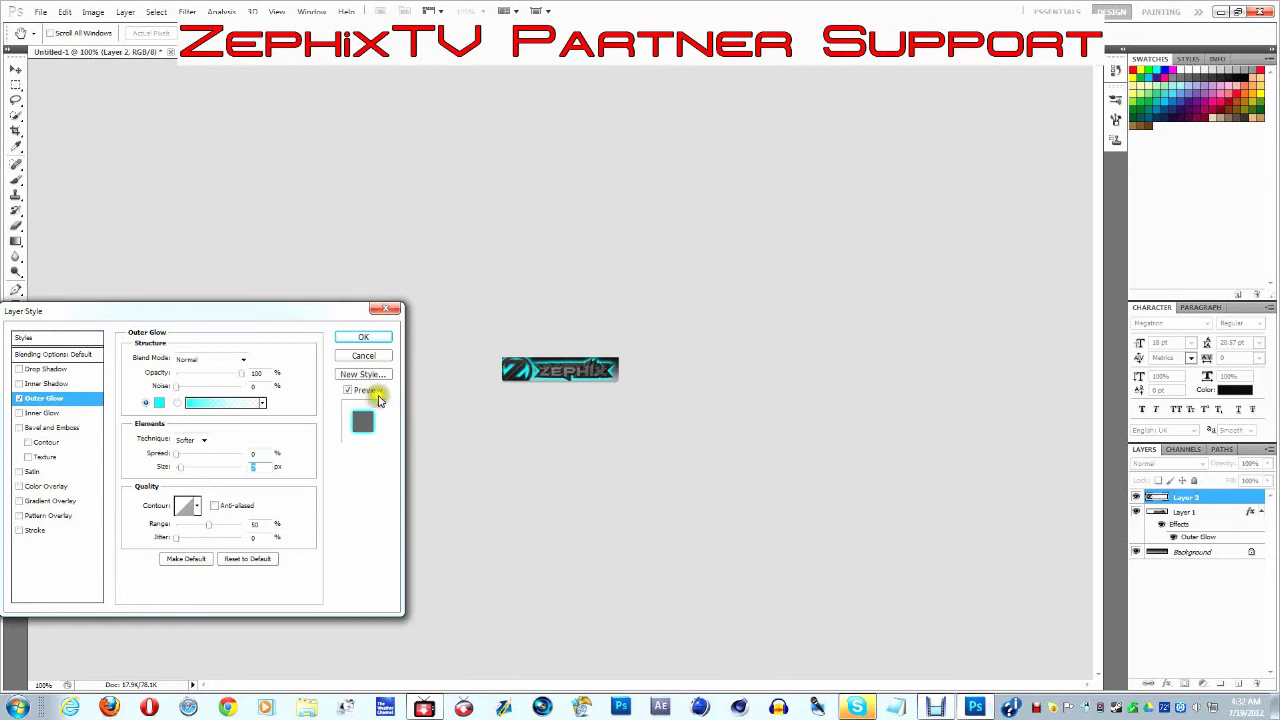
left_click(364, 338)
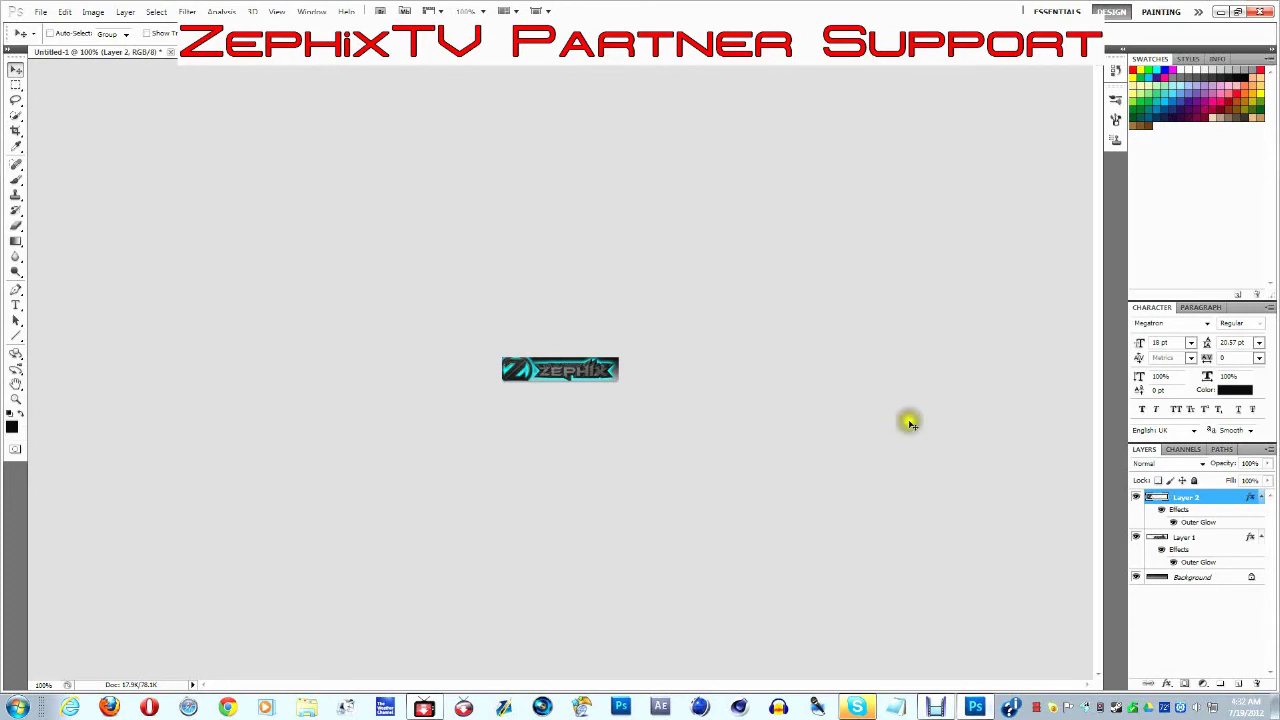
left_click(40, 11)
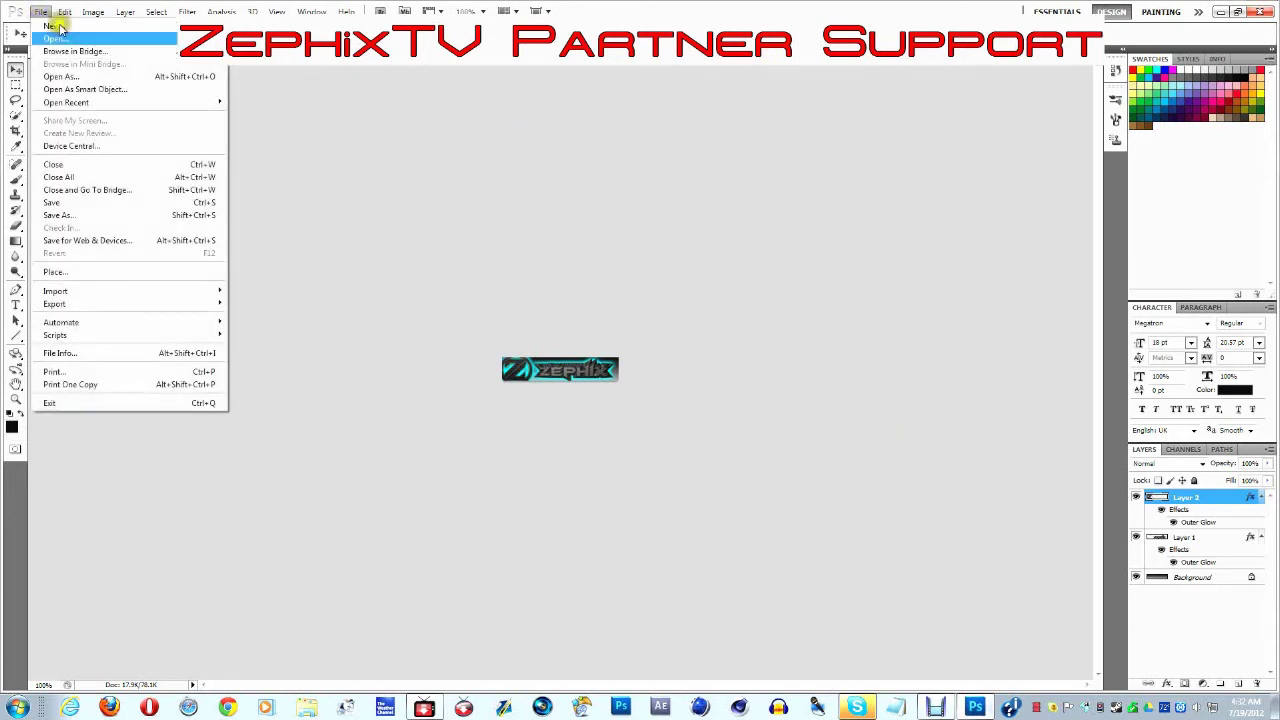
- Save for Web as PNG-8 to the Desktop as 'Partnersupport video watch'
left_click(90, 240)
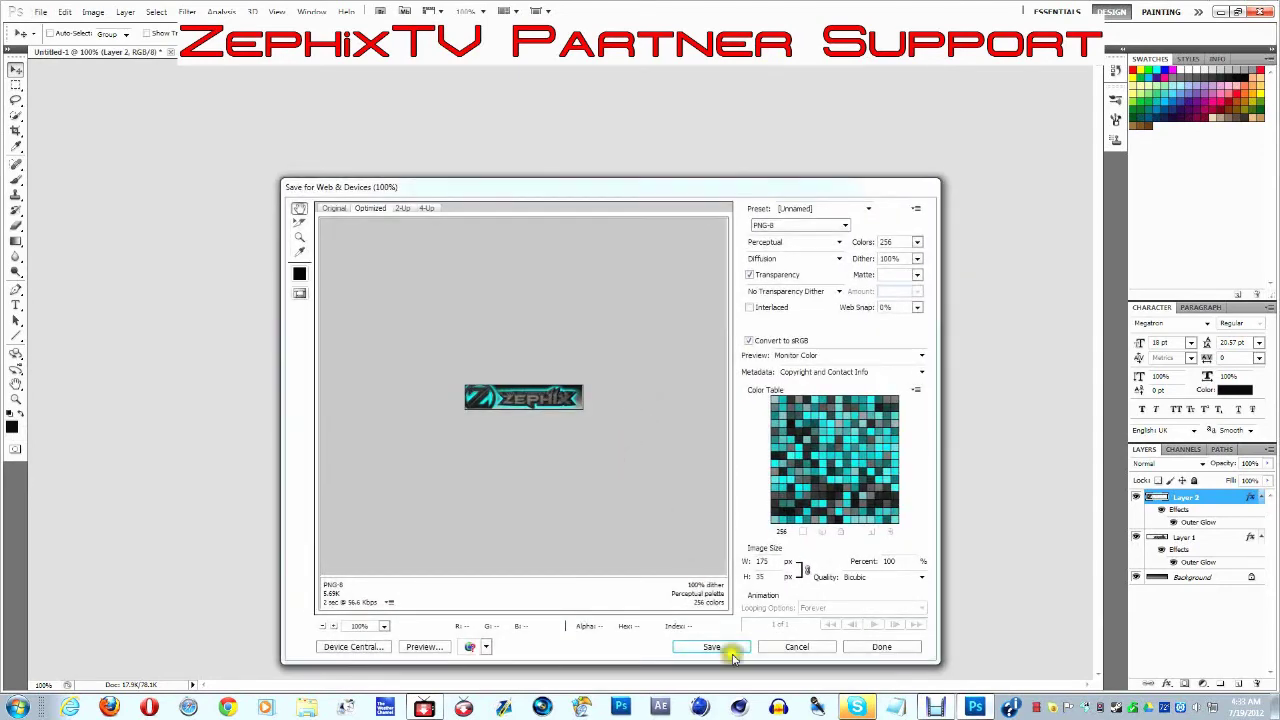
left_click(710, 647)
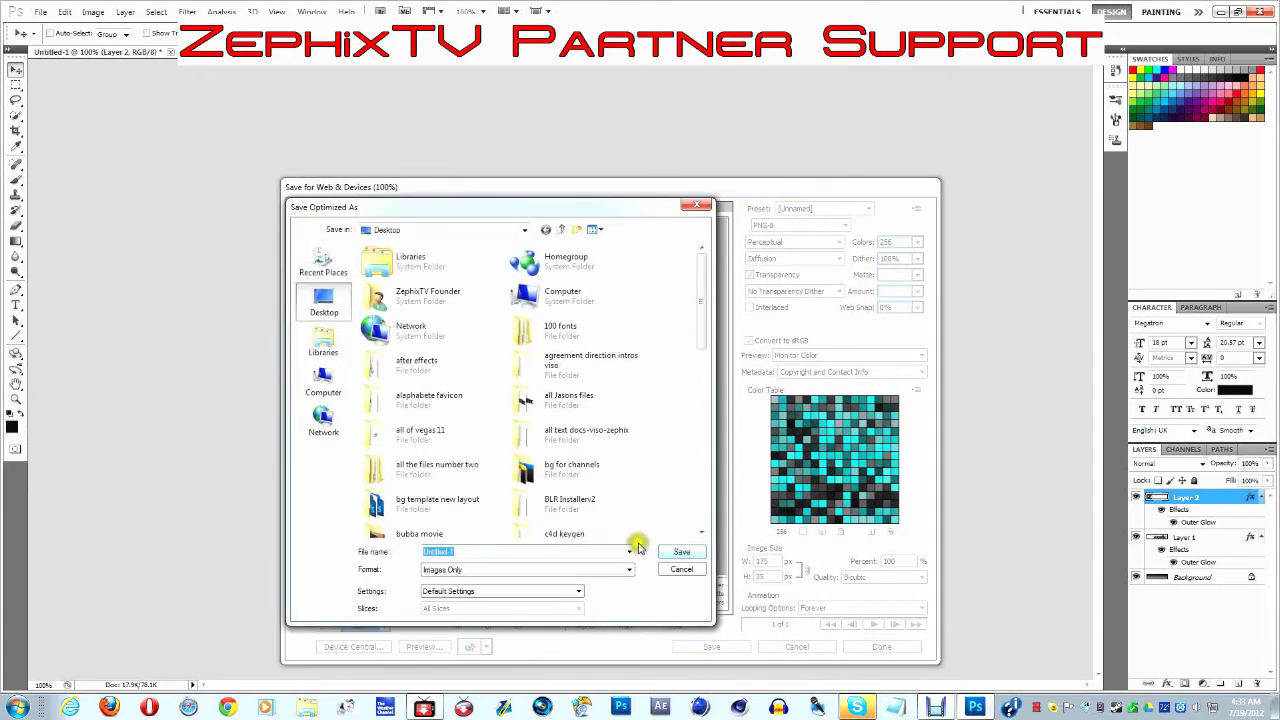
type("Pai")
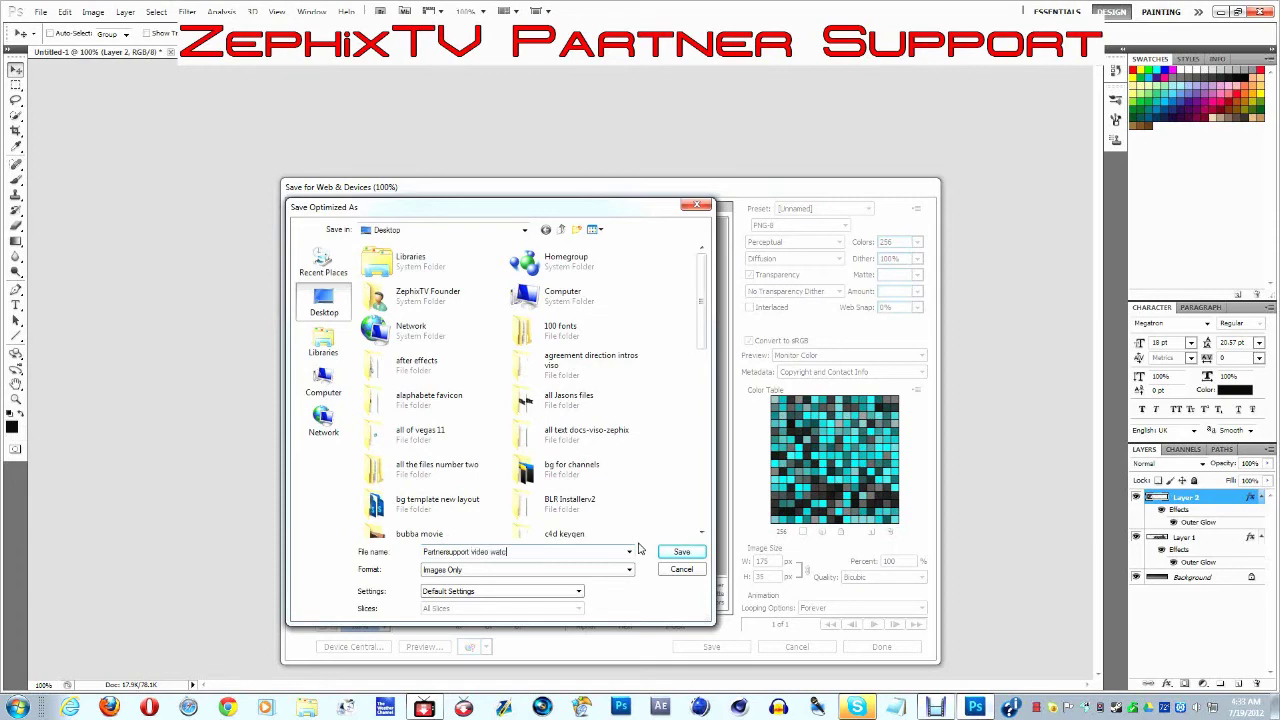
left_click(680, 552)
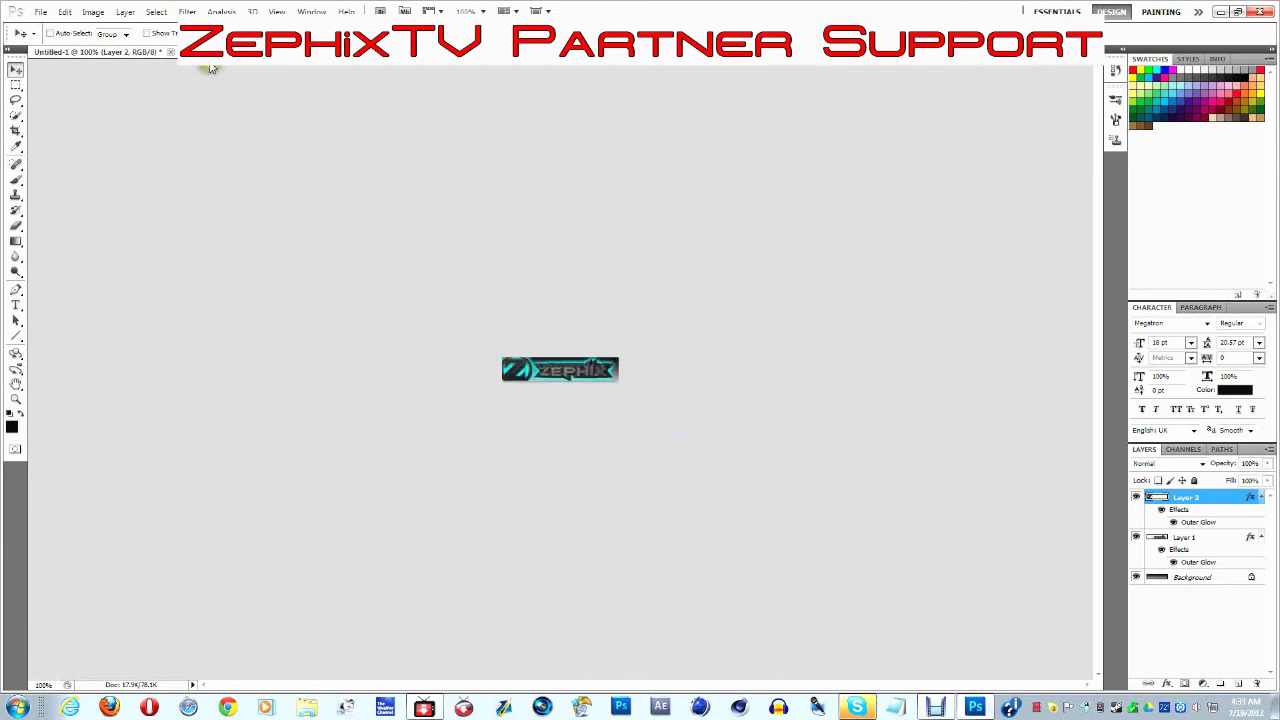
- Close the document without saving and minimize Photoshop to show the desktop
left_click(170, 52)
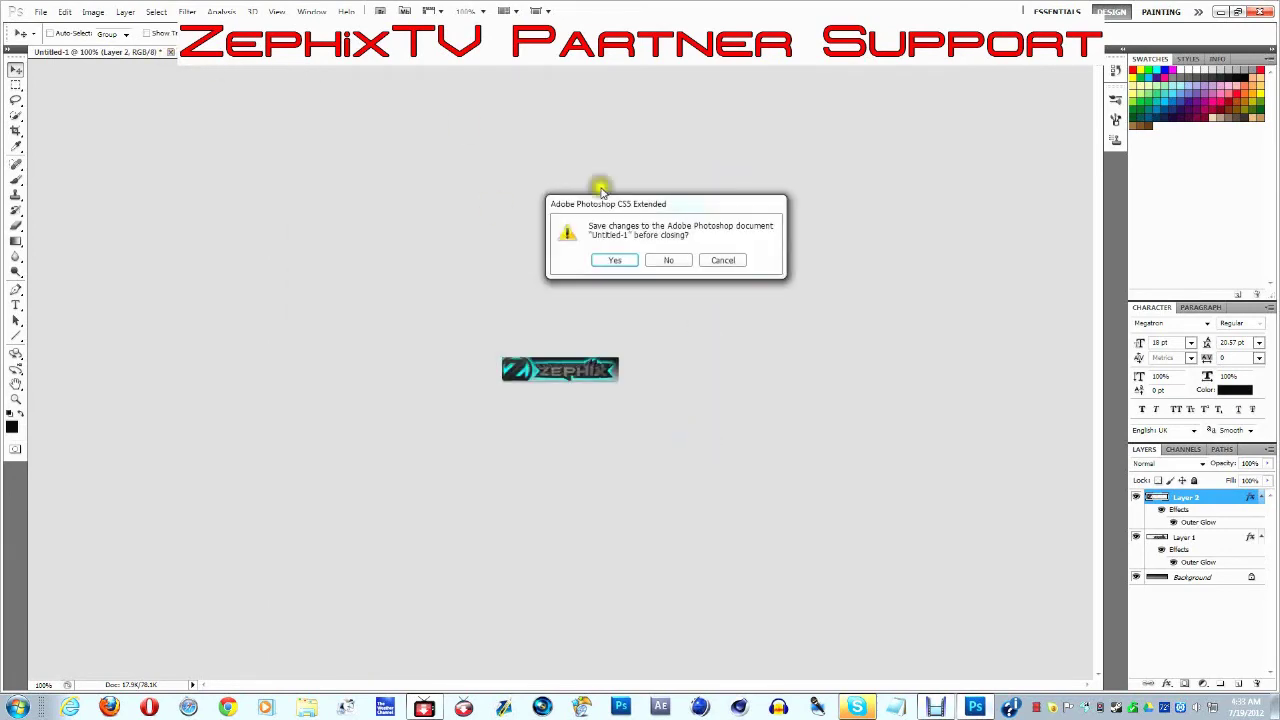
left_click(662, 258)
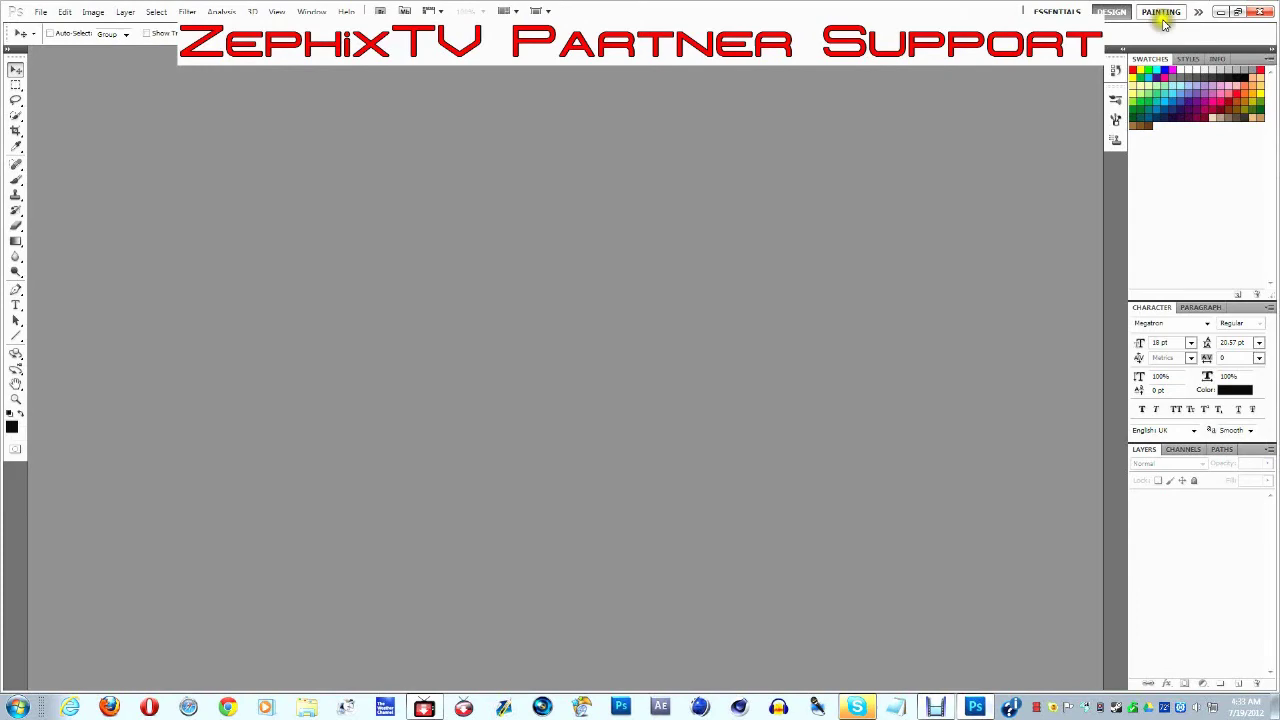
left_click(1221, 12)
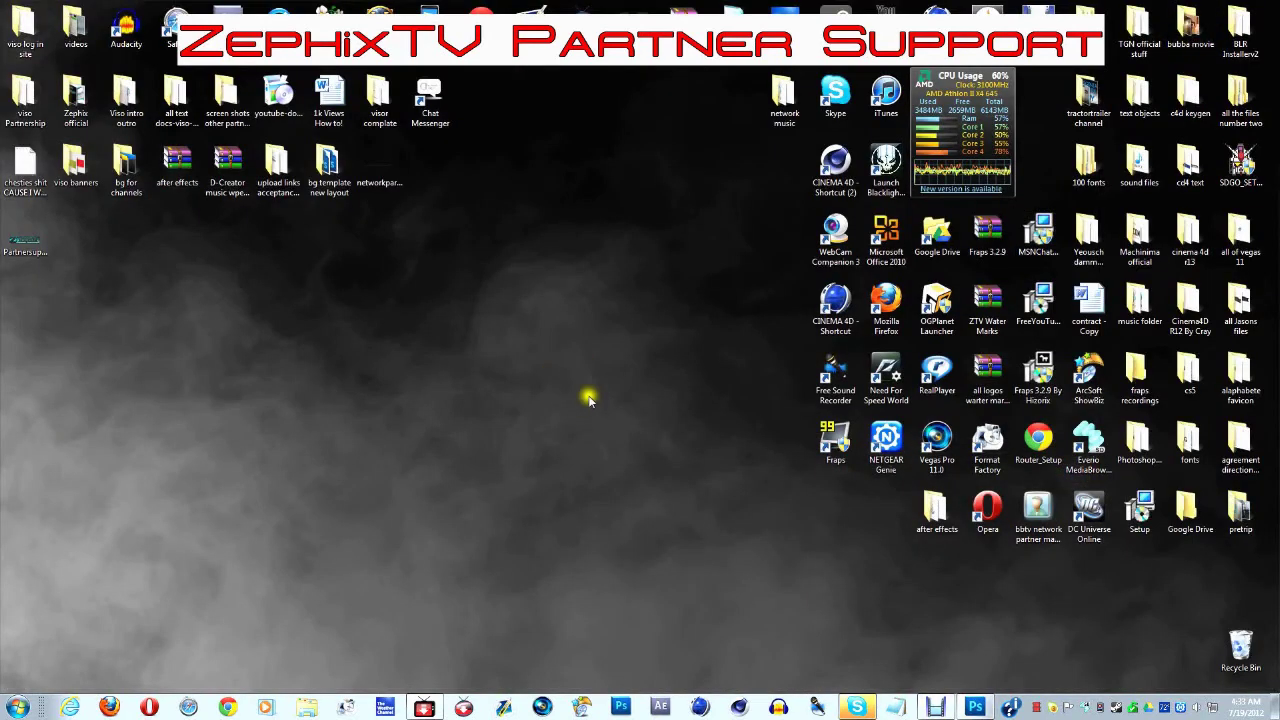
- Preview the exported Partnersupport-video-watch PNG in Windows Live Photo Gallery, then close it
double_click(24, 245)
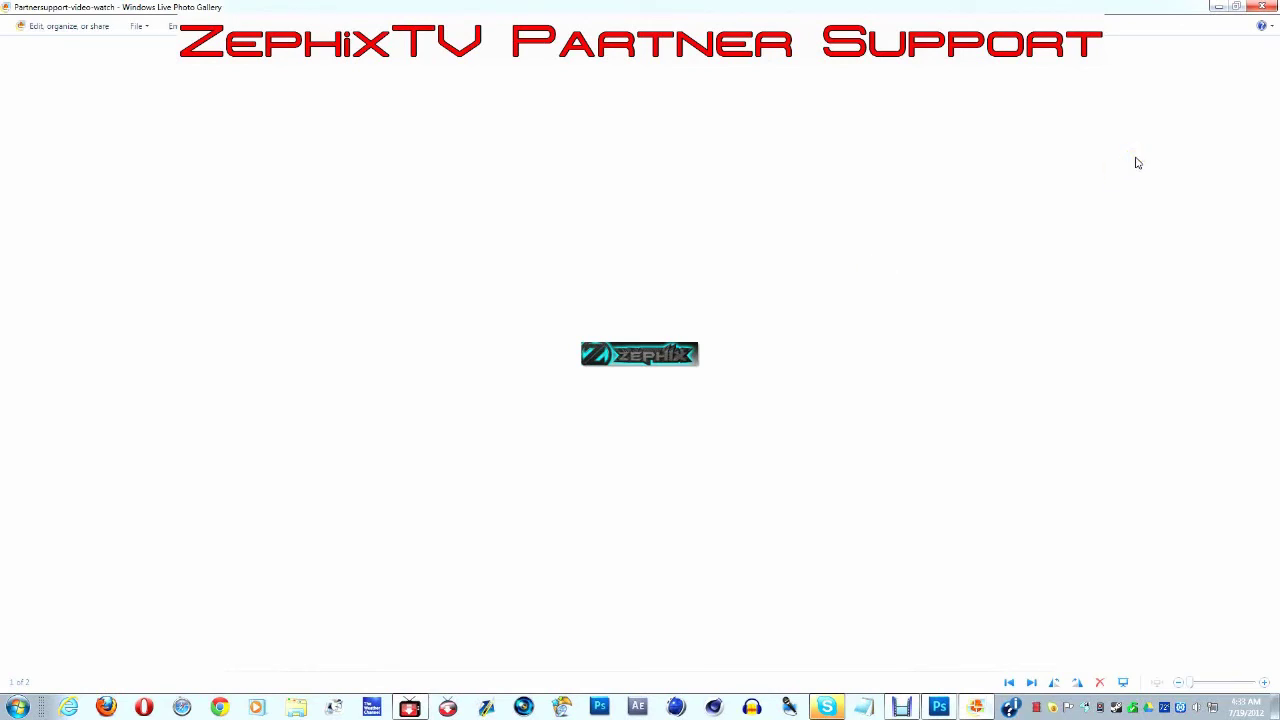
left_click(1259, 7)
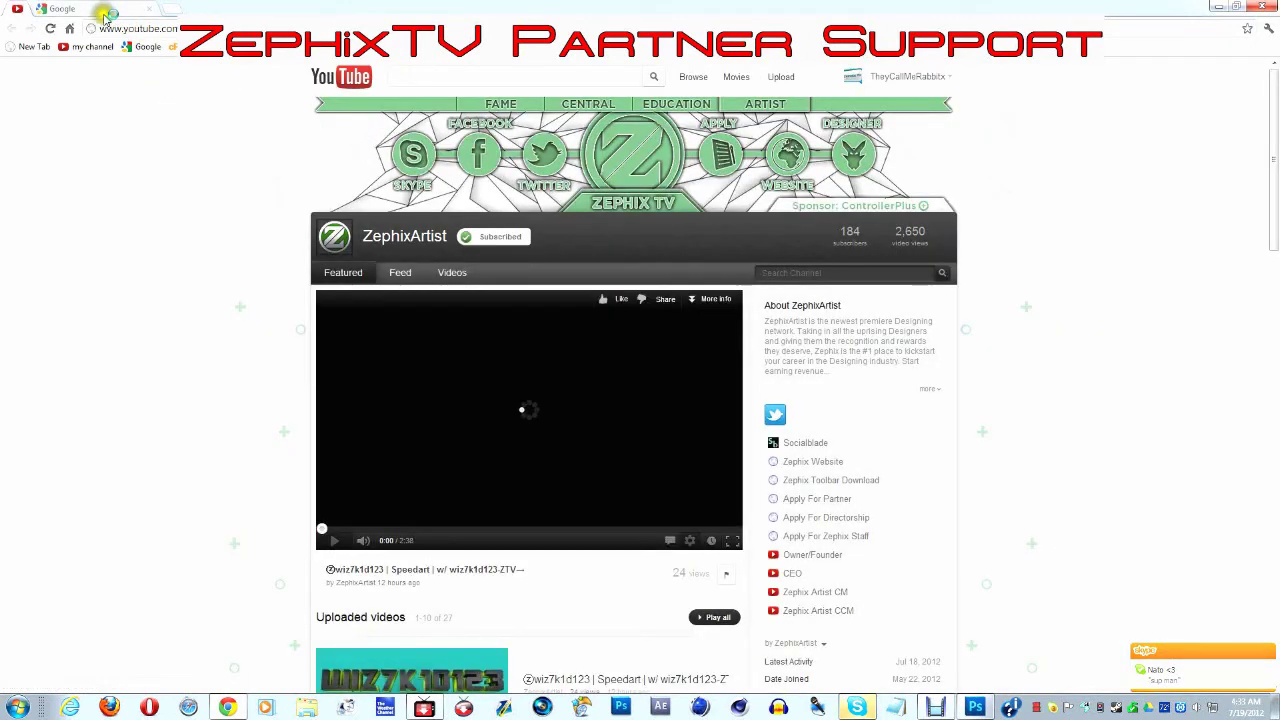
- Scroll the channel page and open the 'ZephixTv Giving Away $100 a Month!!' channel
scroll(900, 480, "down", 3)
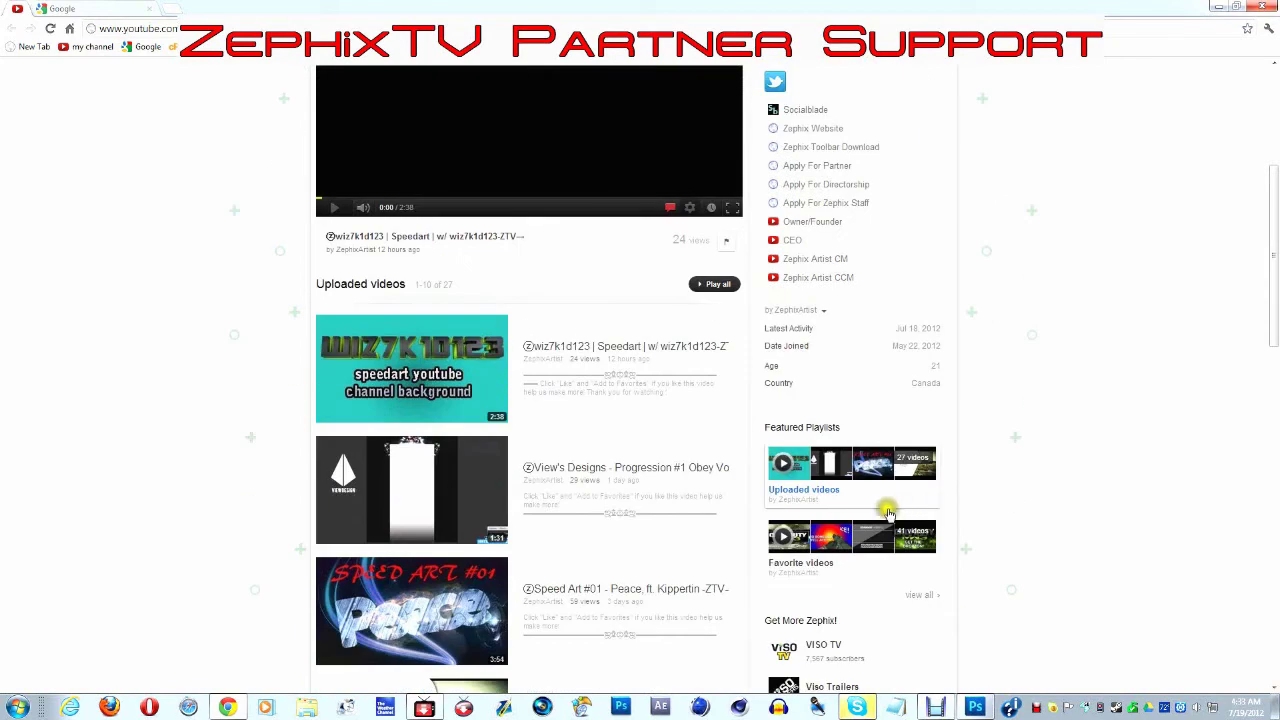
scroll(886, 509, "down", 3)
scroll(829, 474, "down", 2)
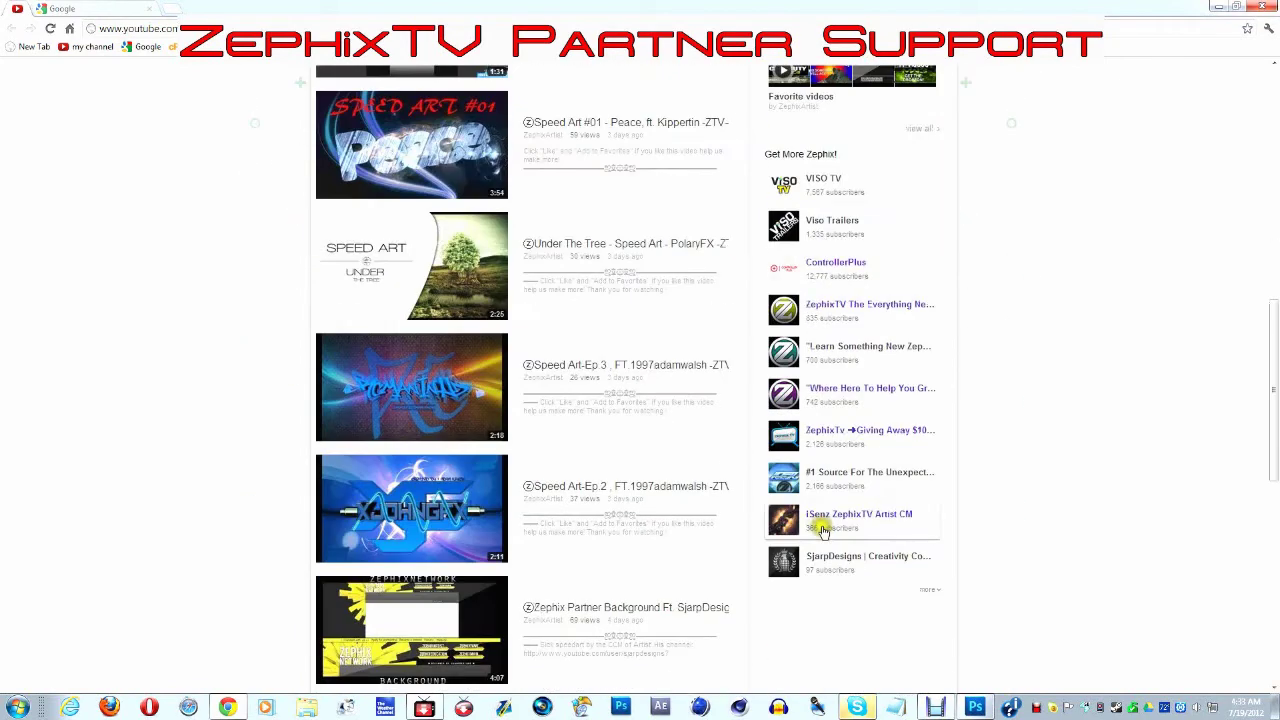
left_click(846, 430)
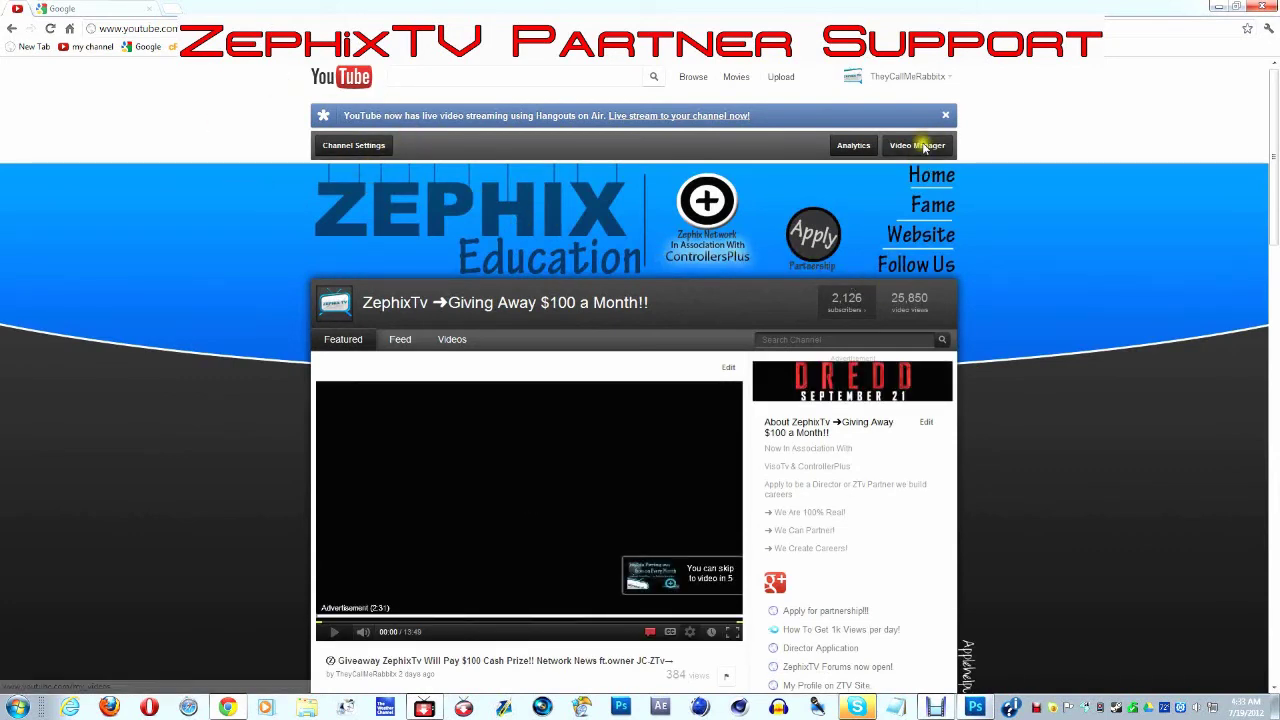
left_click(353, 145)
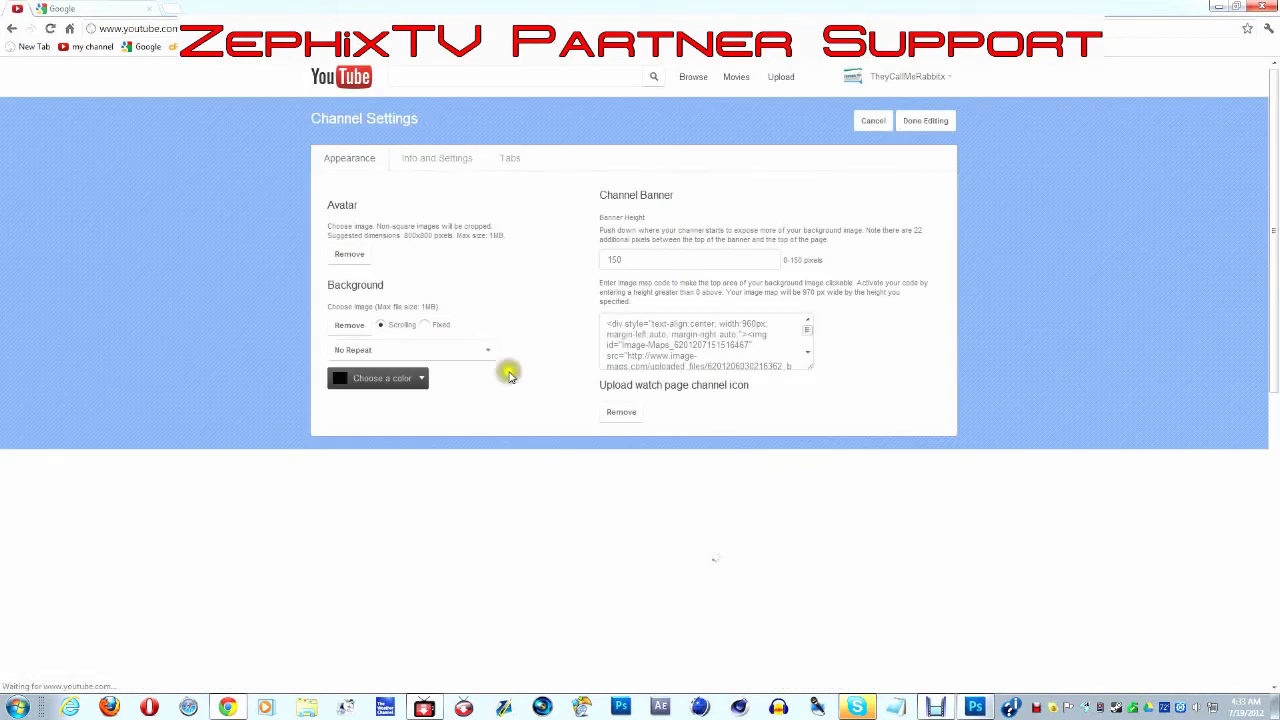
- Choose the Desktop's Partnersupport-video-watch PNG for the watch page channel icon
left_click(624, 413)
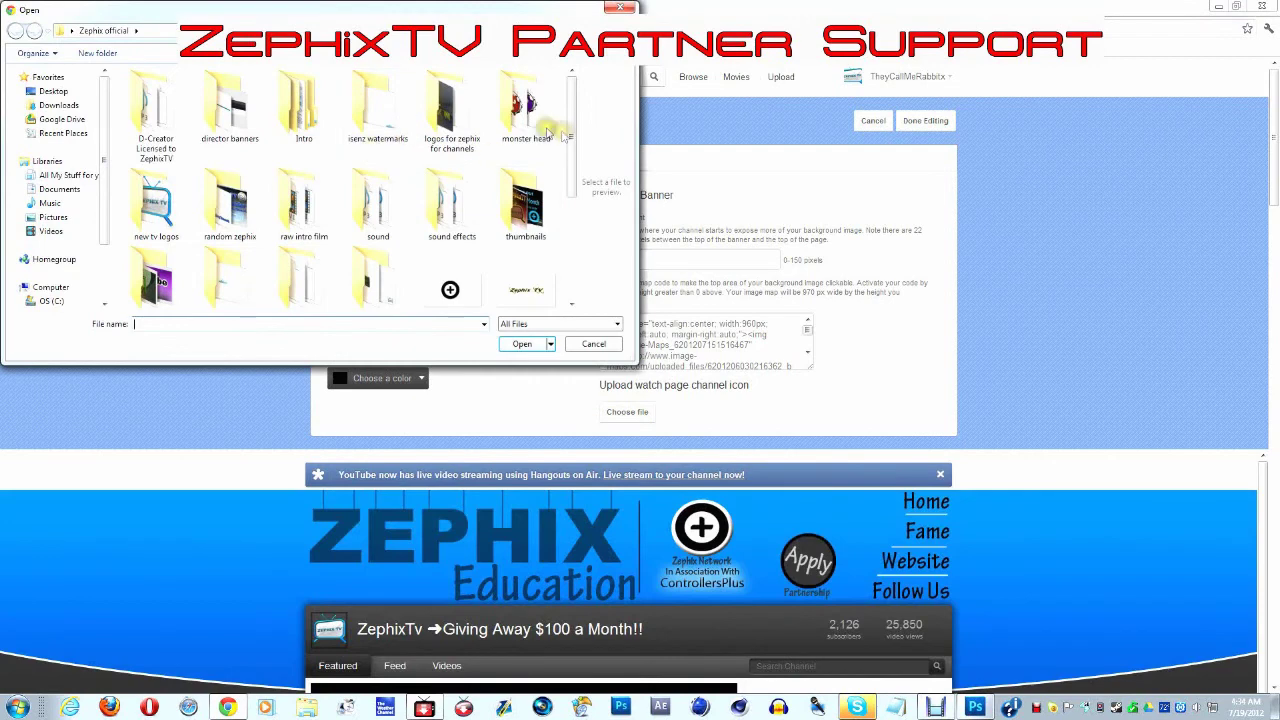
left_click(53, 91)
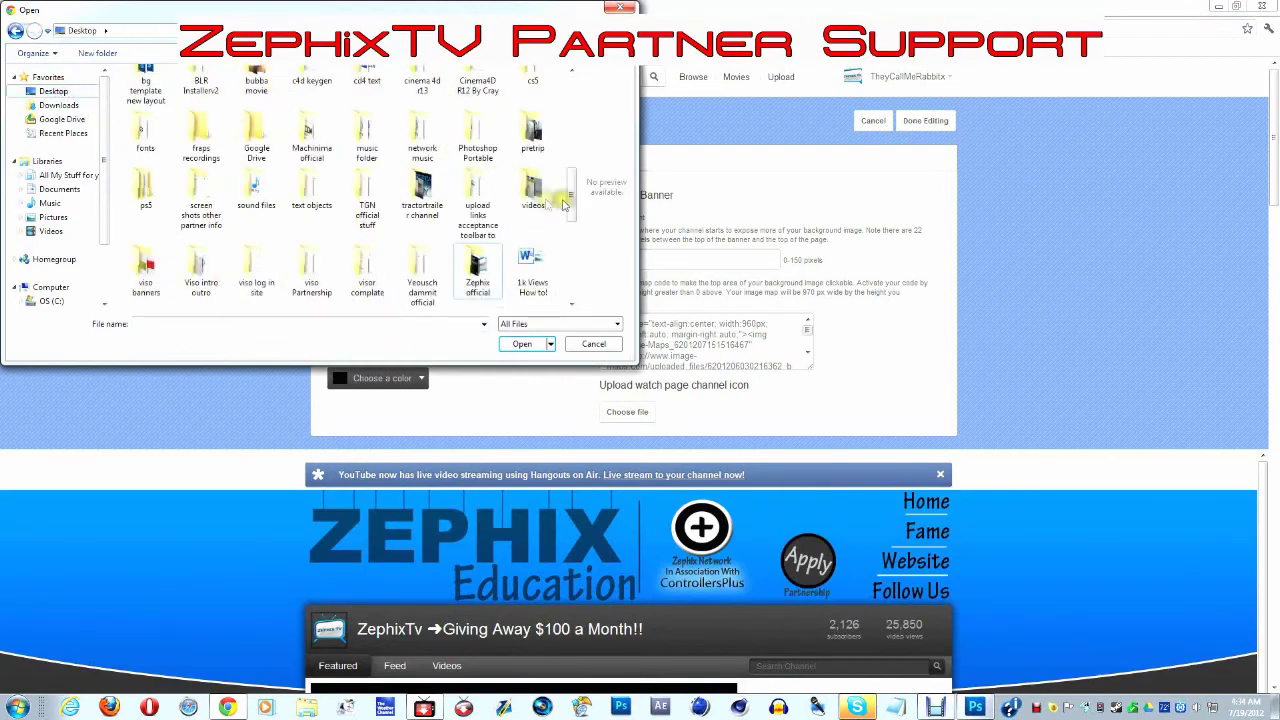
left_click_drag(569, 204, 570, 270)
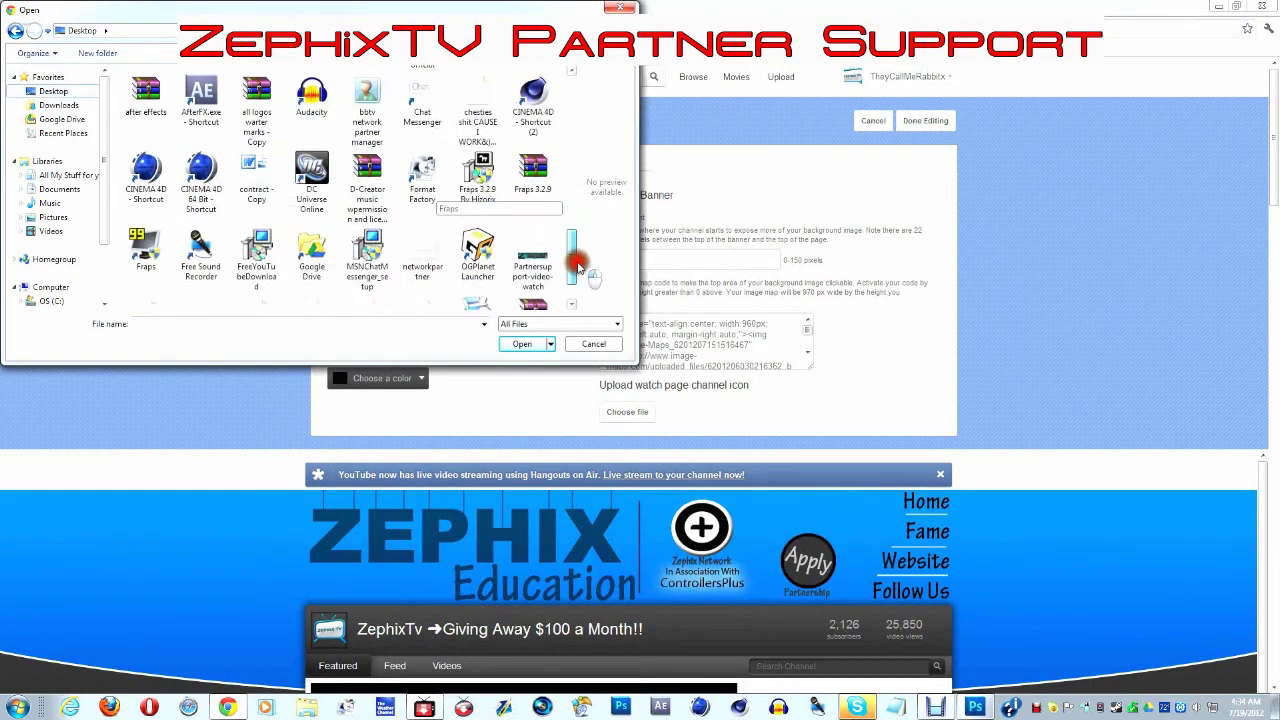
left_click(532, 228)
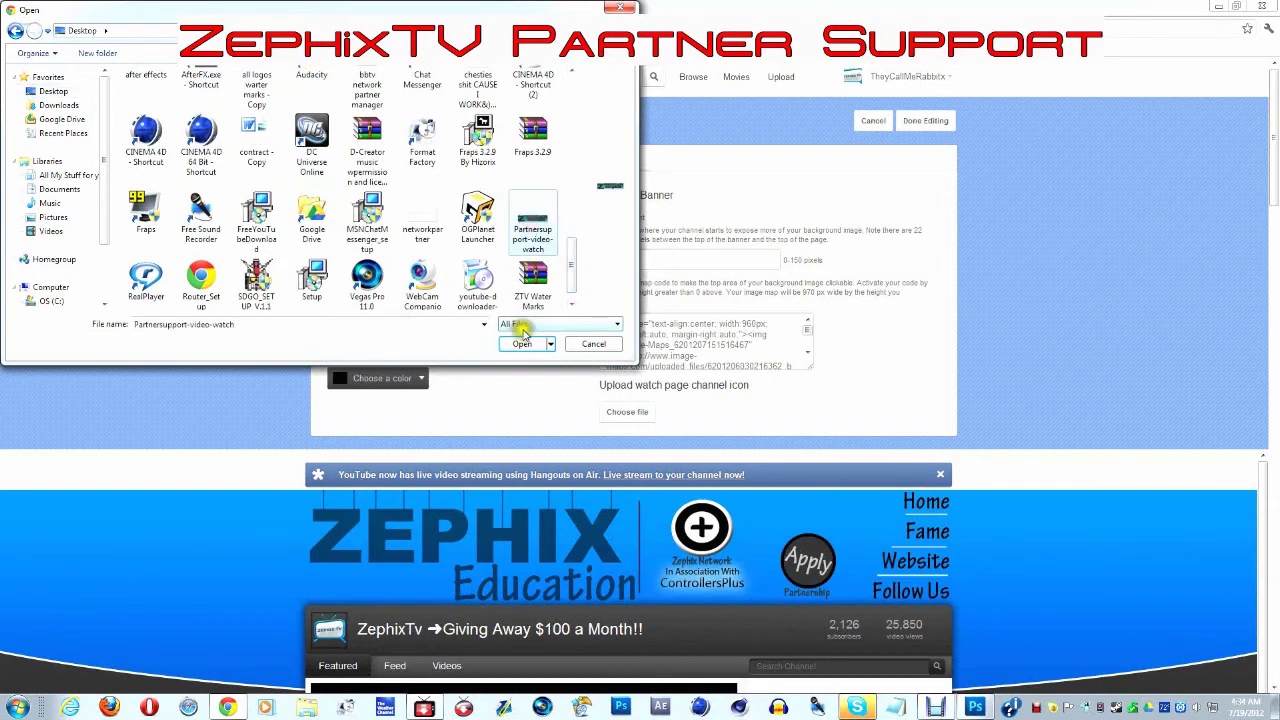
left_click(578, 344)
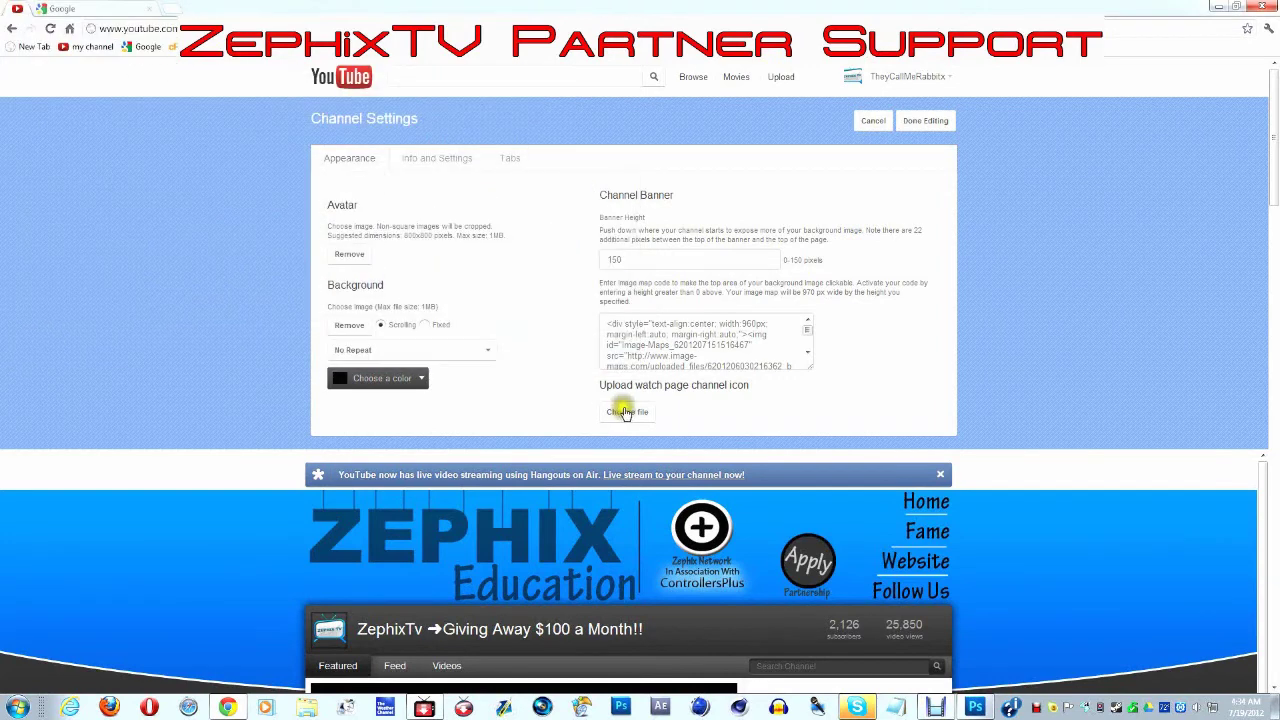
- Re-select and upload the PNG as the channel icon, then finish editing
left_click(627, 413)
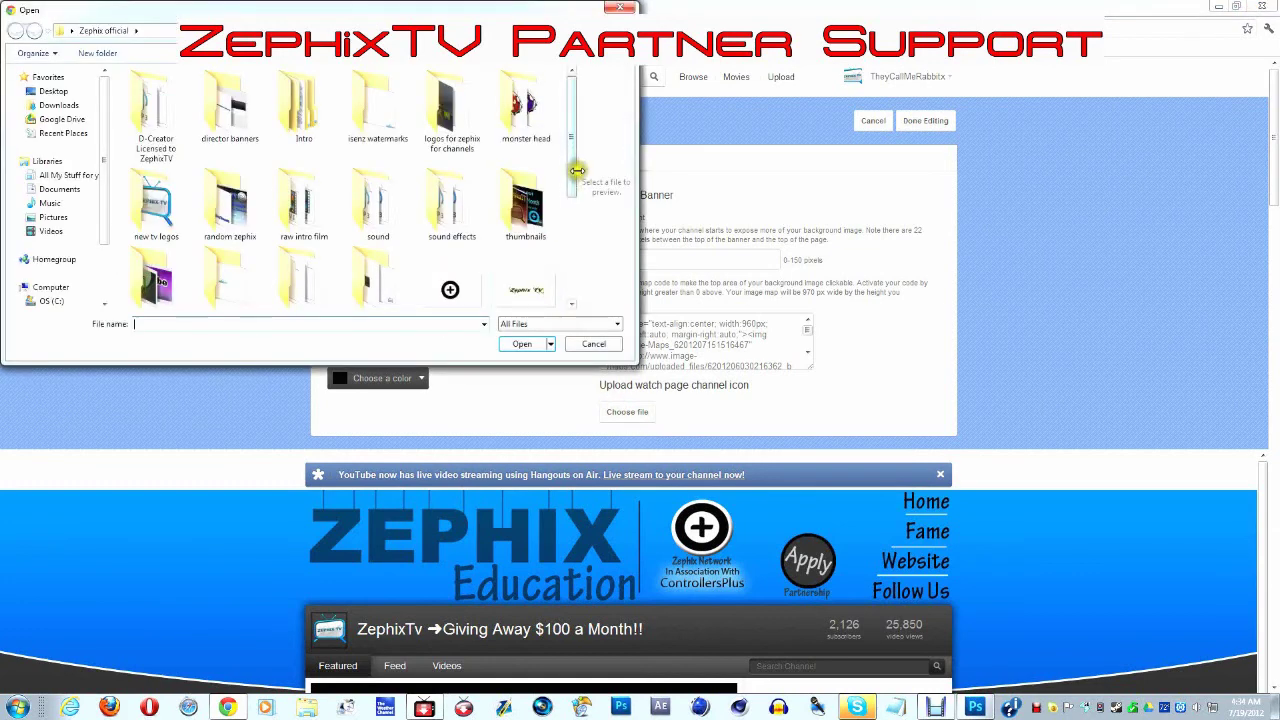
left_click(53, 91)
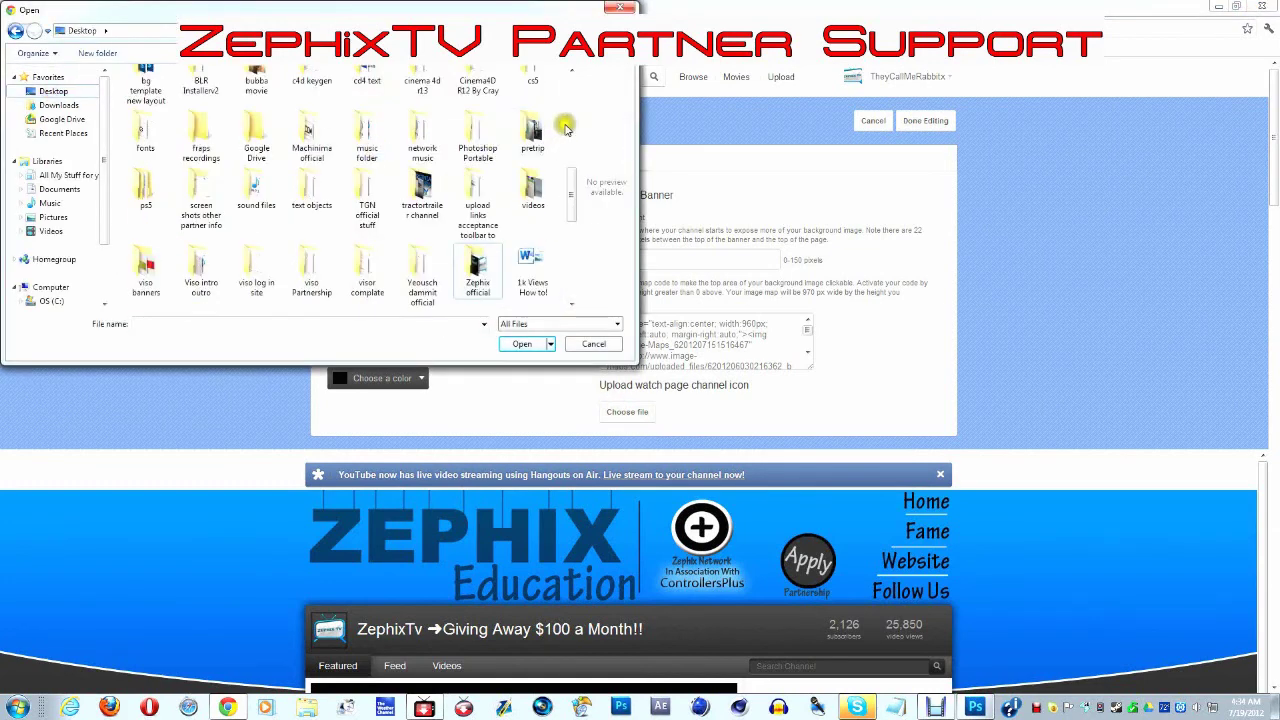
left_click_drag(569, 197, 582, 266)
mouse_move(533, 218)
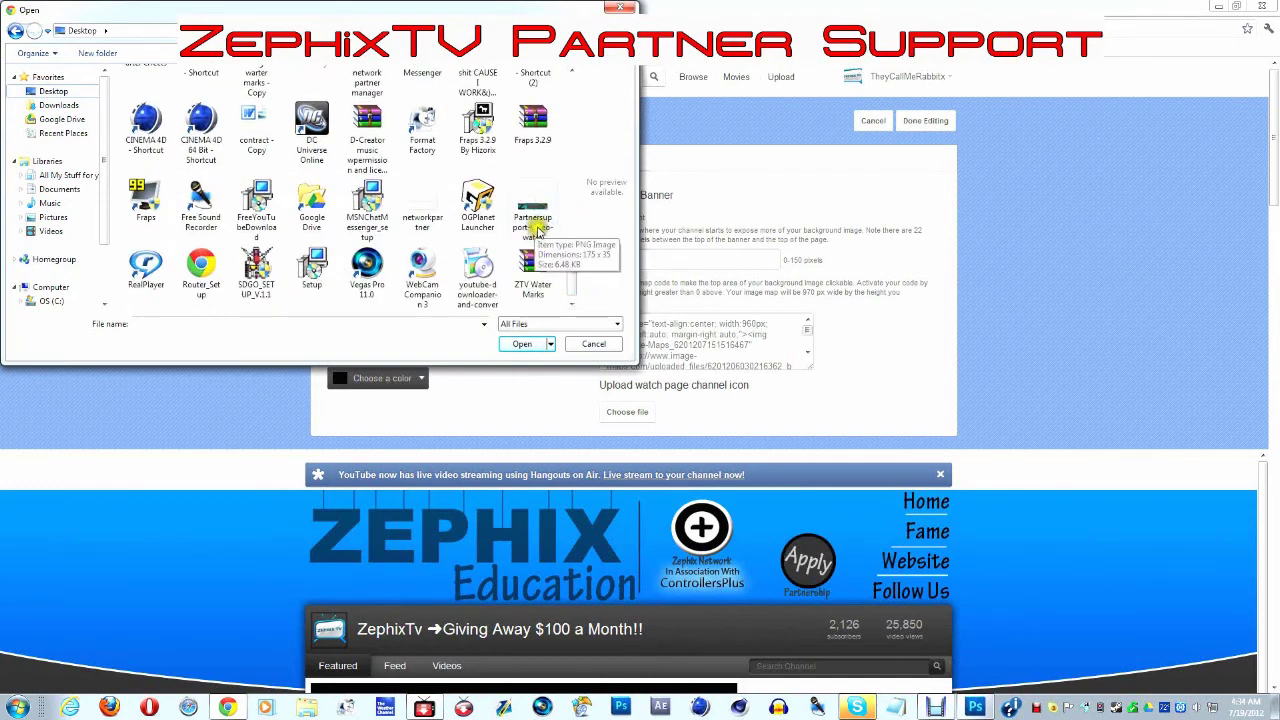
left_click(533, 225)
left_click(522, 343)
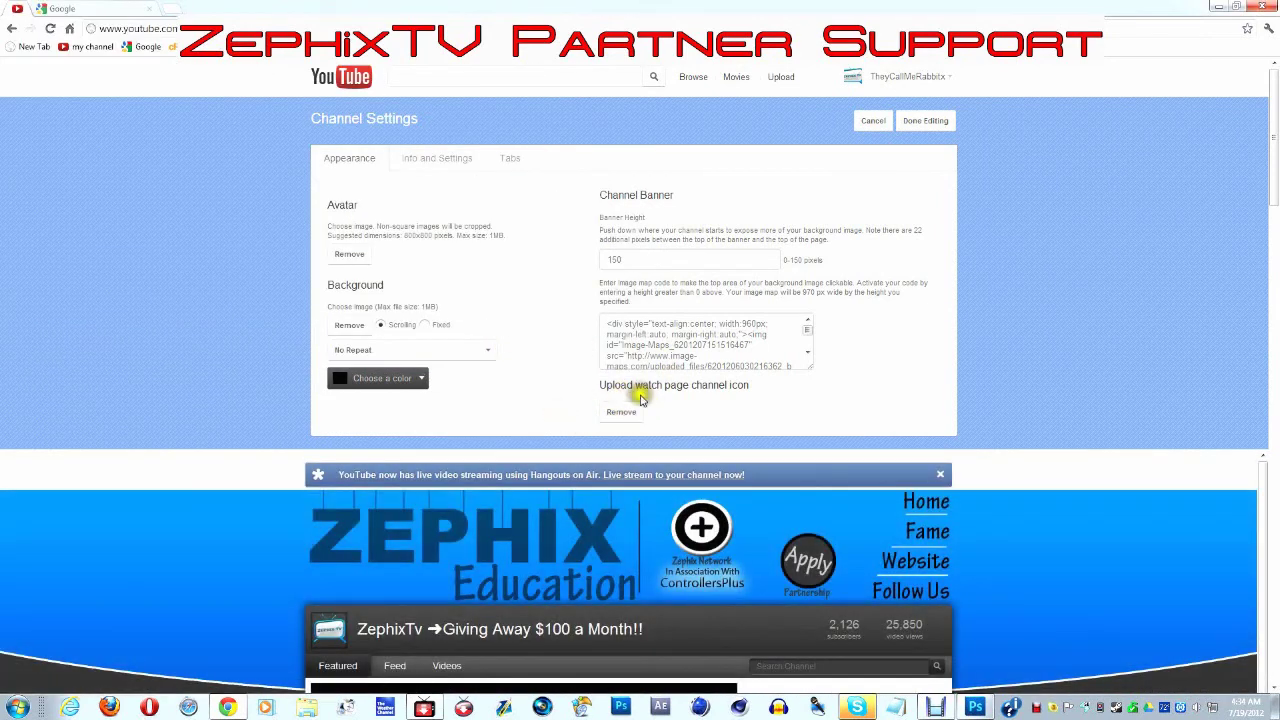
left_click(906, 121)
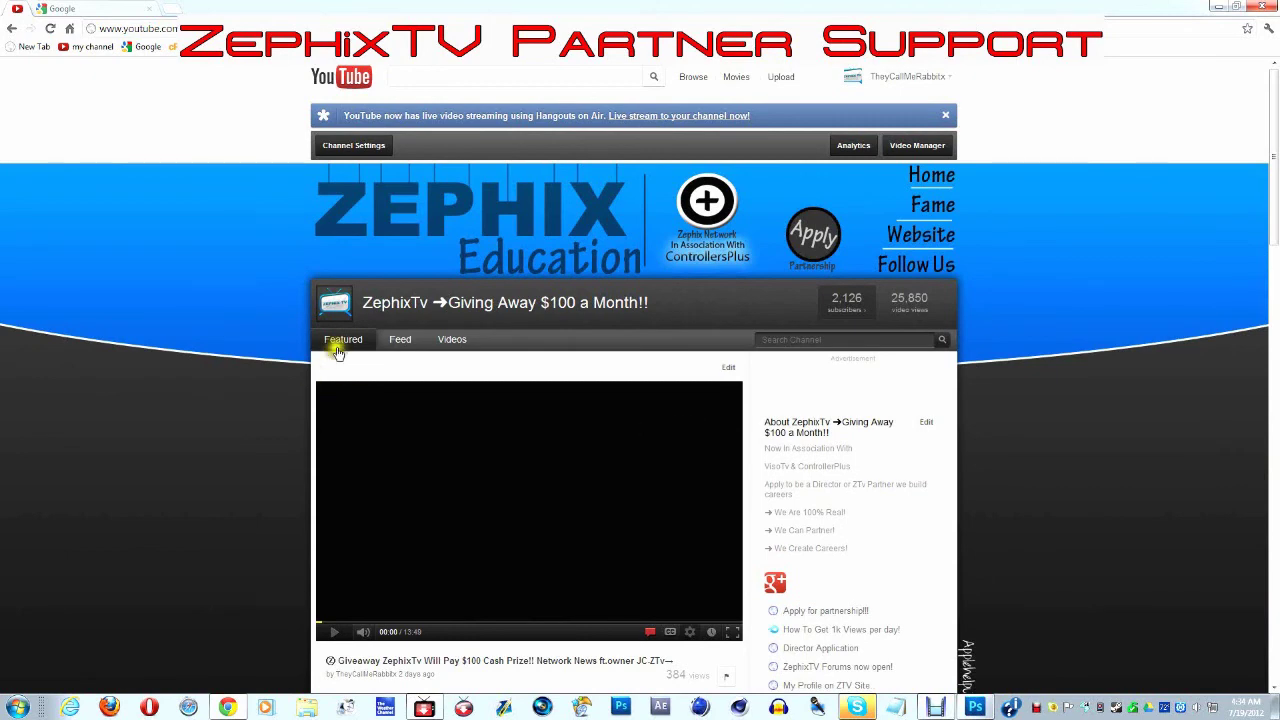
- Open the Giveaway ZephixTv $100 video's watch page showing the new ZEPHIX icon
scroll(350, 348, "down", 3)
left_click(420, 517)
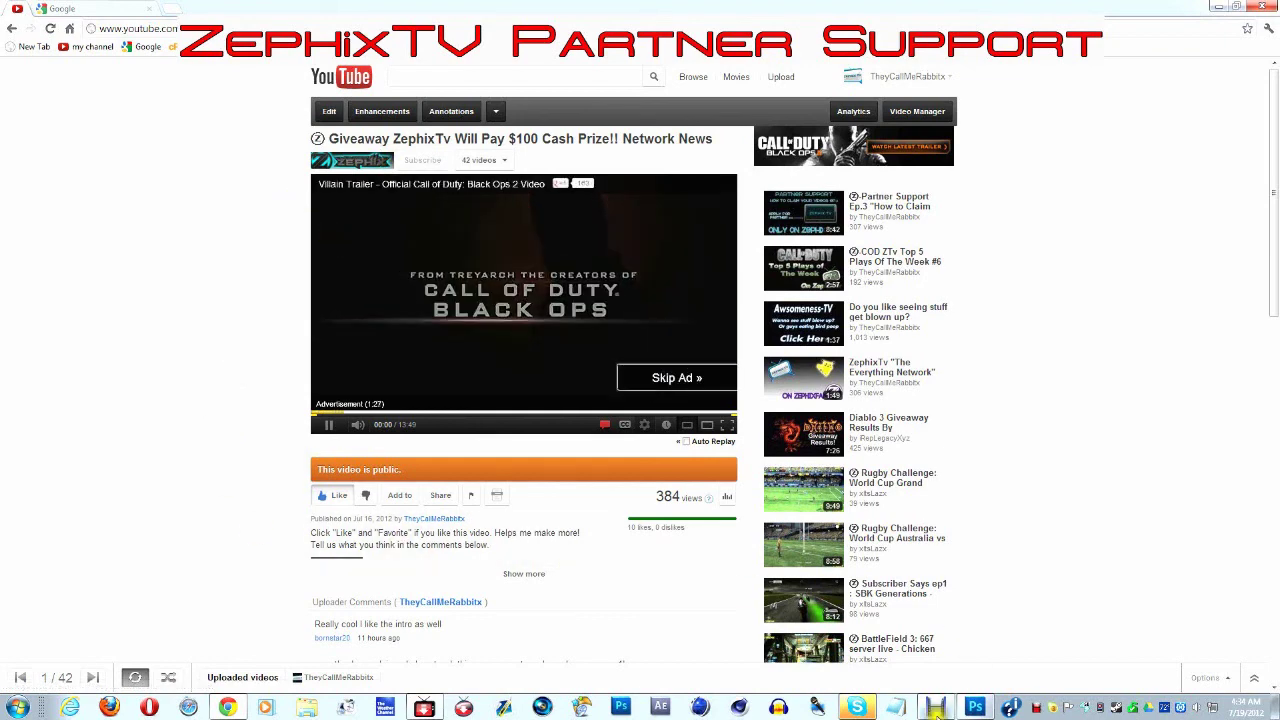
left_click(937, 708)
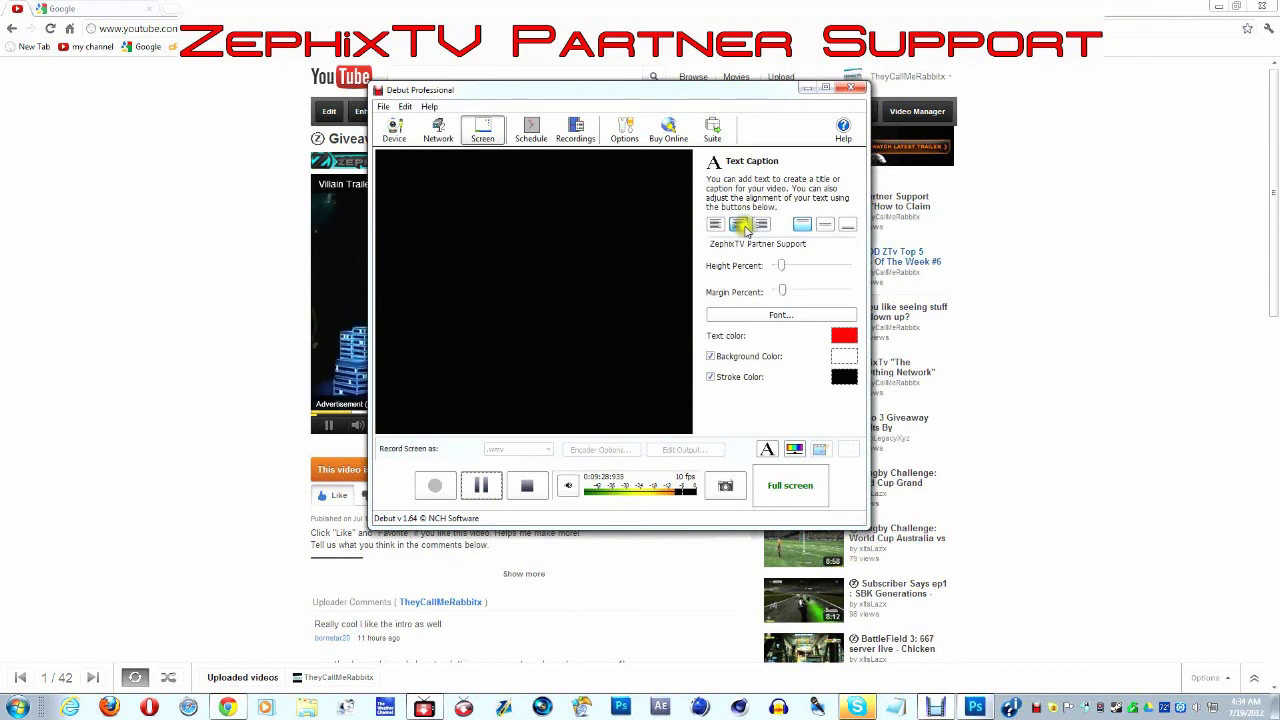